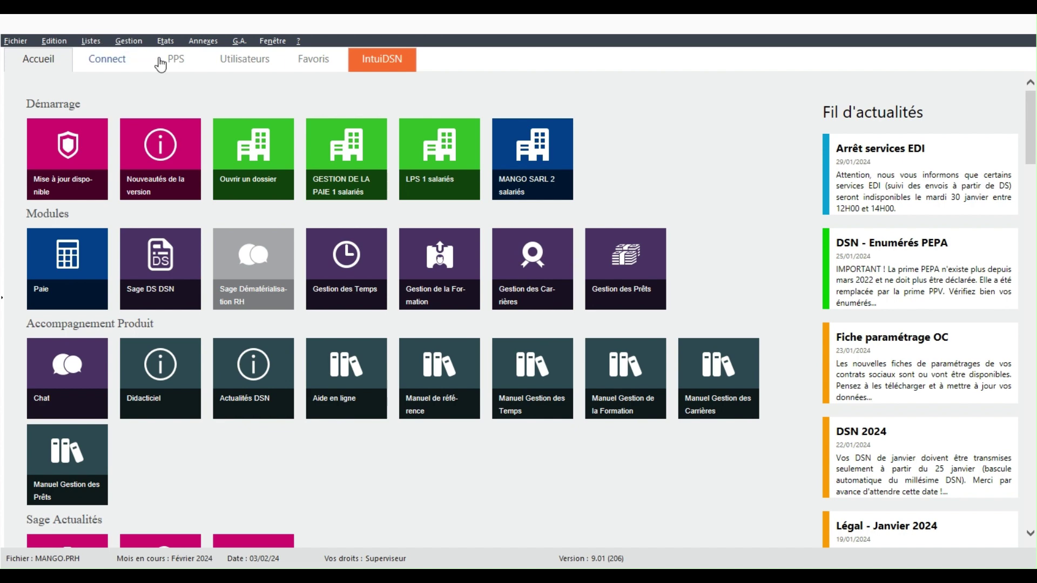
Step: Open the first employee's personnel record and show the other free fields on its Libre page
click(107, 42)
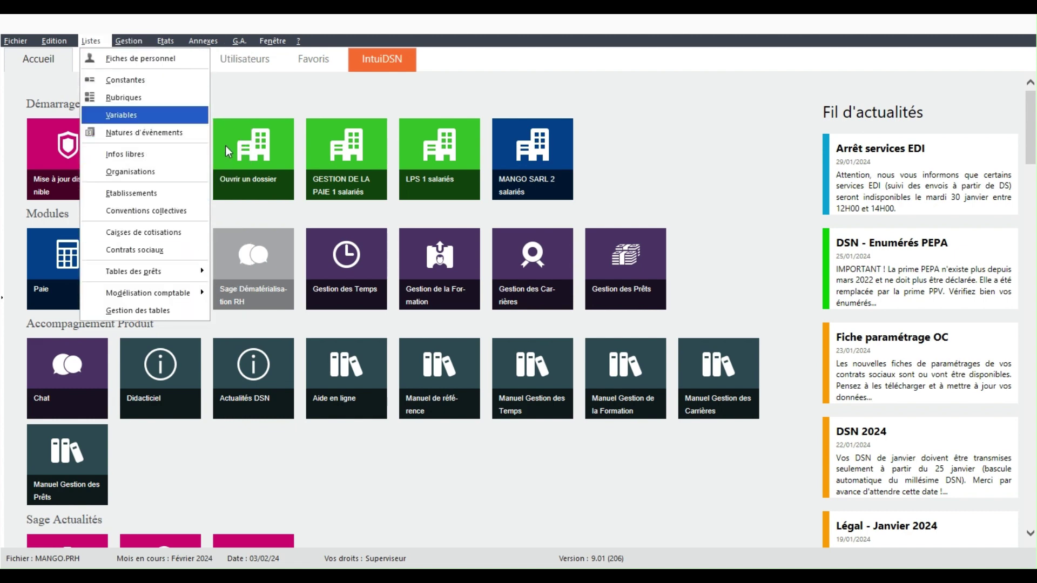
click(183, 69)
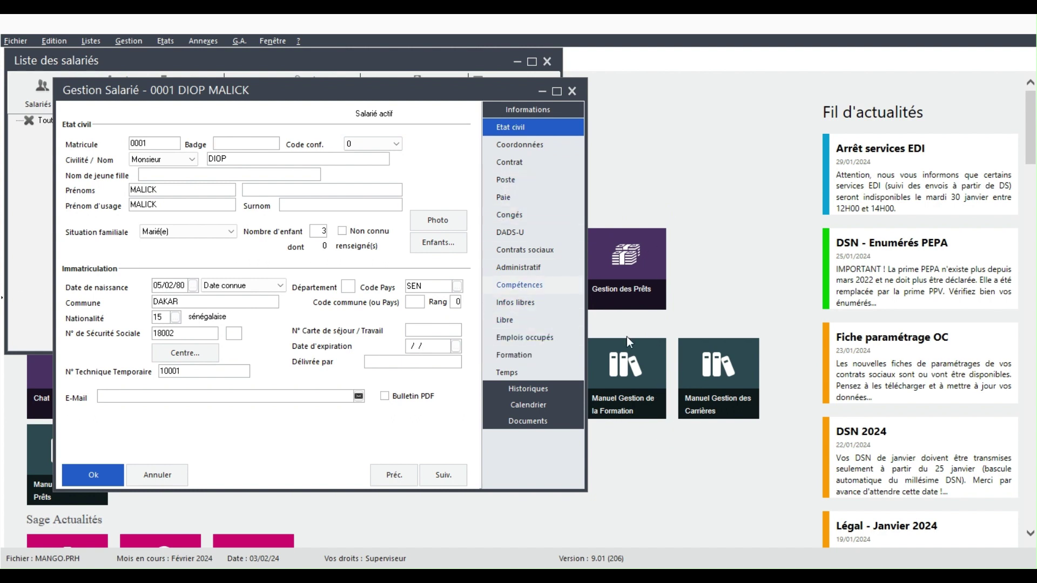
click(504, 320)
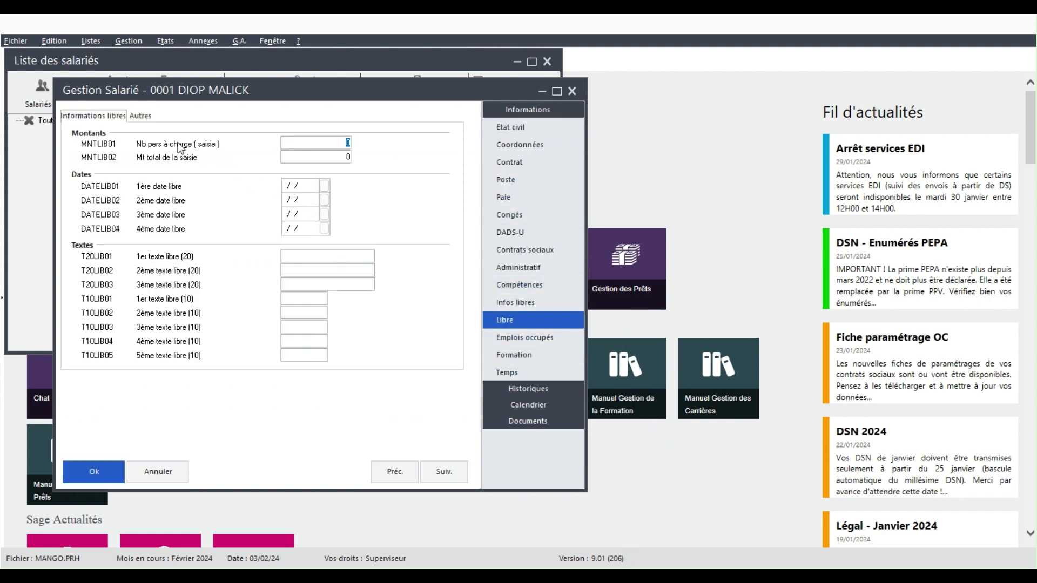
click(140, 115)
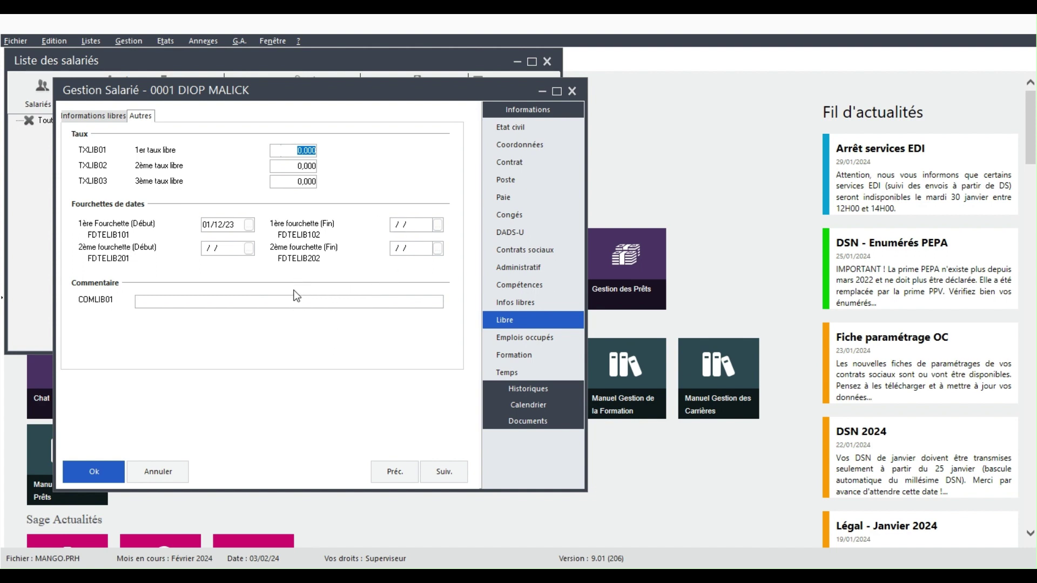
Step: Enter 01/02 as the start of the employee's first free date range, save the record and close the employee list
key(Tab)
key(Tab)
key(Tab)
text(01/02)
key(Tab)
click(94, 472)
key(Down)
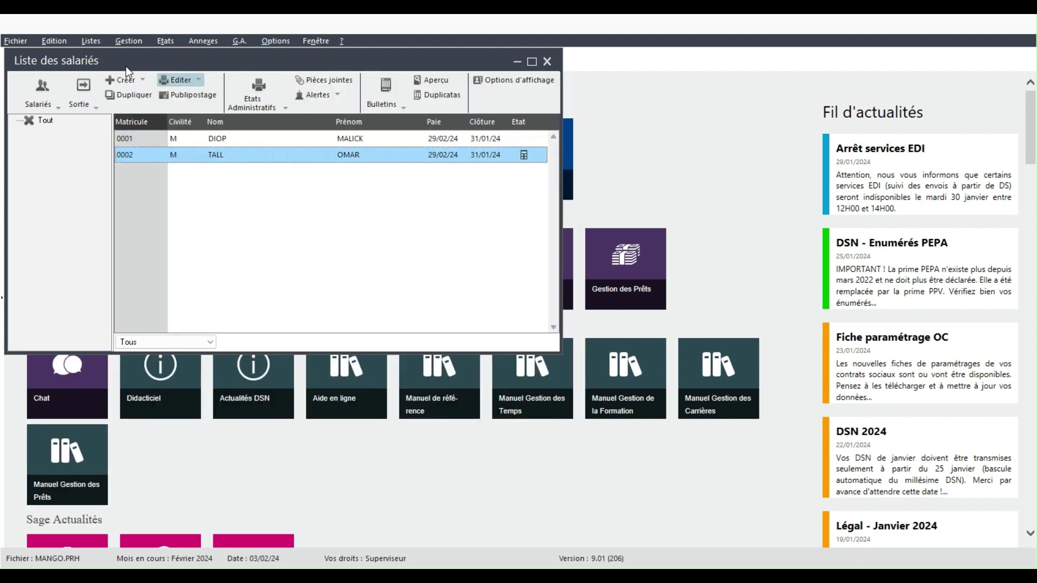
click(684, 68)
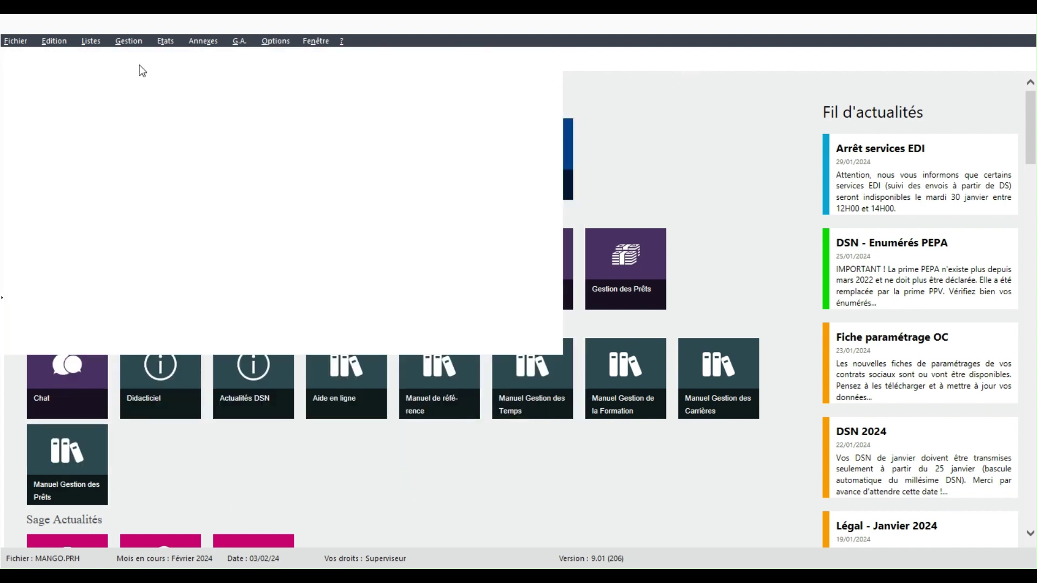
Step: Open the list of constants and start a new constant of type Cumul
click(129, 41)
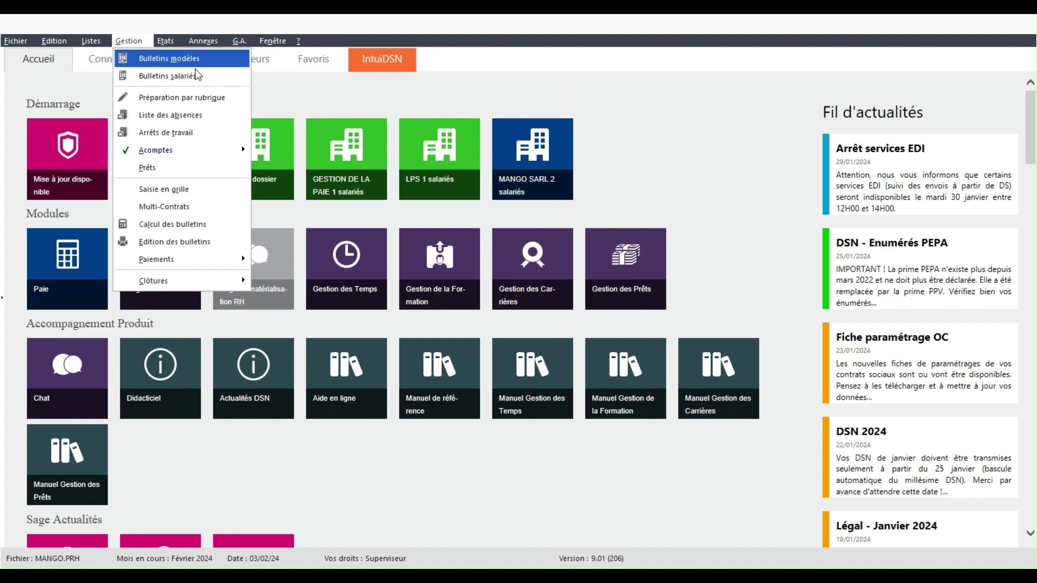
mouse_move(105, 41)
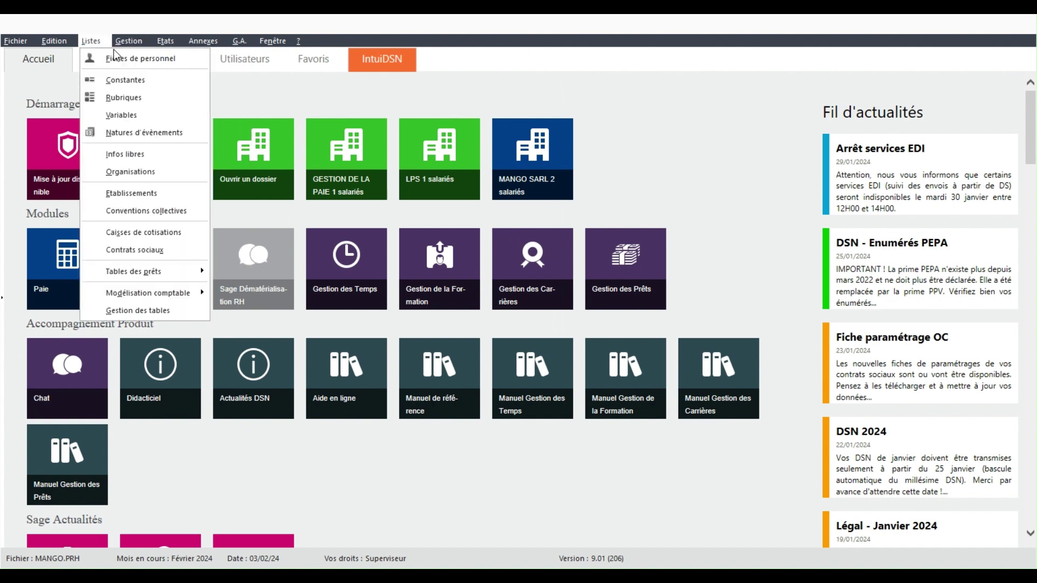
click(147, 104)
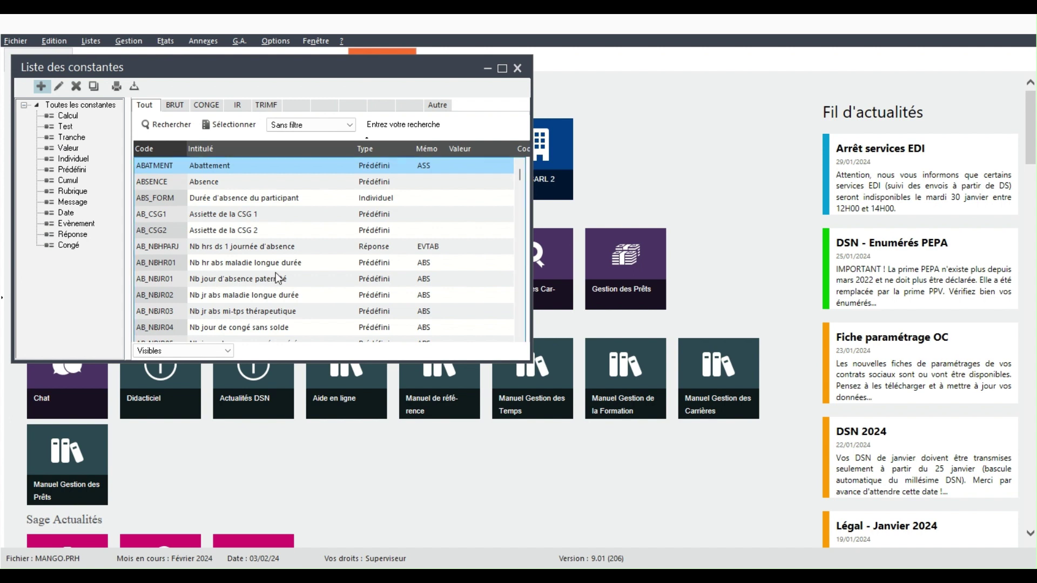
click(162, 214)
click(42, 87)
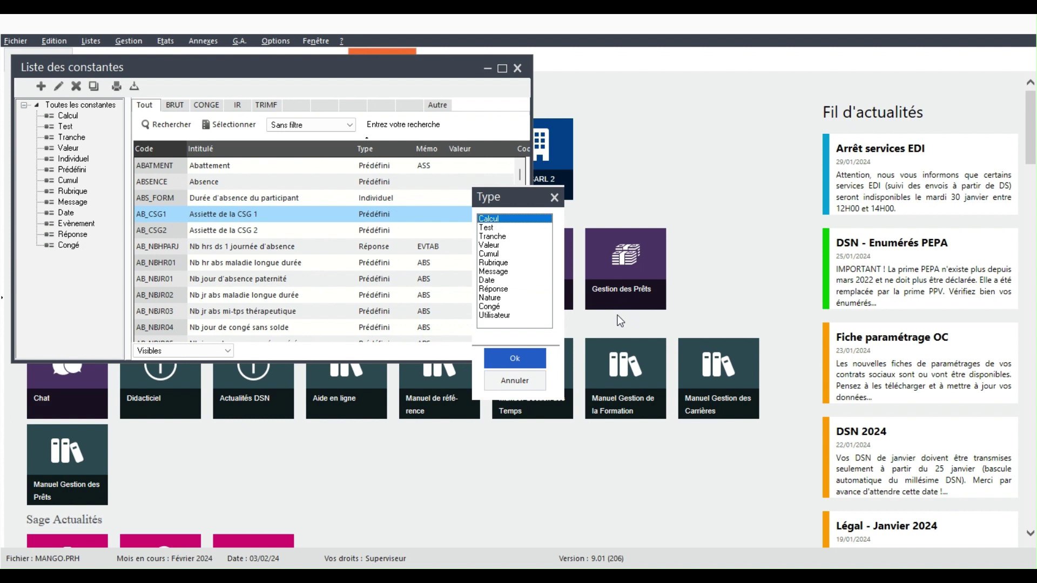
click(494, 254)
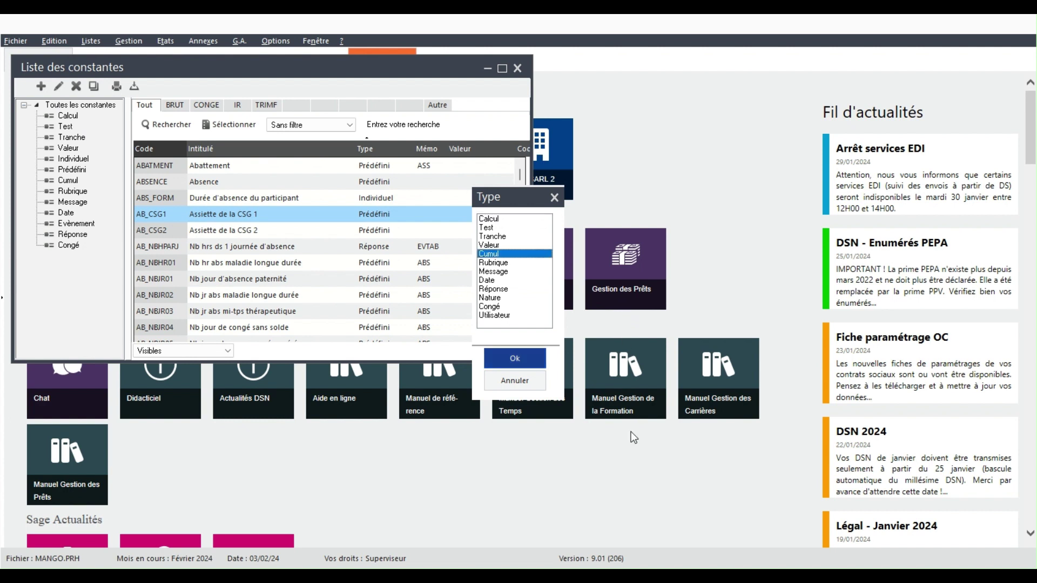
click(504, 358)
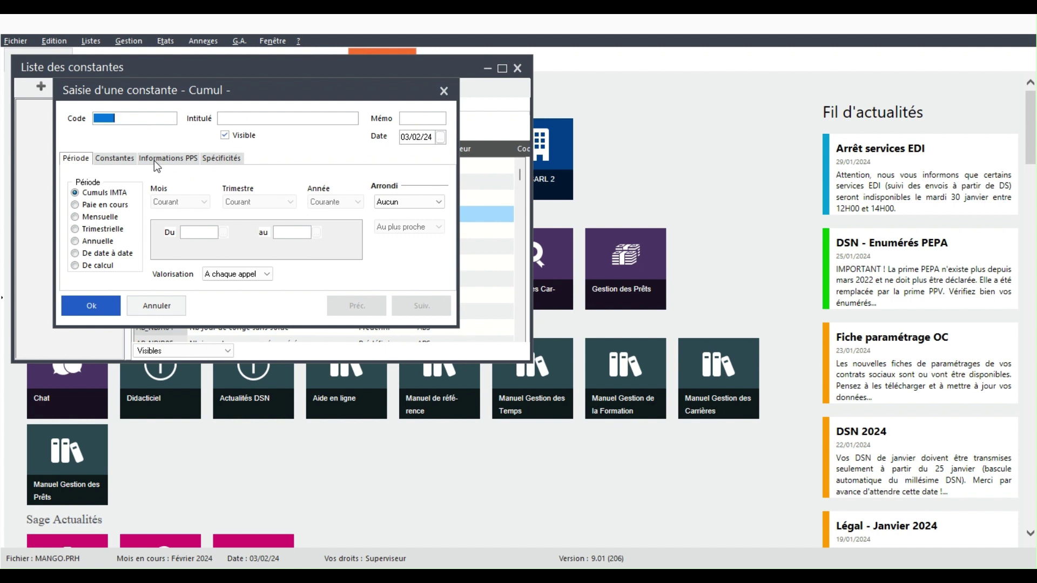
Step: Give the new constant the code CUMULCONGE and title CUMUL BRUT CONGE, and set its period to De date à date
text(CUL)
text(MUL)
text(CON)
text(GE)
key(Tab)
text(CUMUL CBR)
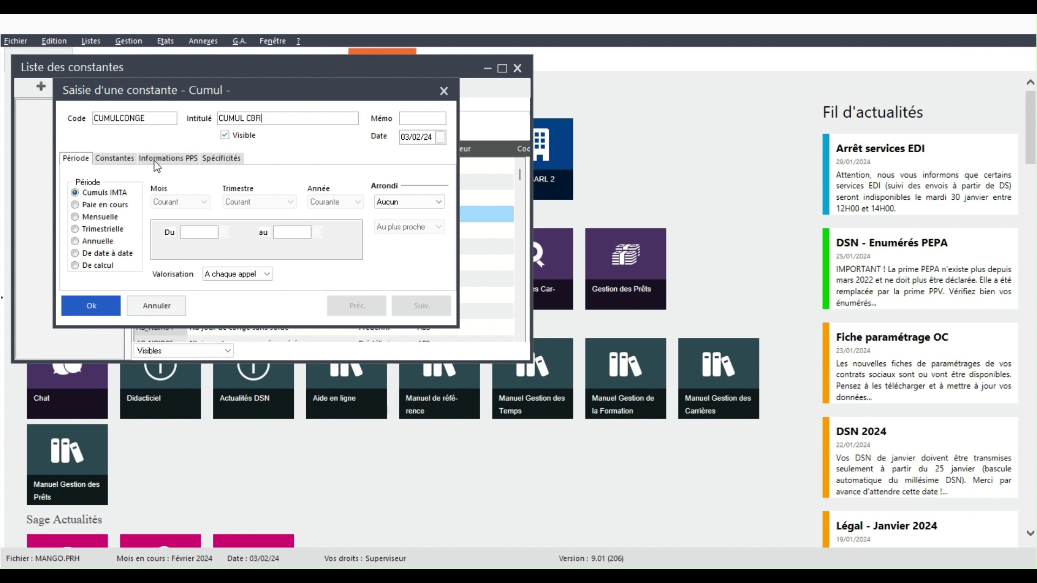
text(UT)
key(BackSpace)
key(BackSpace)
key(BackSpace)
key(BackSpace)
key(BackSpace)
key(BackSpace)
text(BRUT CONGE)
click(79, 253)
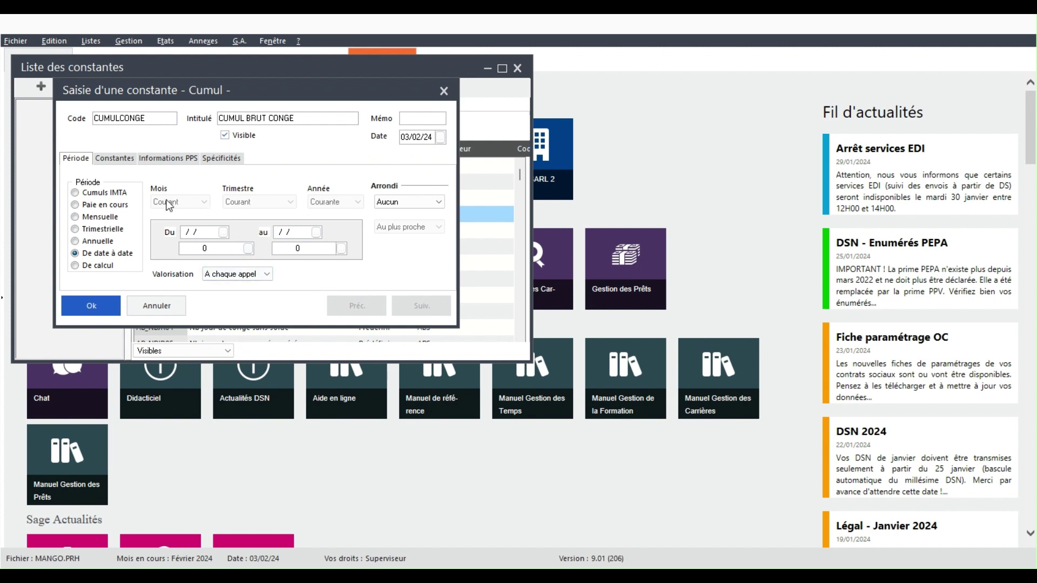
Step: Add BRUT with a plus operation to the constants accumulated by CUMULCONGE and save the constant
click(121, 159)
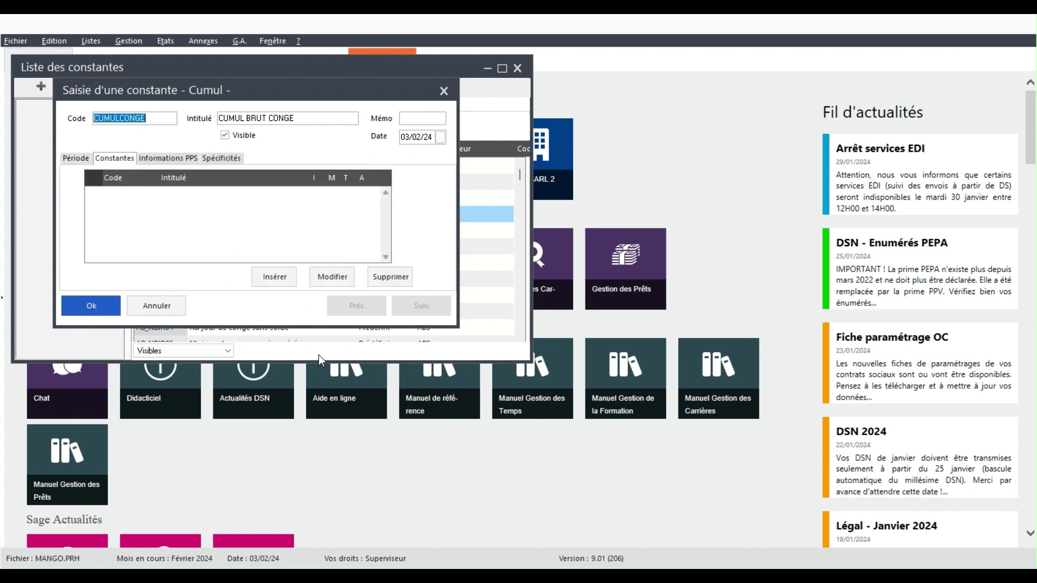
click(274, 277)
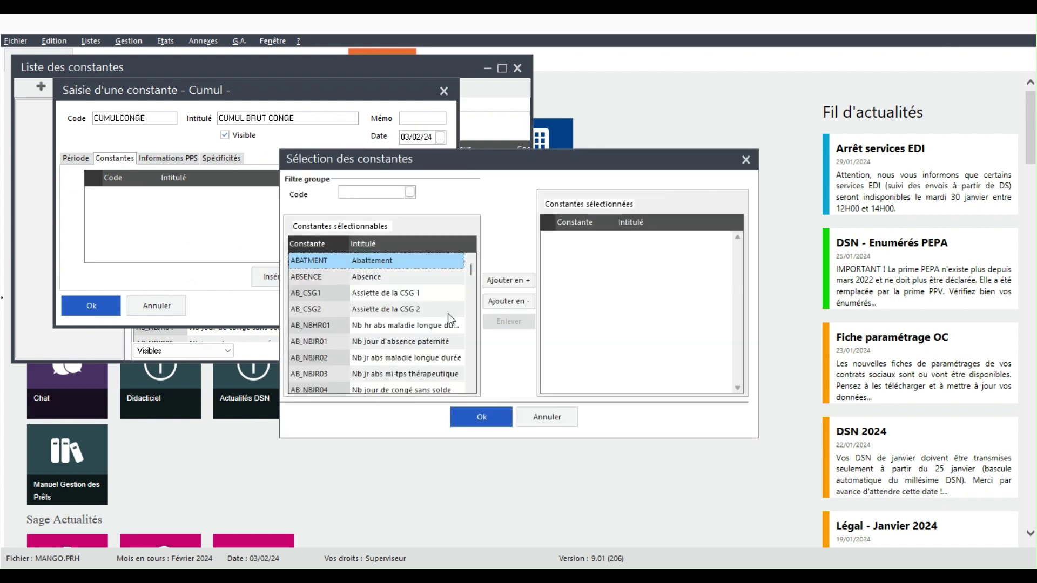
scroll(501, 369, down, 5)
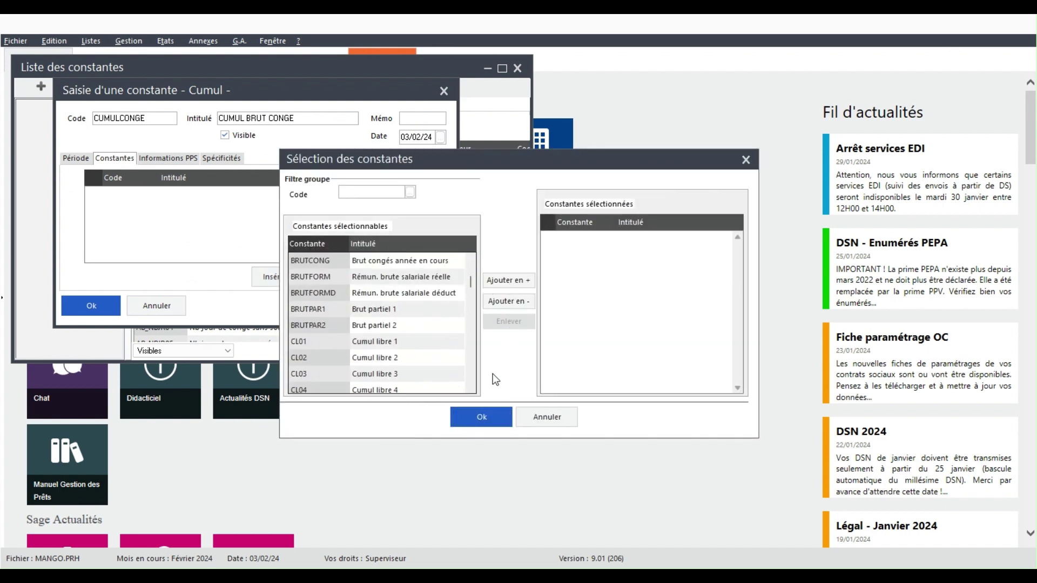
scroll(413, 416, up, 2)
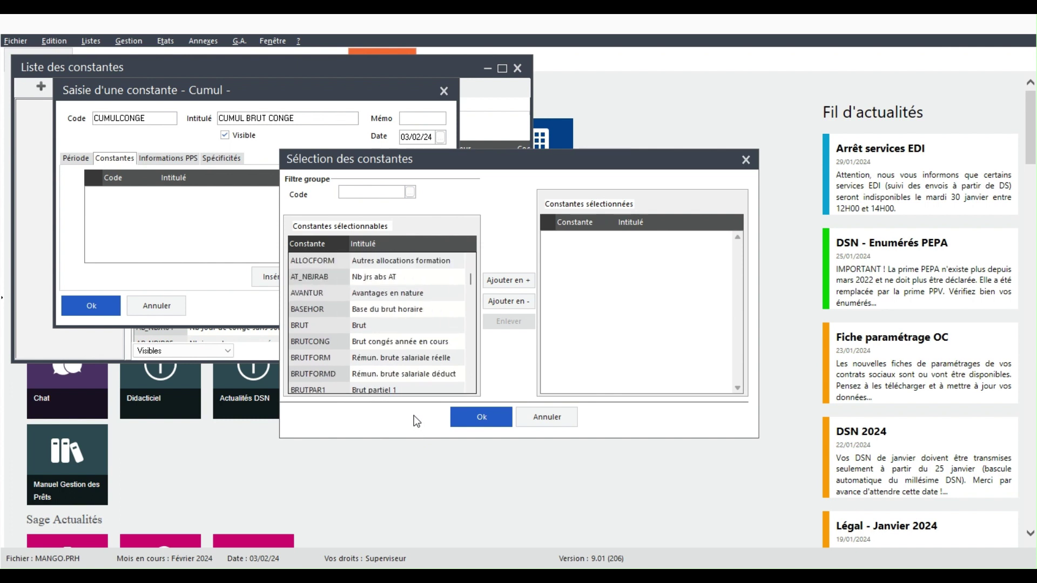
click(330, 329)
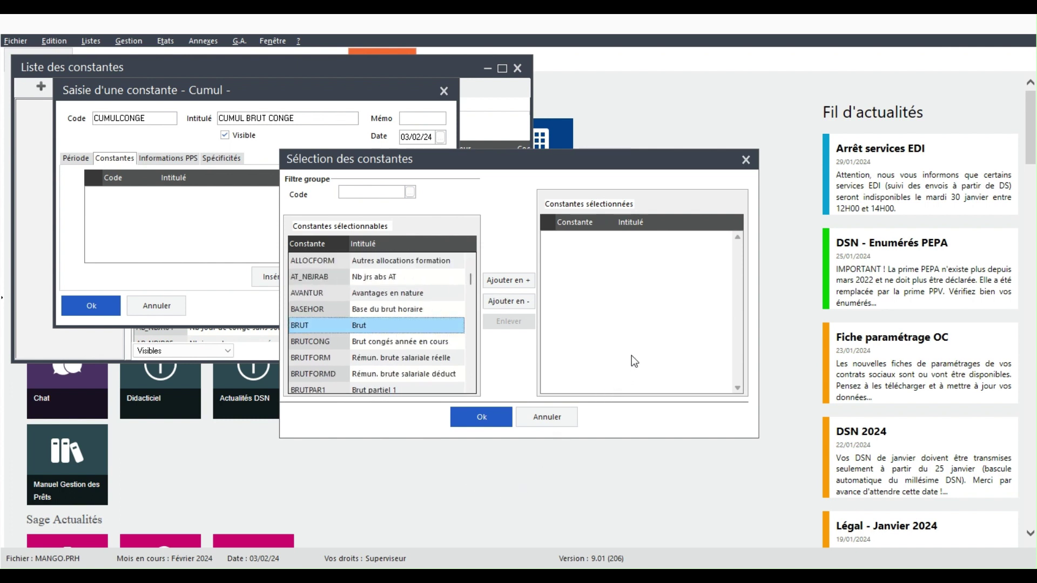
click(508, 279)
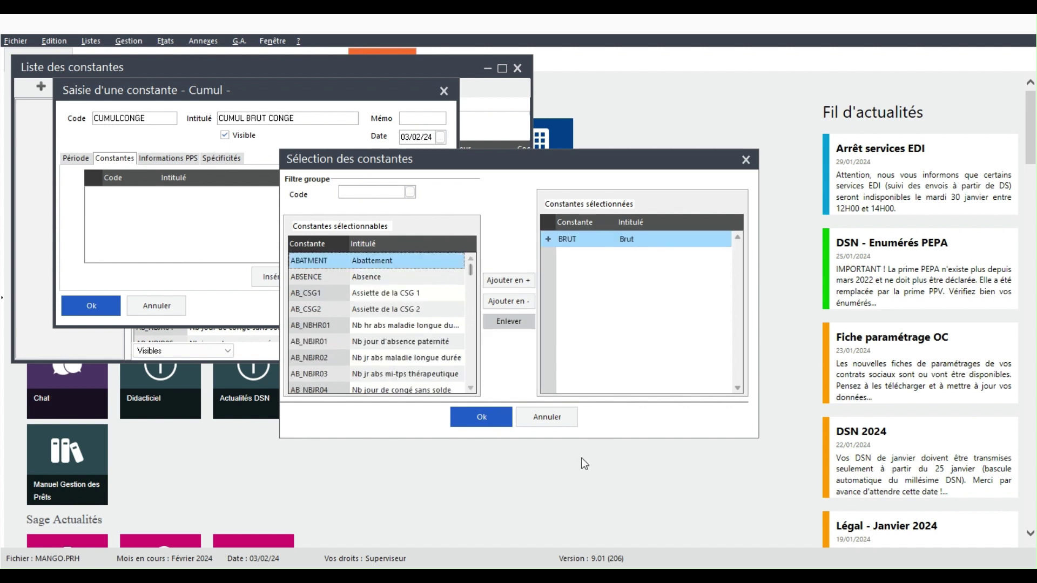
click(481, 417)
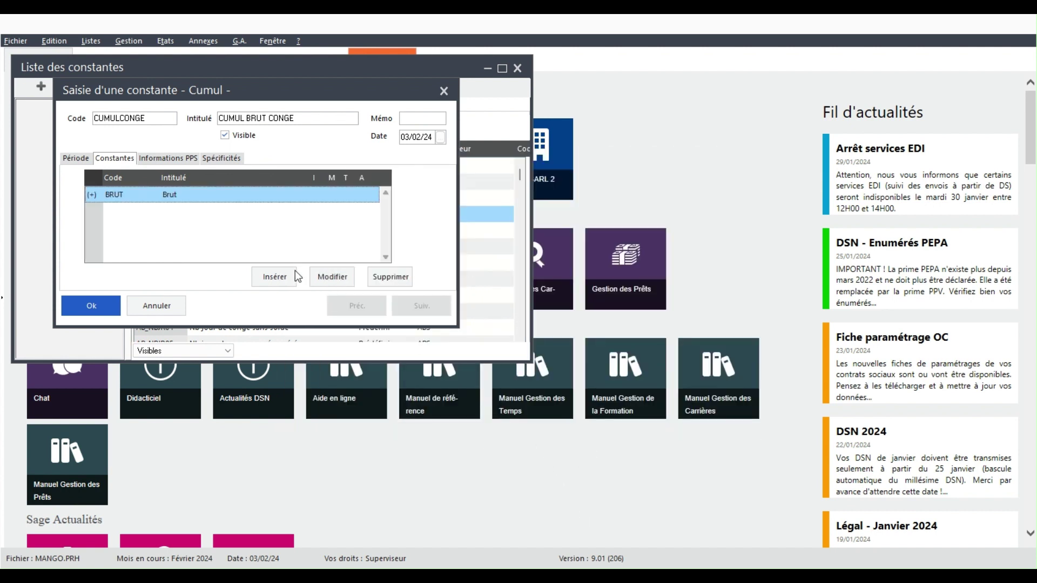
double_click(392, 241)
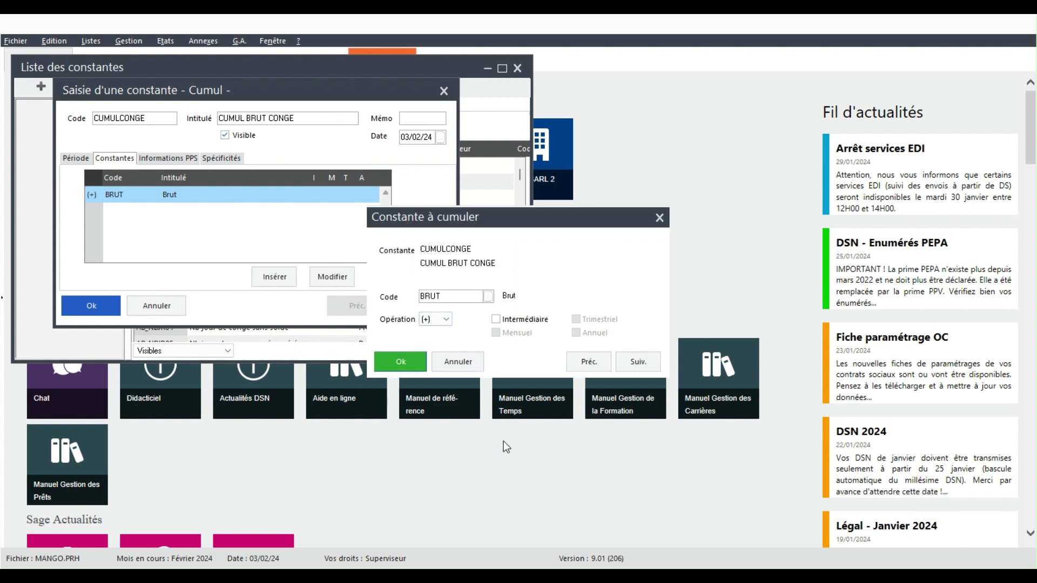
click(400, 361)
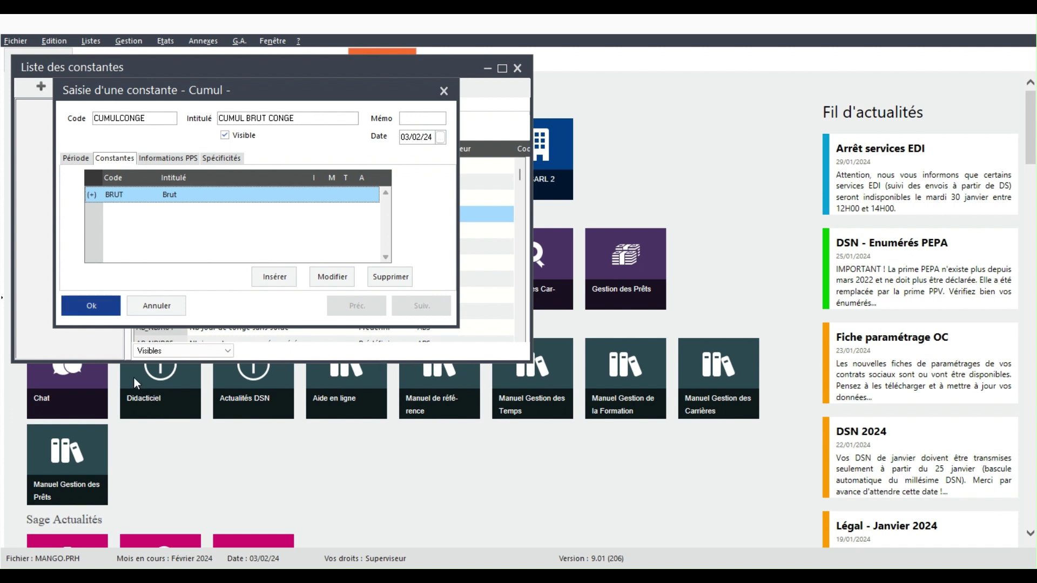
key(Return)
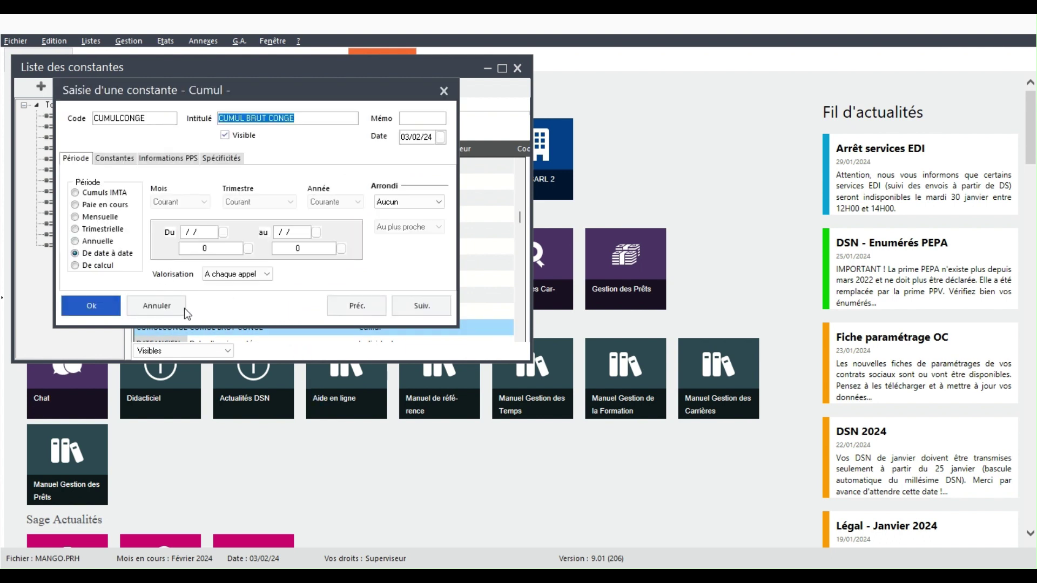
Step: Look up the period's start-date constant for CUMULCONGE by searching the list of constants for FOUR
key(Tab)
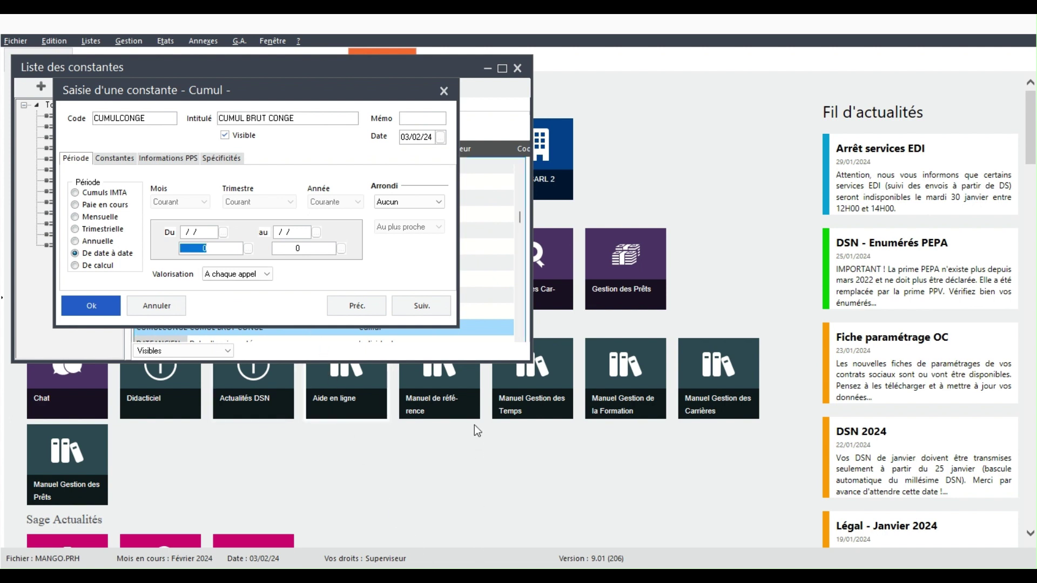
key(Tab)
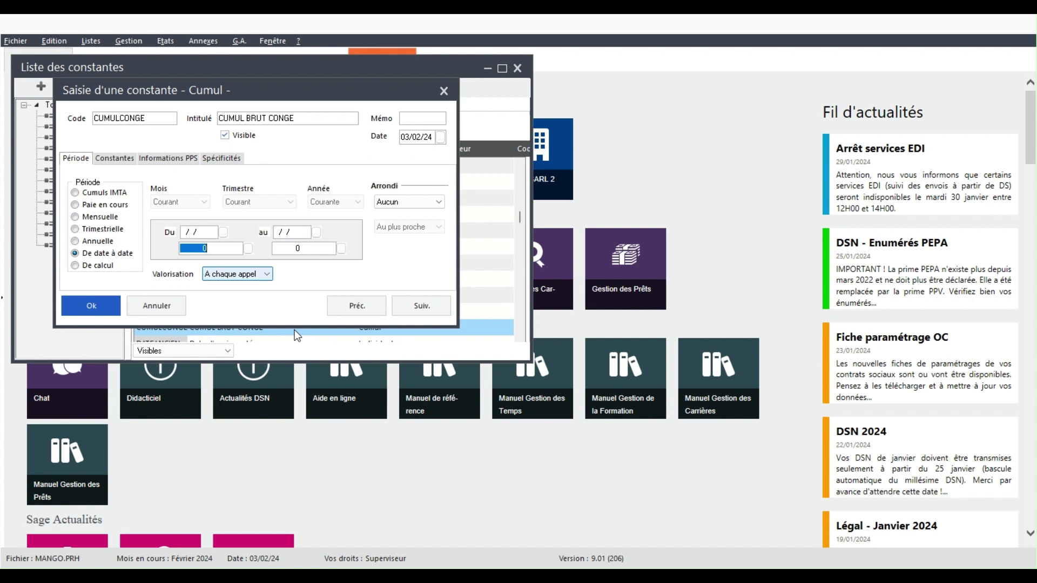
key(Tab)
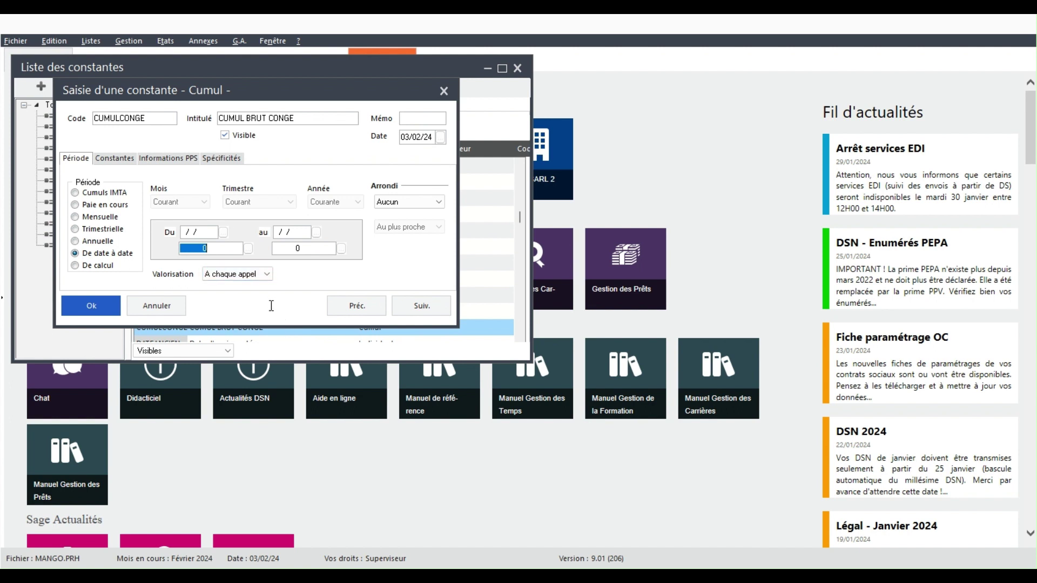
key(Tab)
key(space)
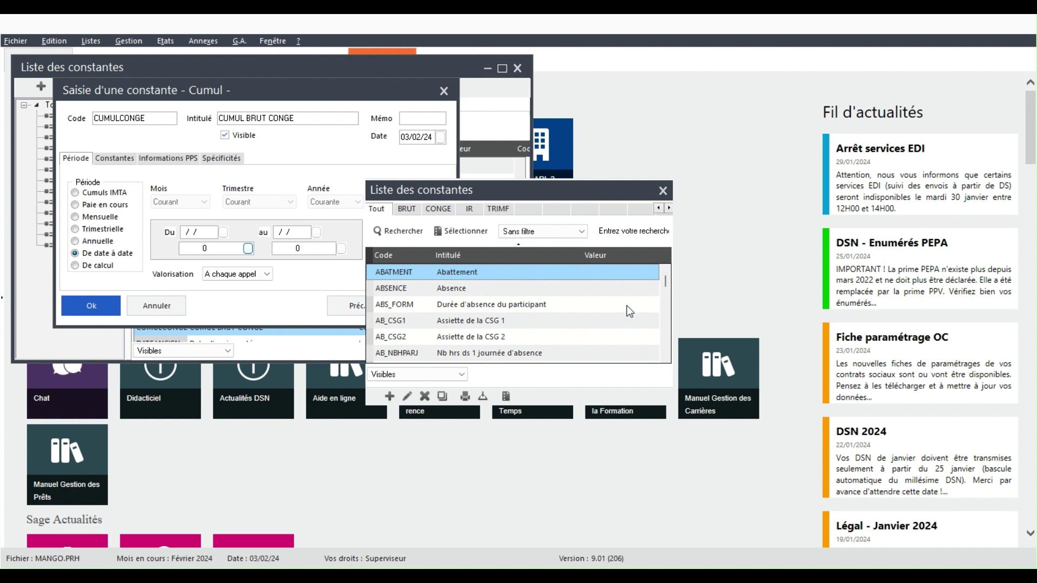
key(Tab)
key(Tab)
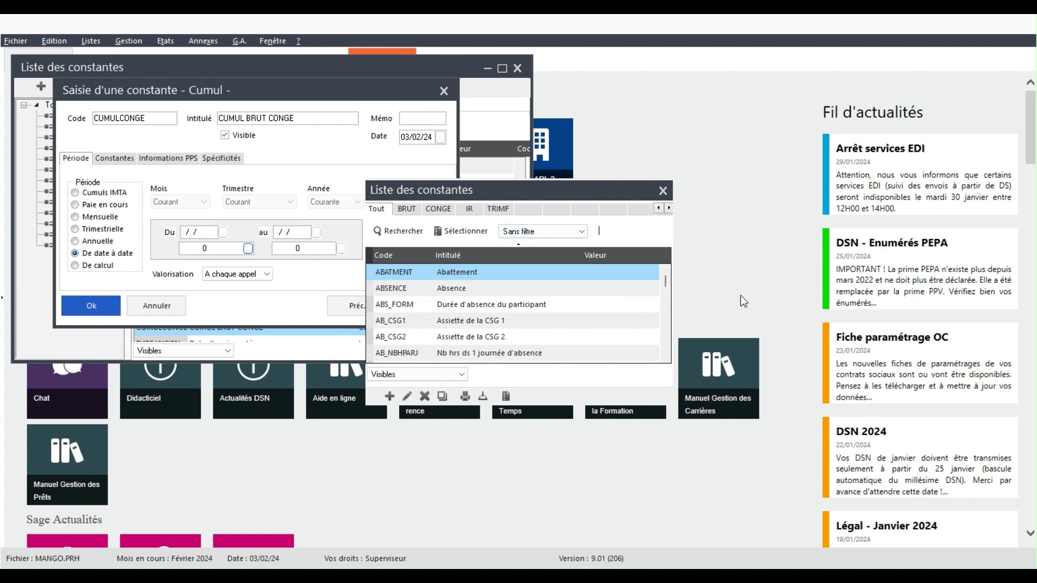
text(FOU)
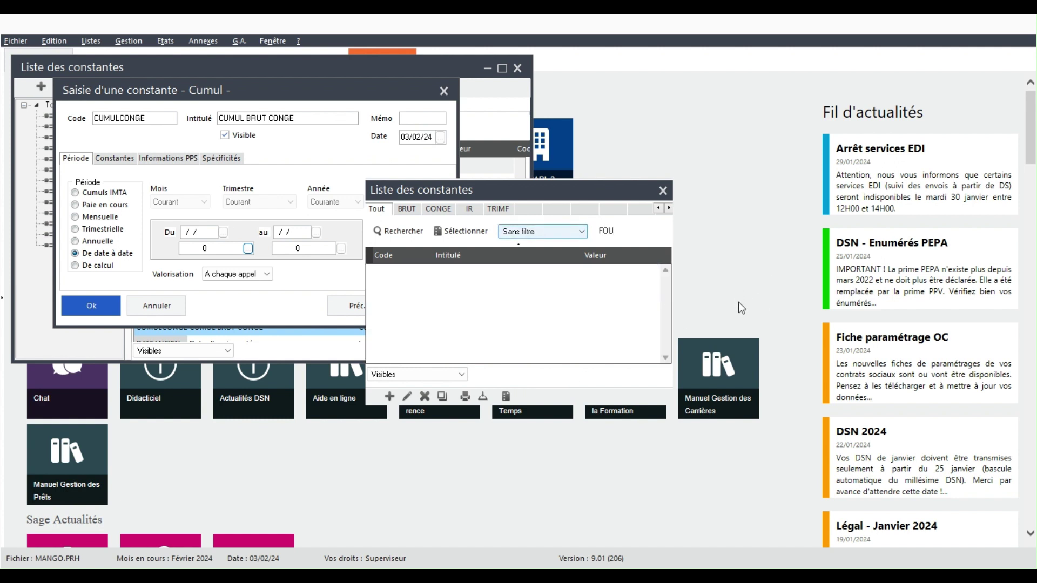
text(R)
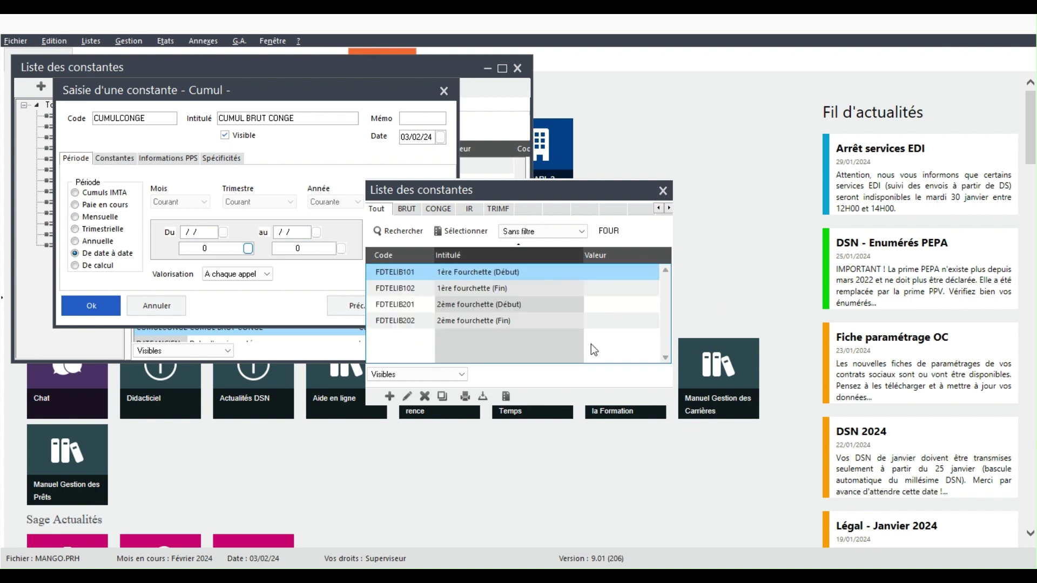
Step: Change the title of constant FDTELIB101 to "Date de retour de congé" and save it
click(561, 339)
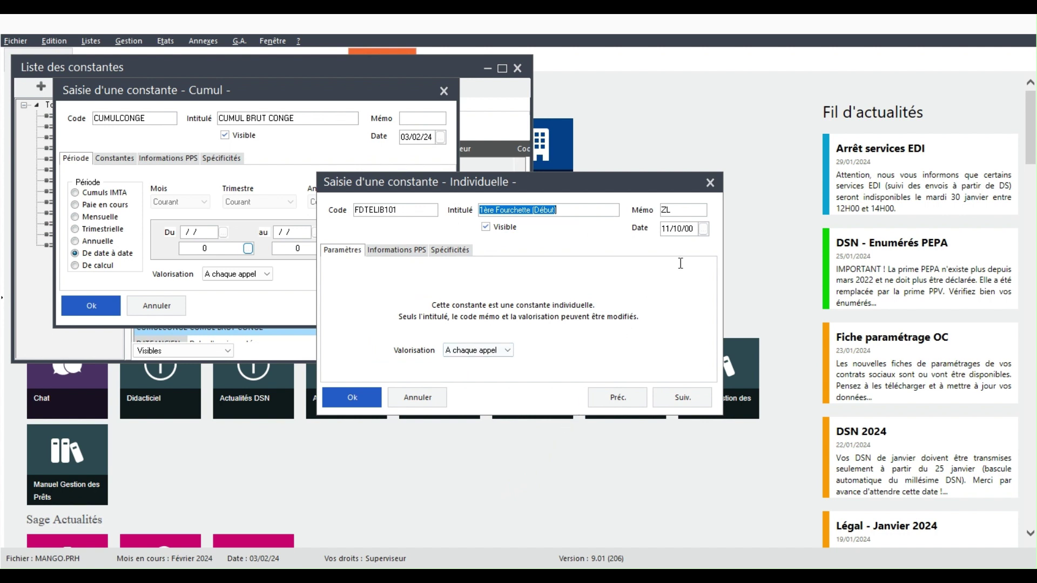
text(d)
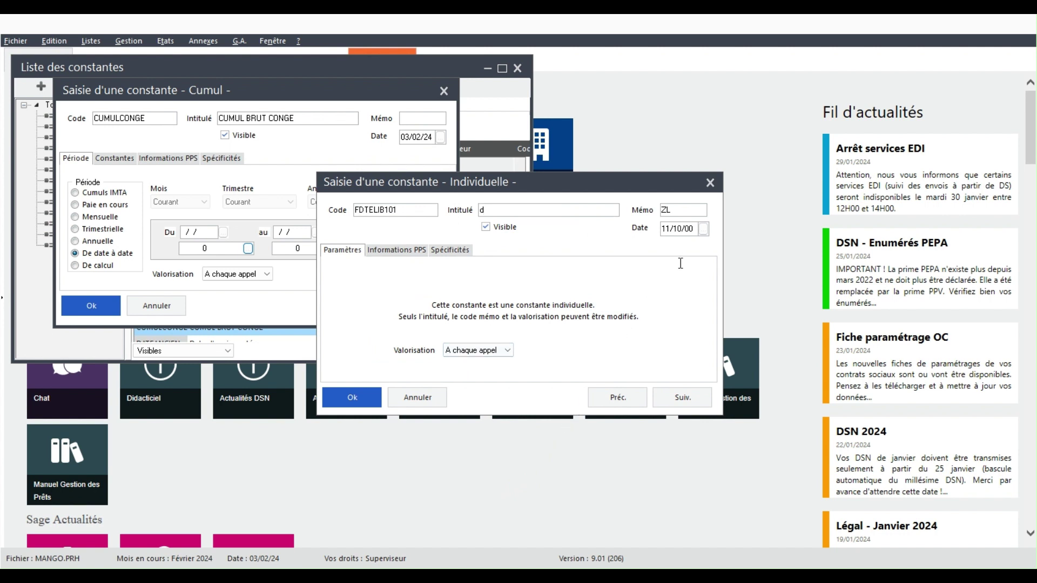
key(BackSpace)
text(Date de retour de congé)
key(Return)
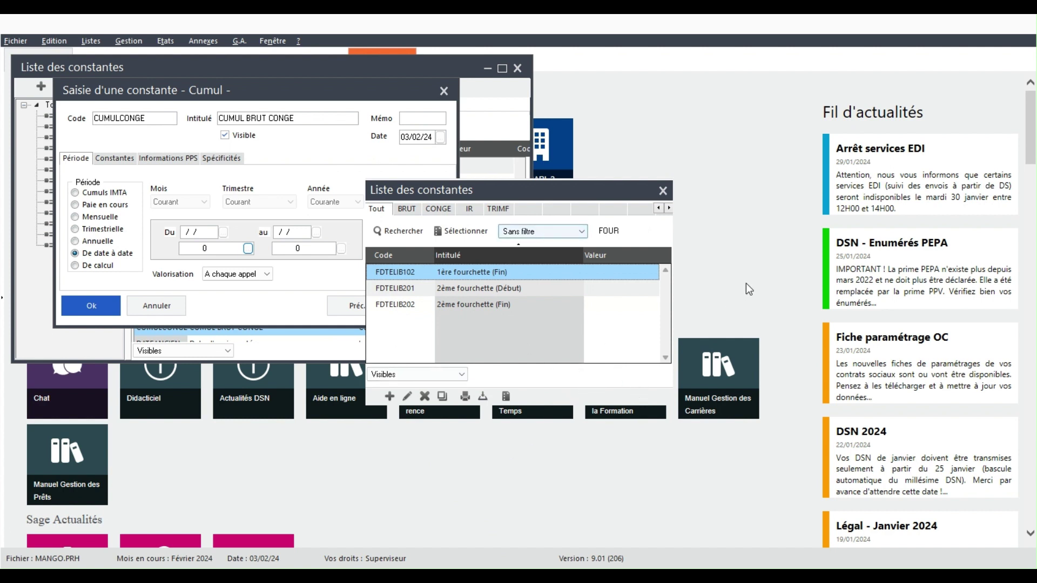
Step: Search the constants for the date of return from leave and set FDTELIB101 as the period's start constant for CUMULCONGE
double_click(608, 230)
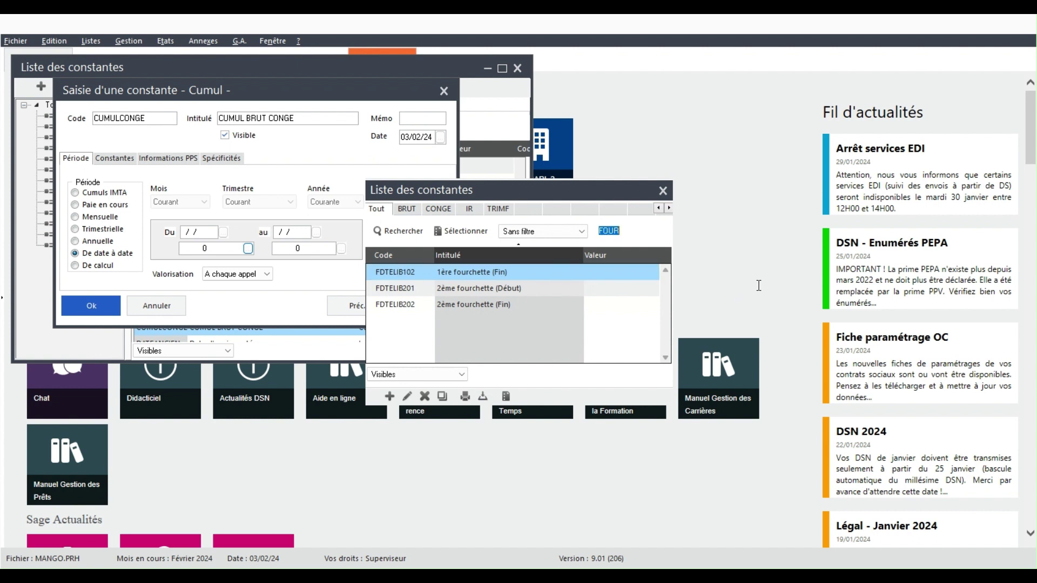
text(date)
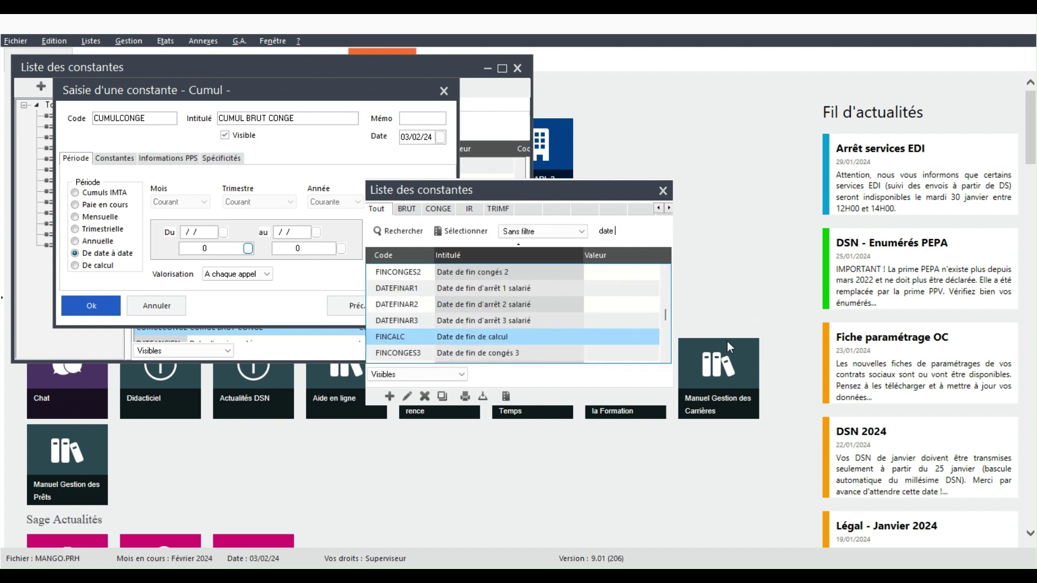
text( re)
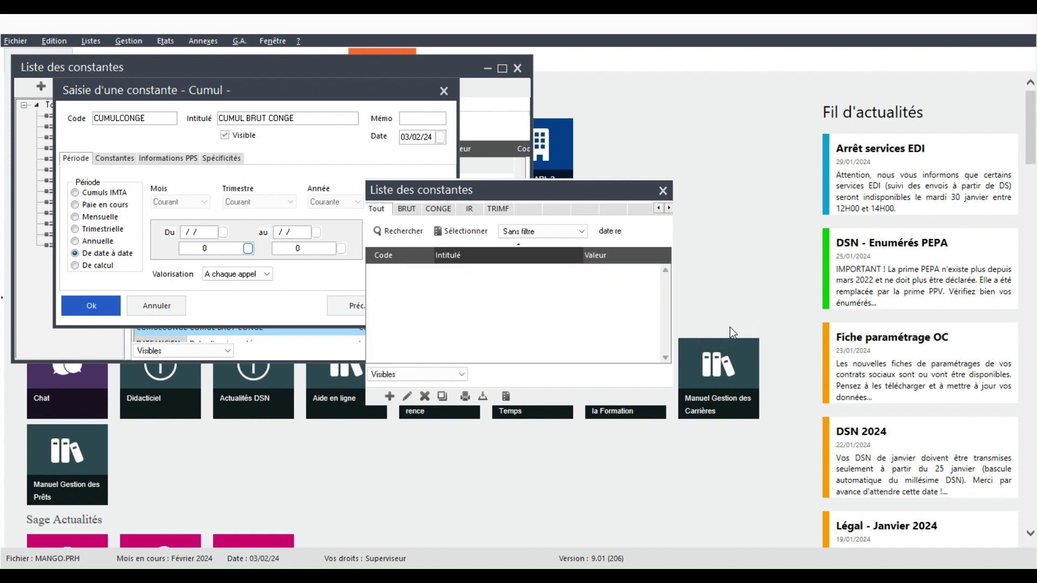
key(BackSpace)
key(BackSpace)
text(de)
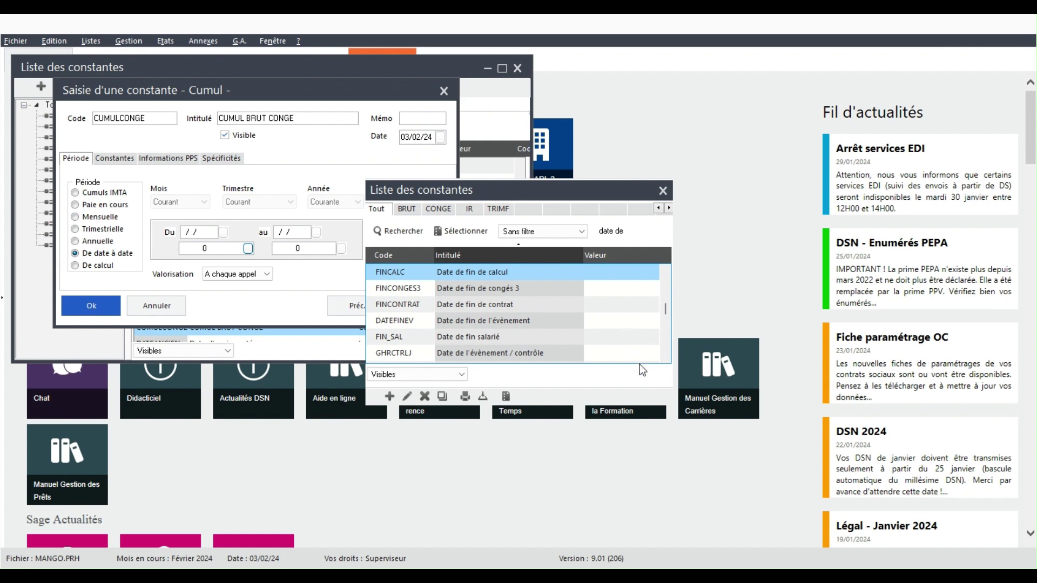
text( r)
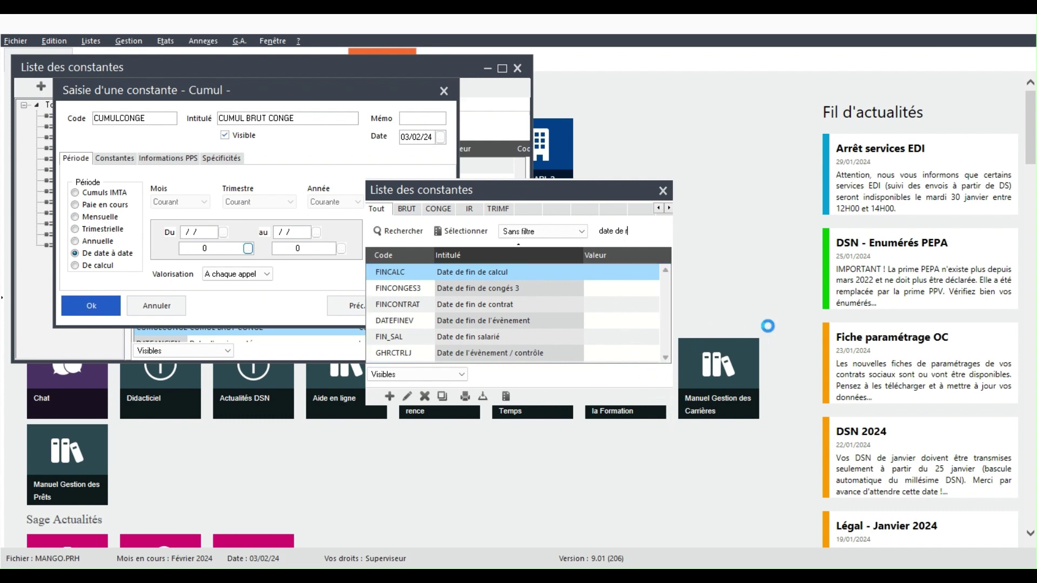
double_click(636, 336)
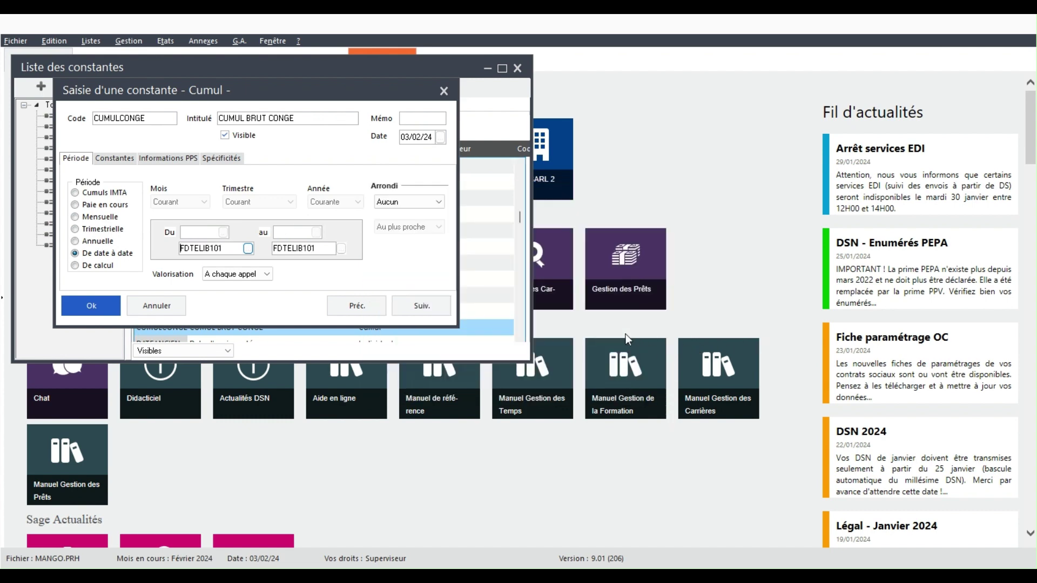
Step: Set DATEFINPAI, the last day of the current month, as the period's end constant for CUMULCONGE and save the constant
click(421, 305)
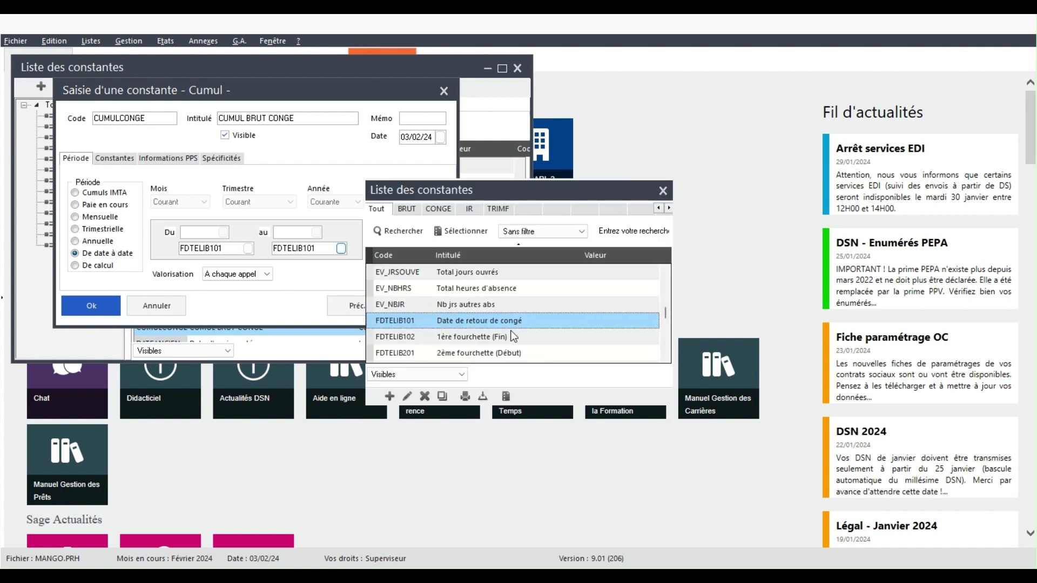
text(da)
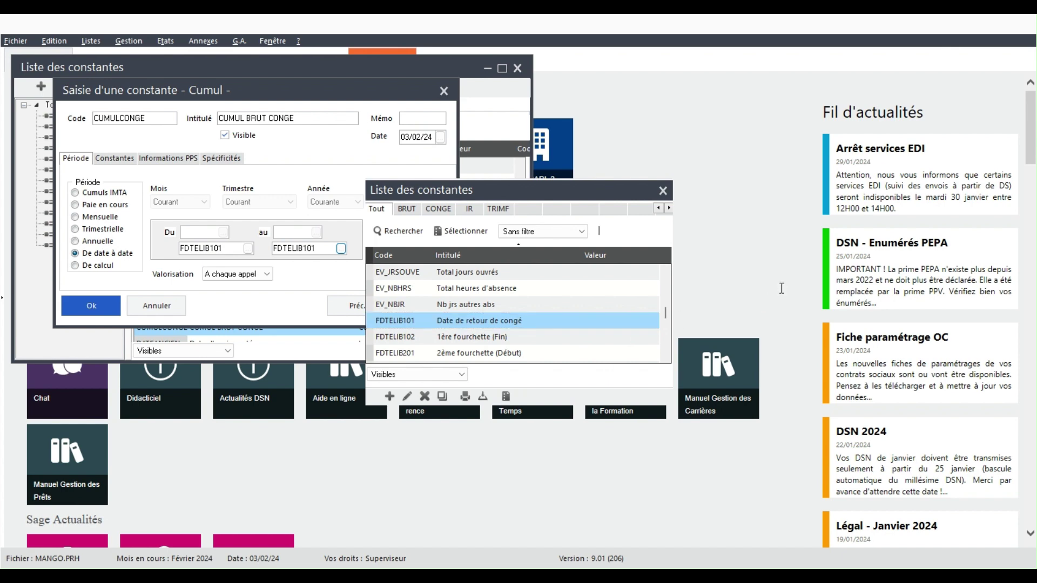
text(tef)
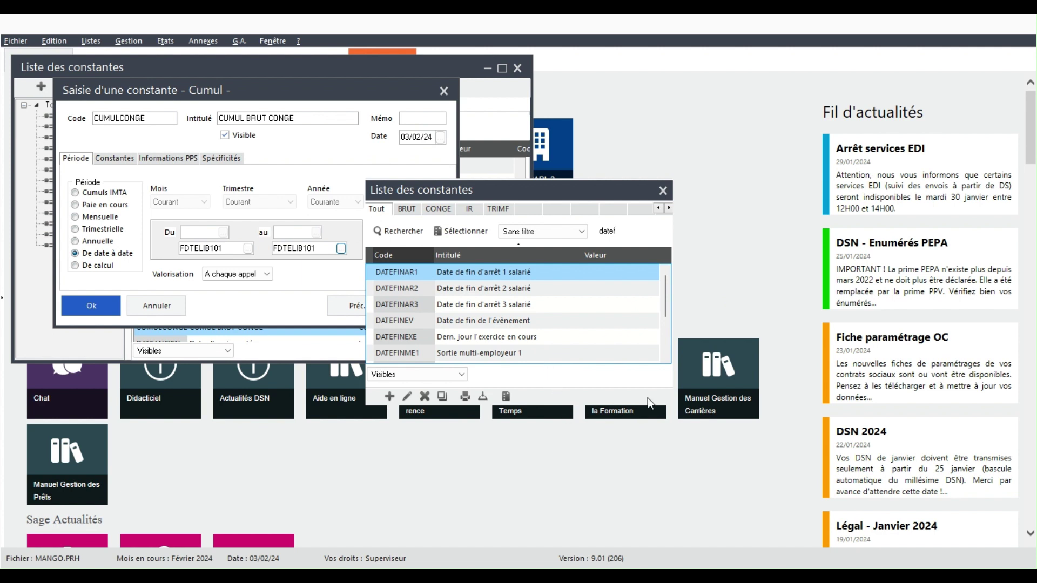
scroll(640, 402, down, 2)
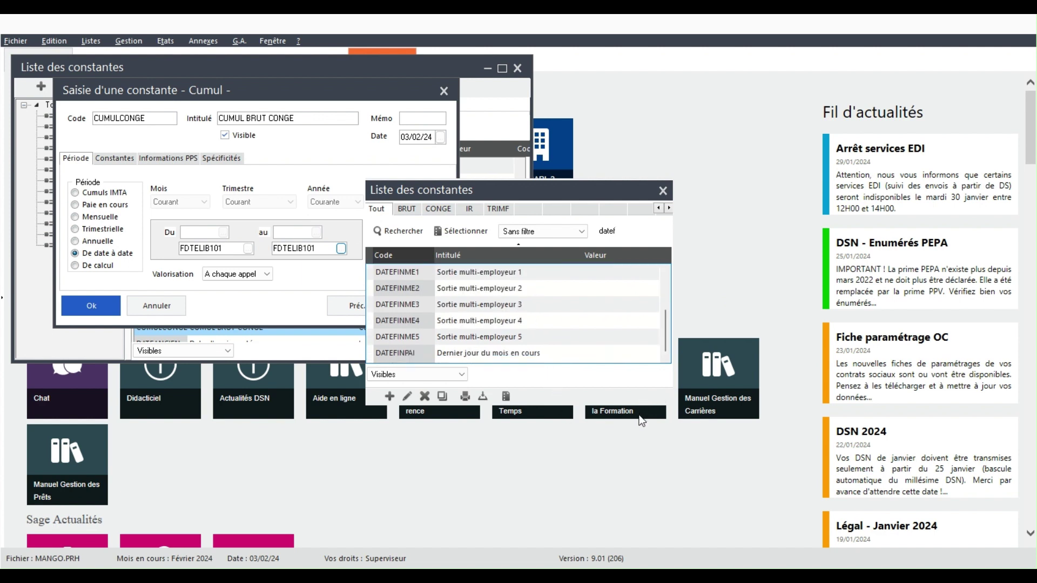
click(416, 352)
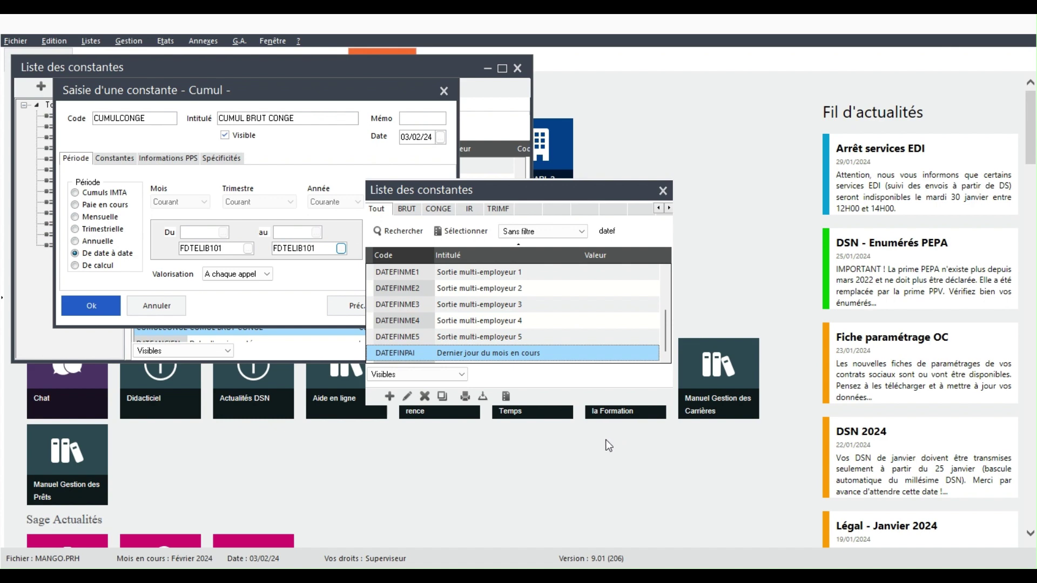
key(Return)
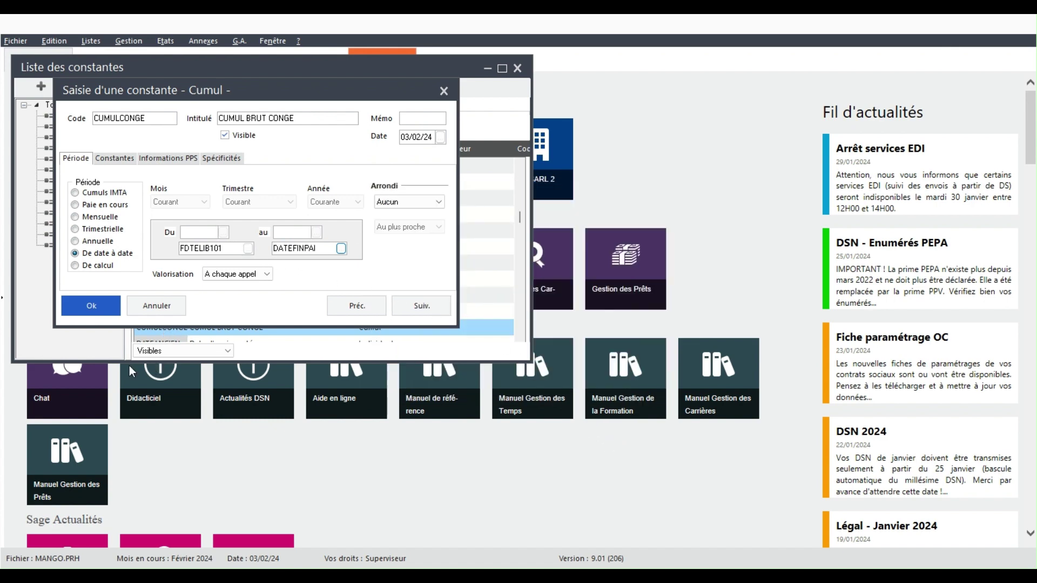
key(Return)
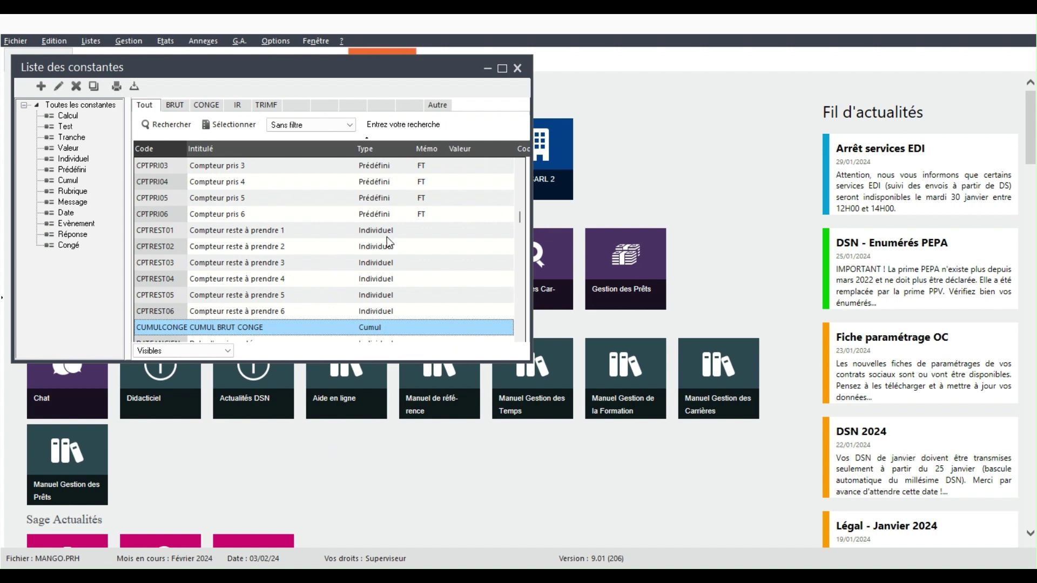
Step: Create a new constant of type Calcul with the code MTCONGE and the title MONTANT CONGE
scroll(392, 292, up, 2)
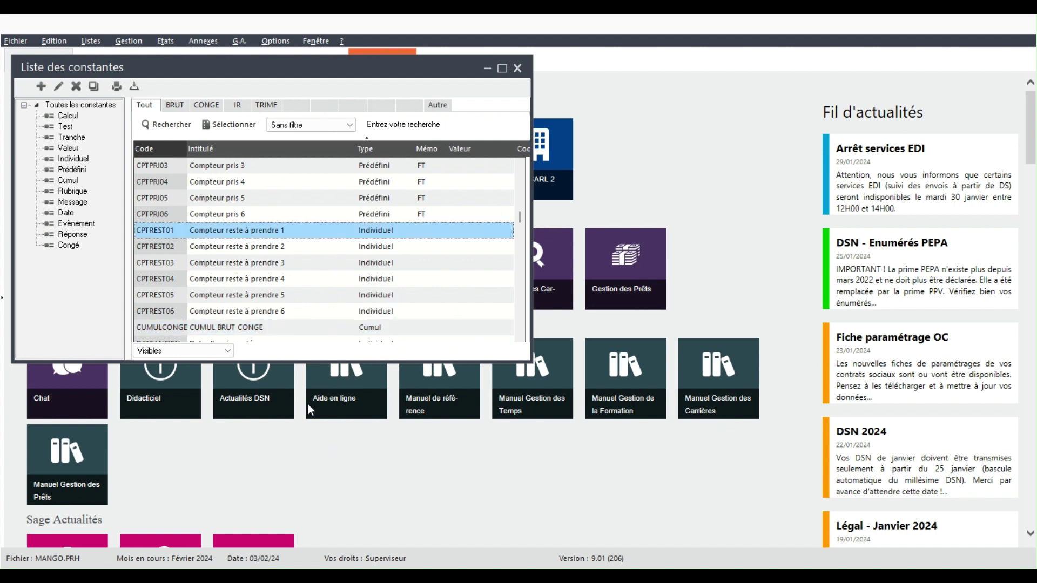
scroll(308, 405, down, 2)
click(289, 197)
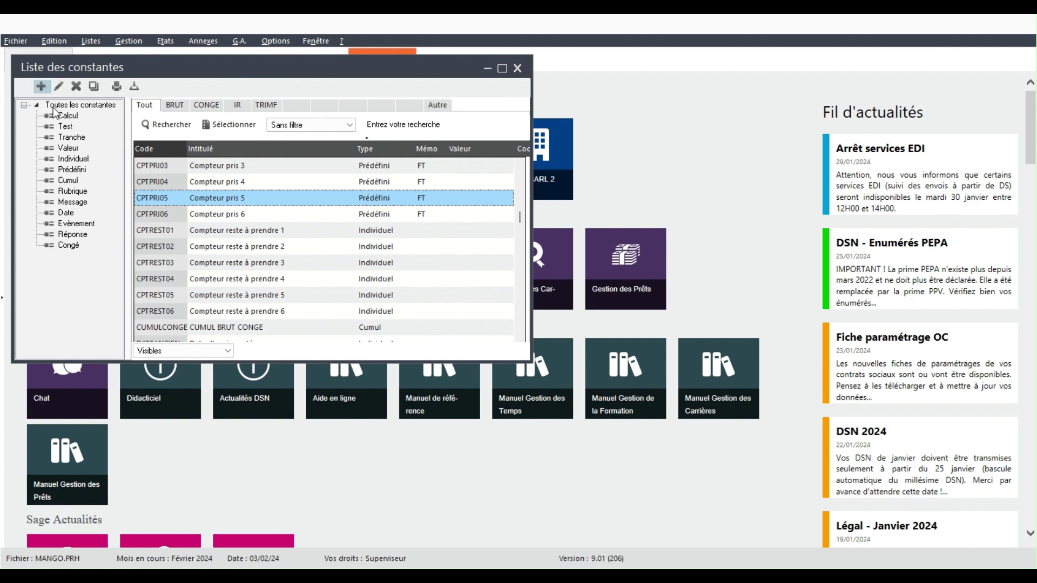
click(42, 87)
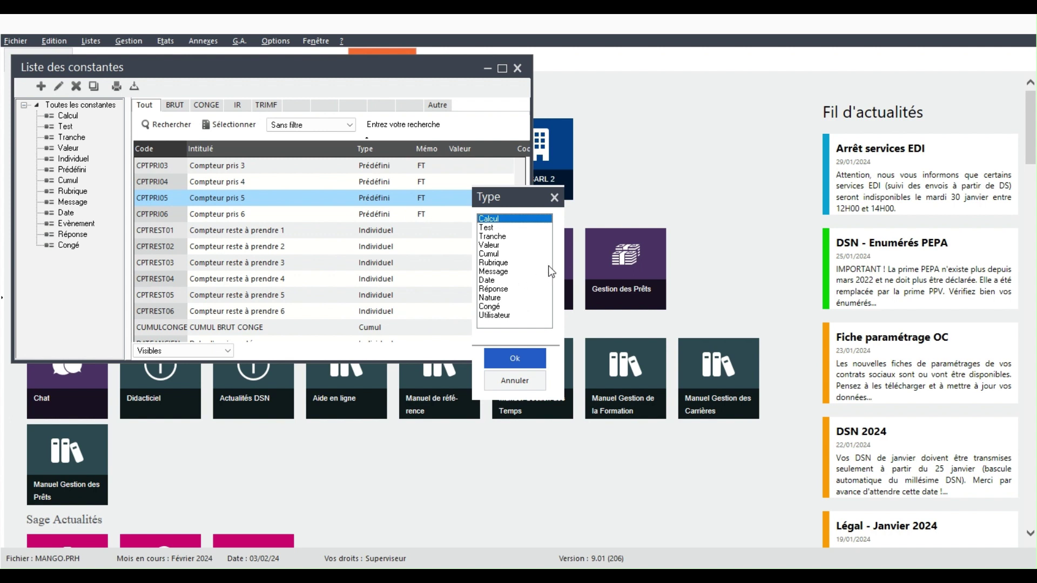
key(Return)
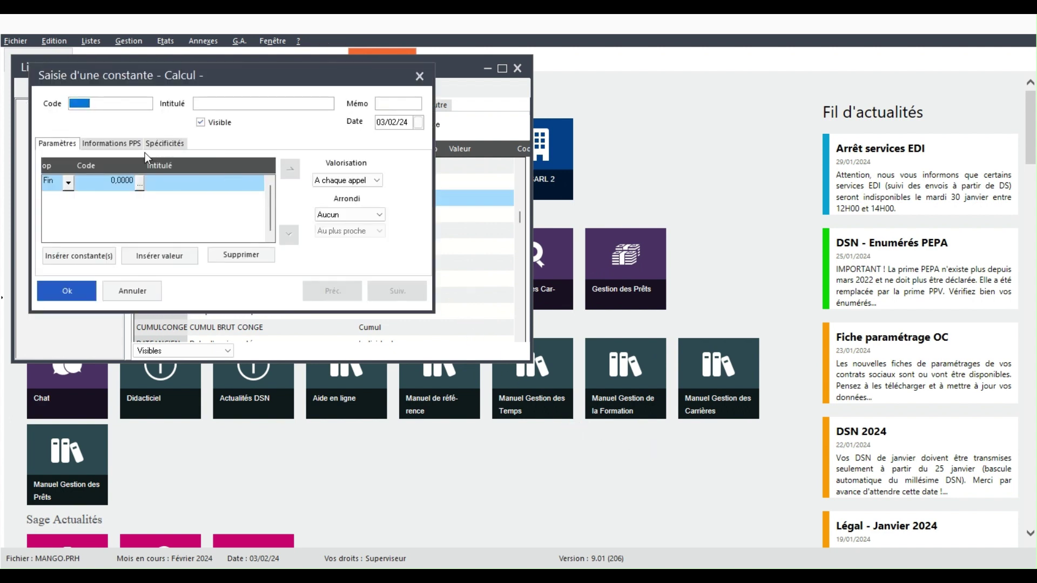
text(m)
key(BackSpace)
text(MTCONGE)
key(Tab)
text(MONTANT CONGE)
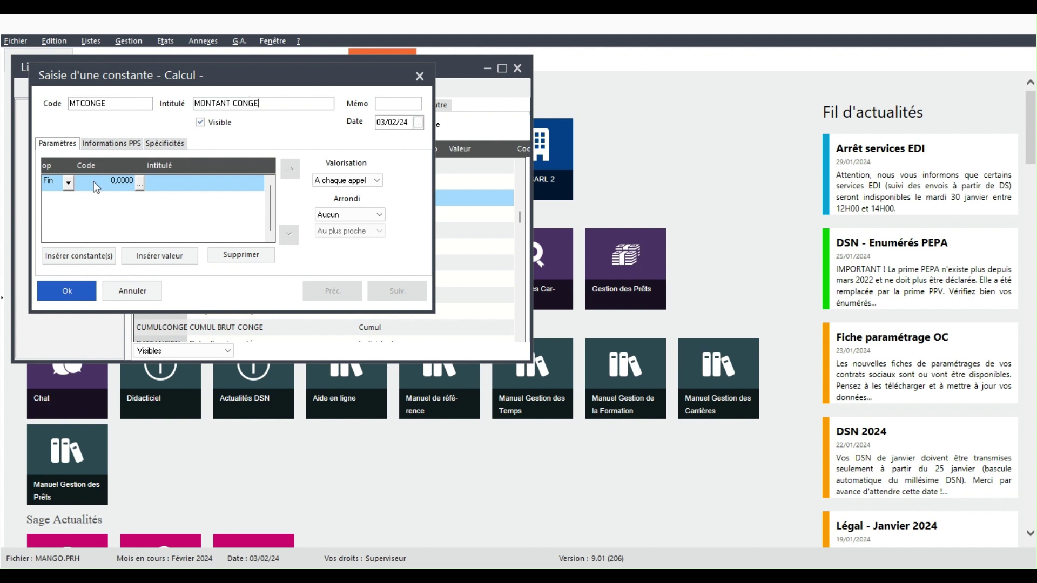
Step: Insert CUMULCONGE as the first element of the MTCONGE calculation
click(158, 231)
text(CU)
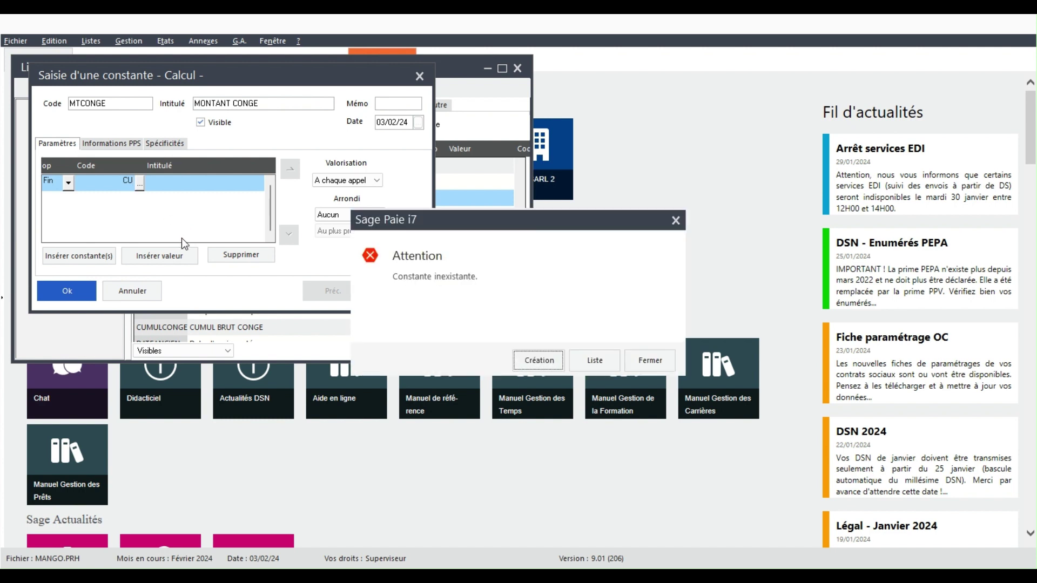
key(Tab)
key(Return)
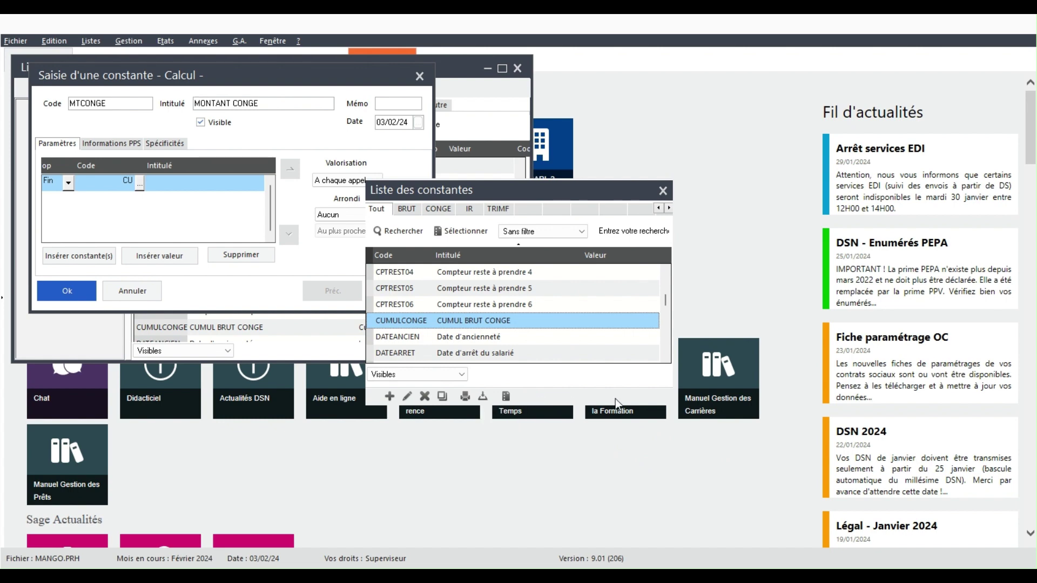
key(Return)
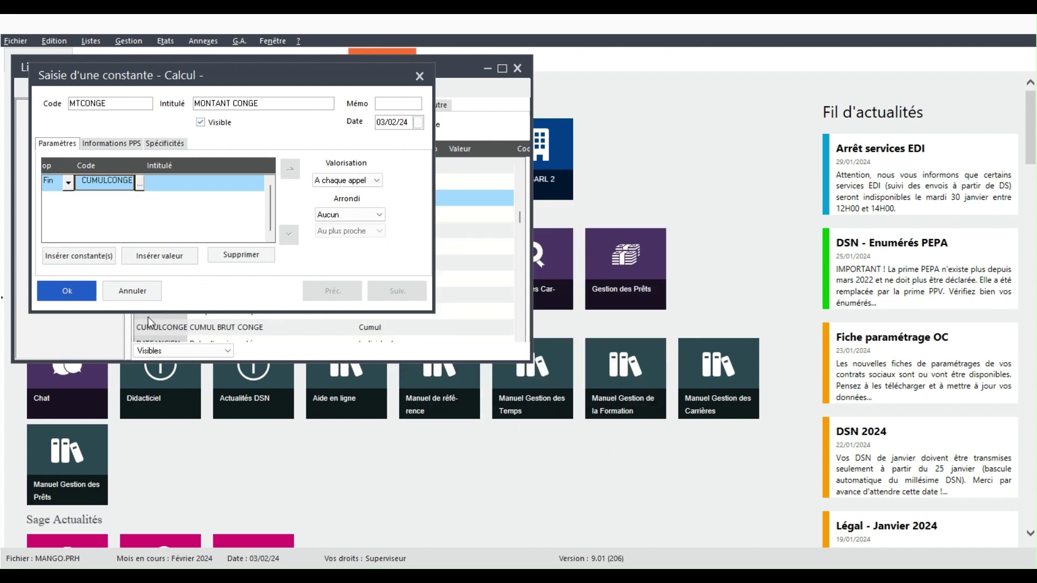
Step: Add a second line to the MTCONGE calculation that divides by the value 12
click(173, 257)
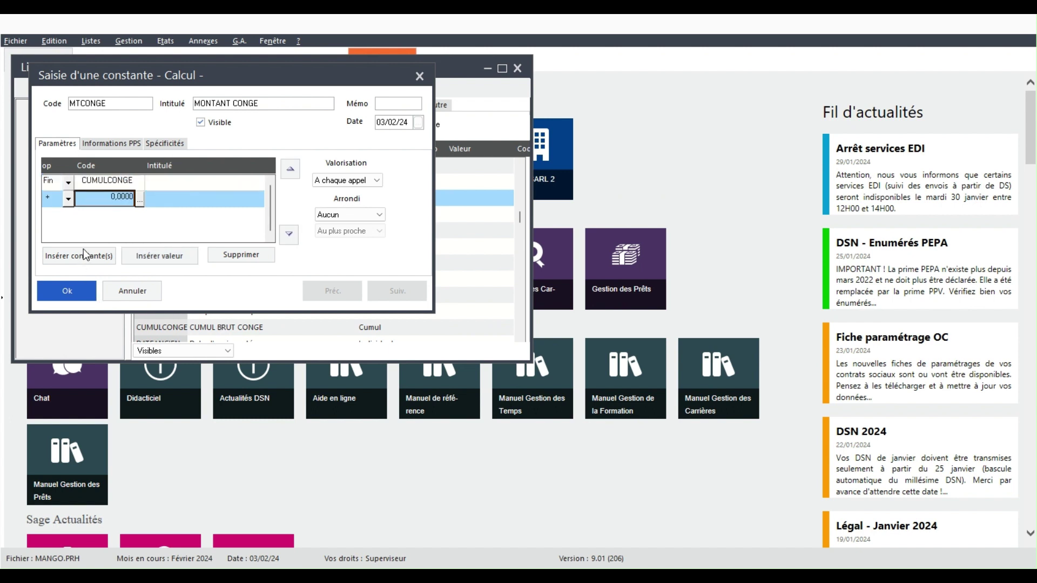
click(68, 200)
click(48, 246)
text(12)
key(Return)
Step: Set the memo of MTCONGE to CONGE, save the constant and close the list of constants
click(386, 103)
text(CP)
key(BackSpace)
text(ONGE)
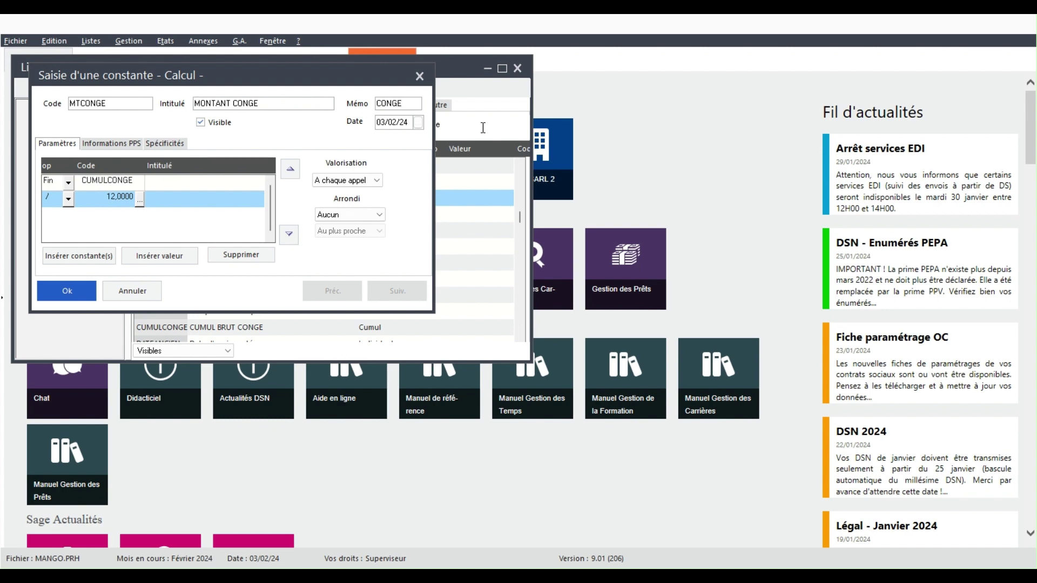
click(67, 290)
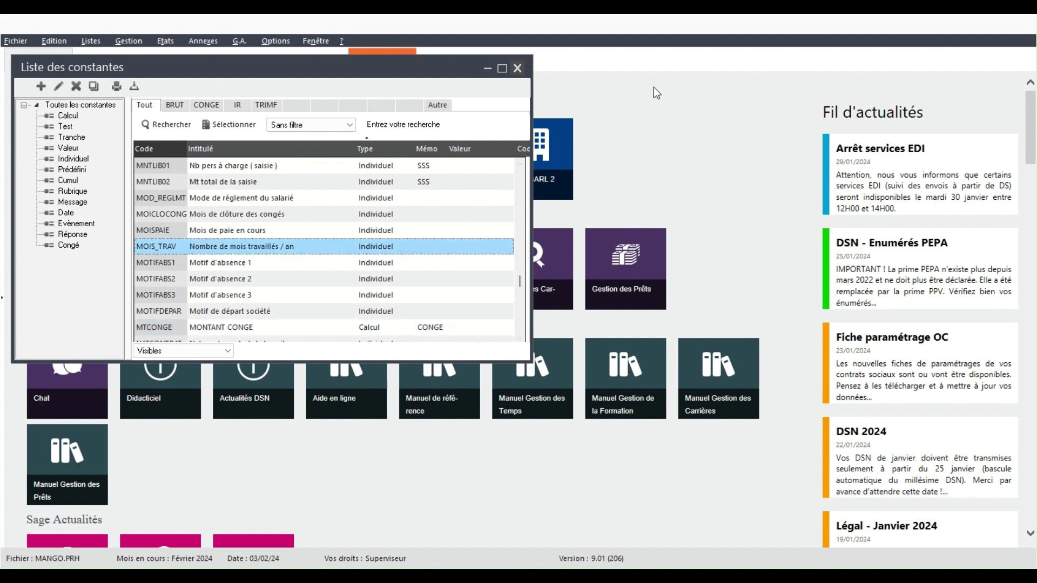
key(Escape)
Step: Open the February payslip of the first employee in the list of employee payslips
click(129, 41)
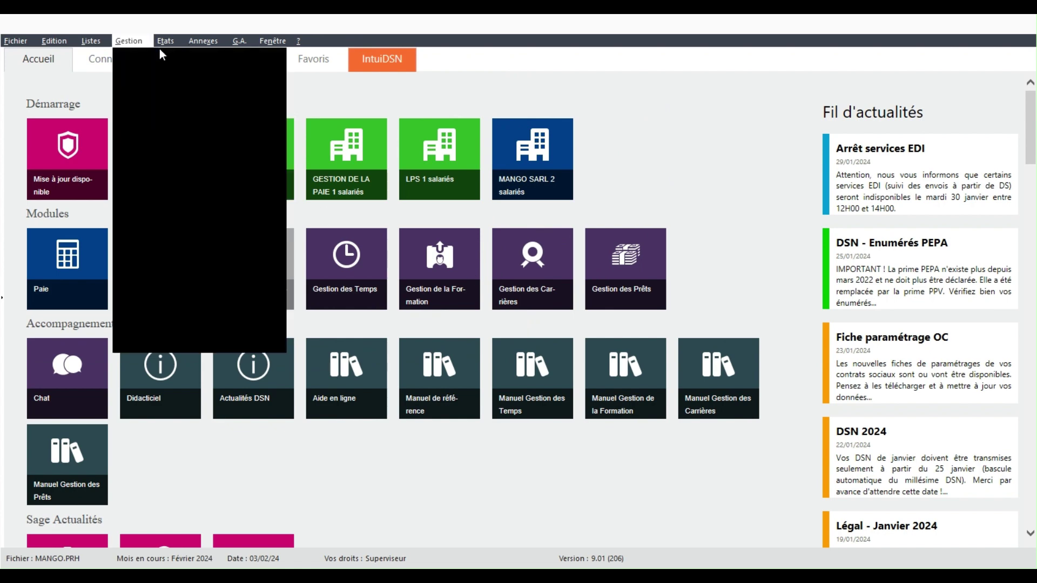
mouse_move(90, 41)
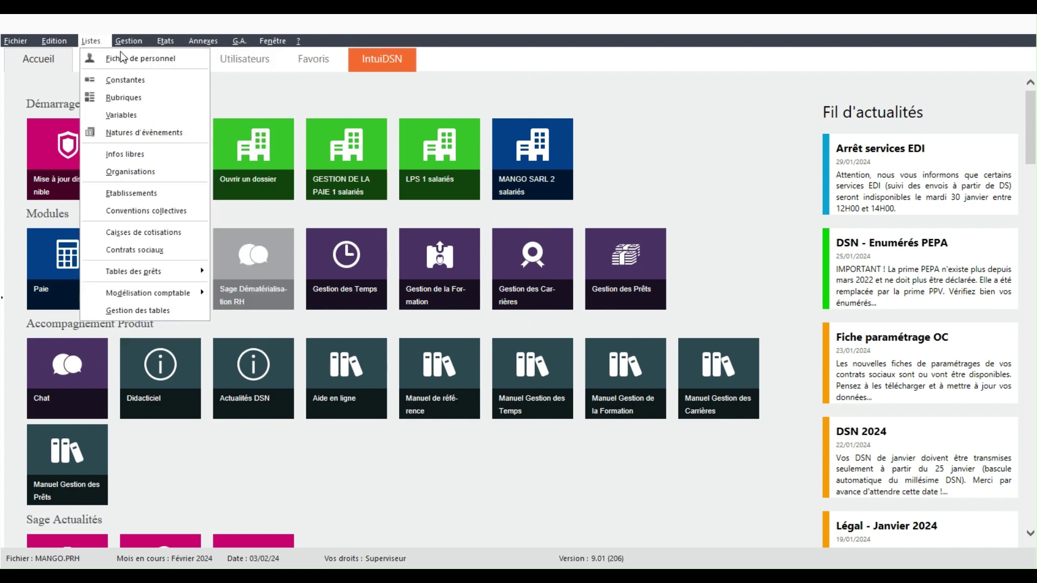
mouse_move(129, 41)
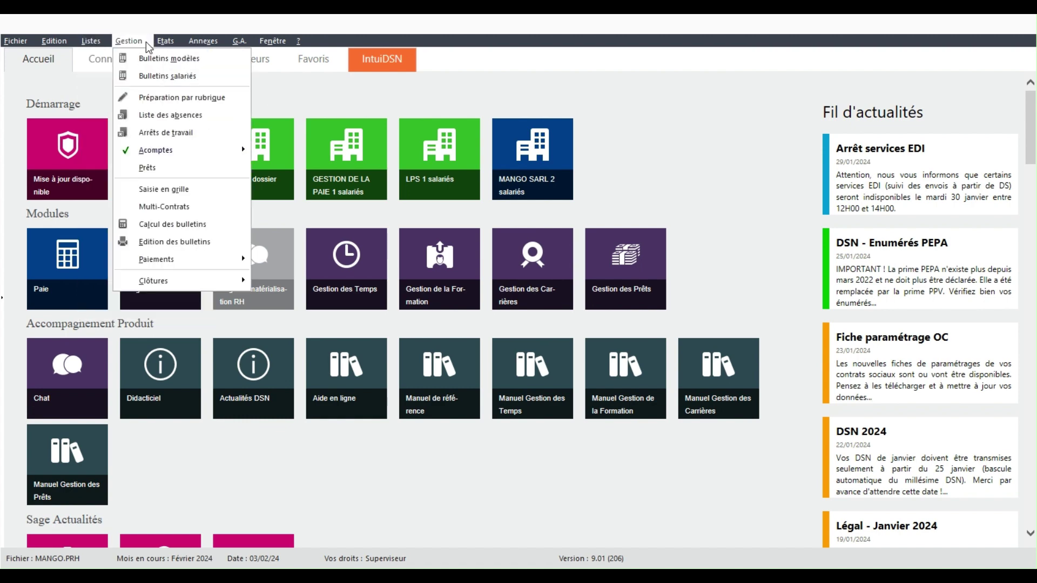
click(176, 77)
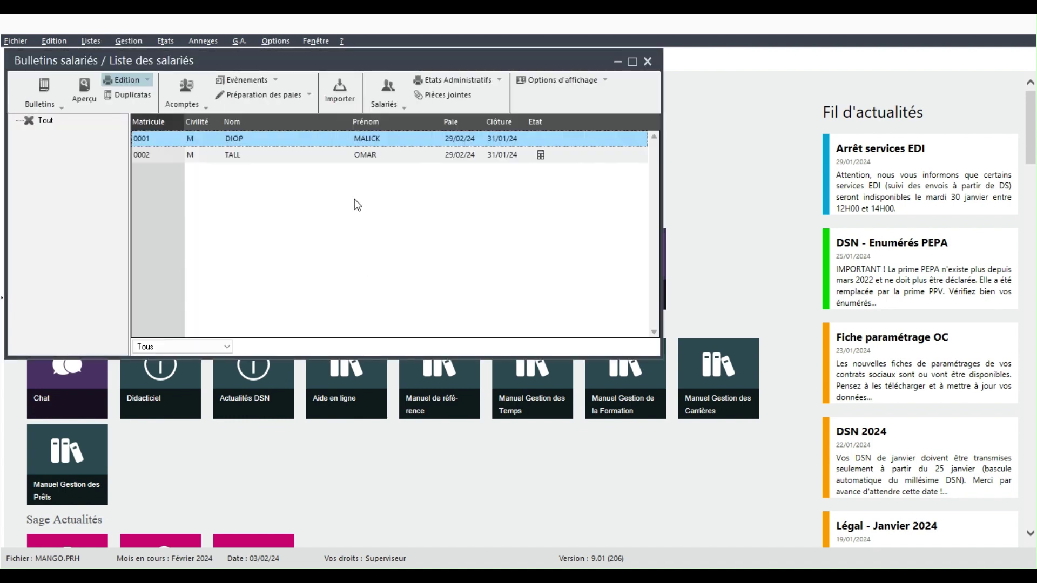
double_click(375, 172)
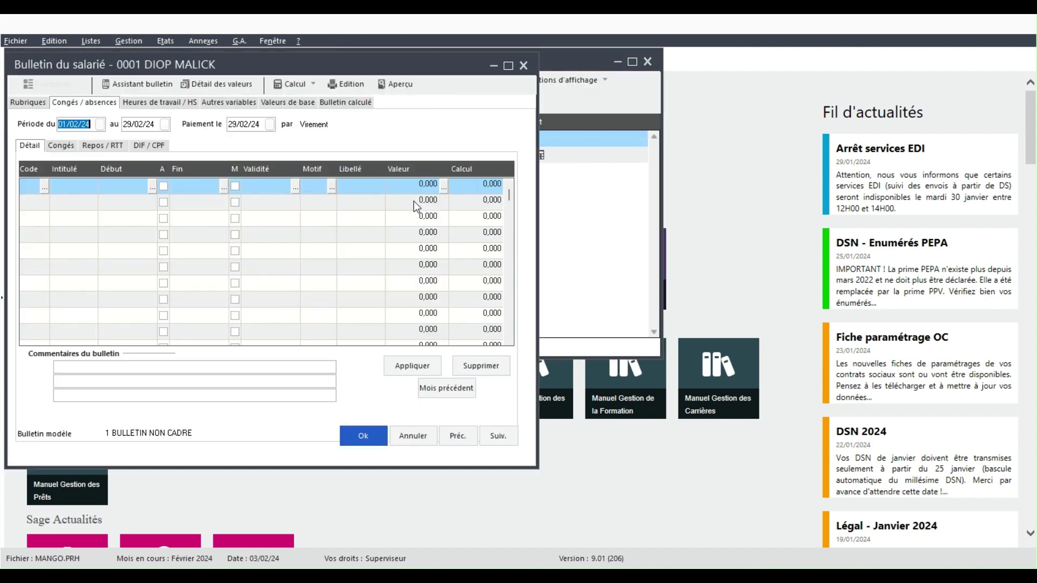
Step: Examine the free cumuls among the monthly variables in the payslip's base values
click(292, 102)
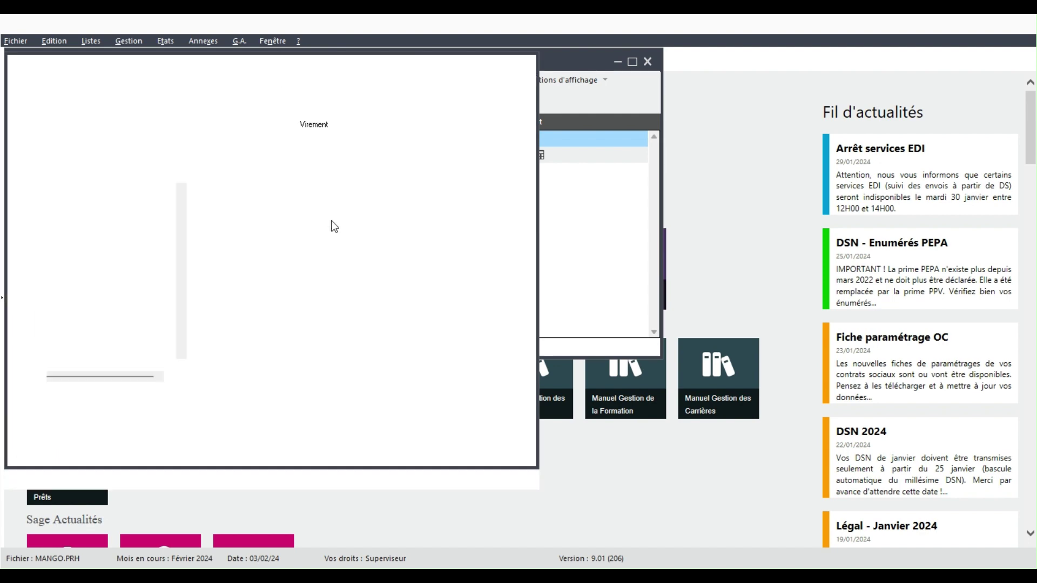
click(120, 196)
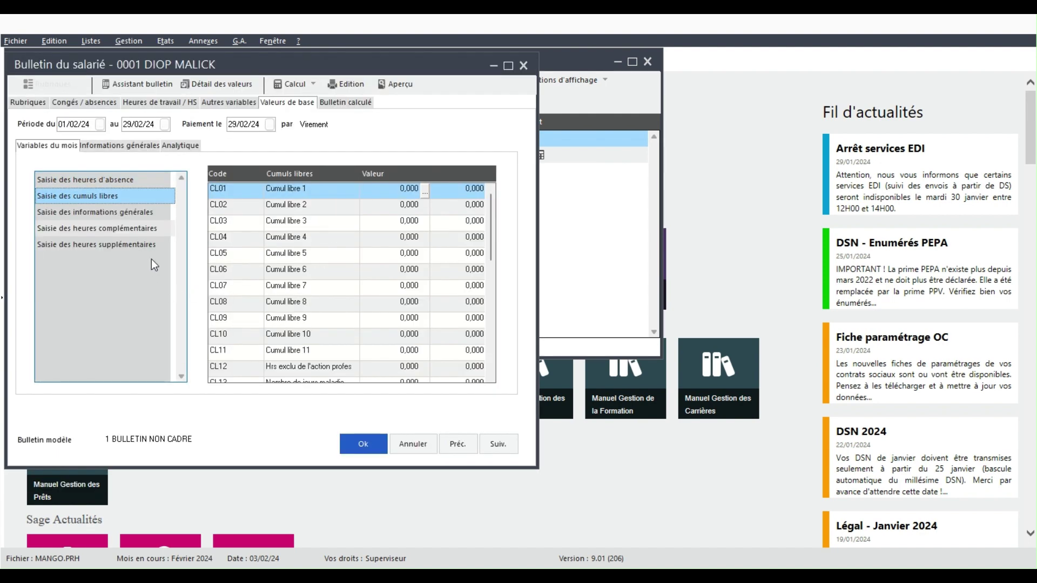
key(Down)
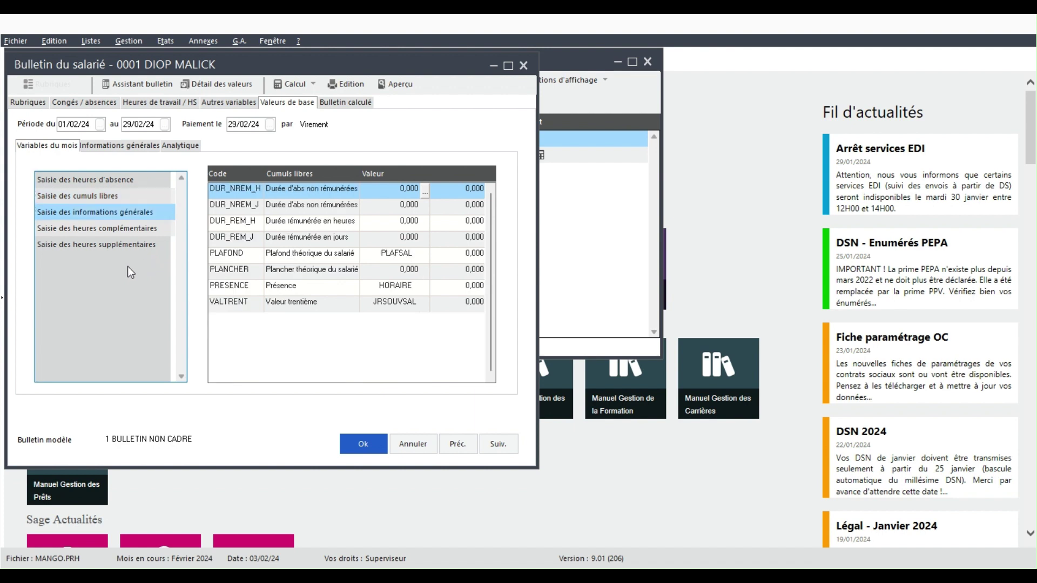
key(Up)
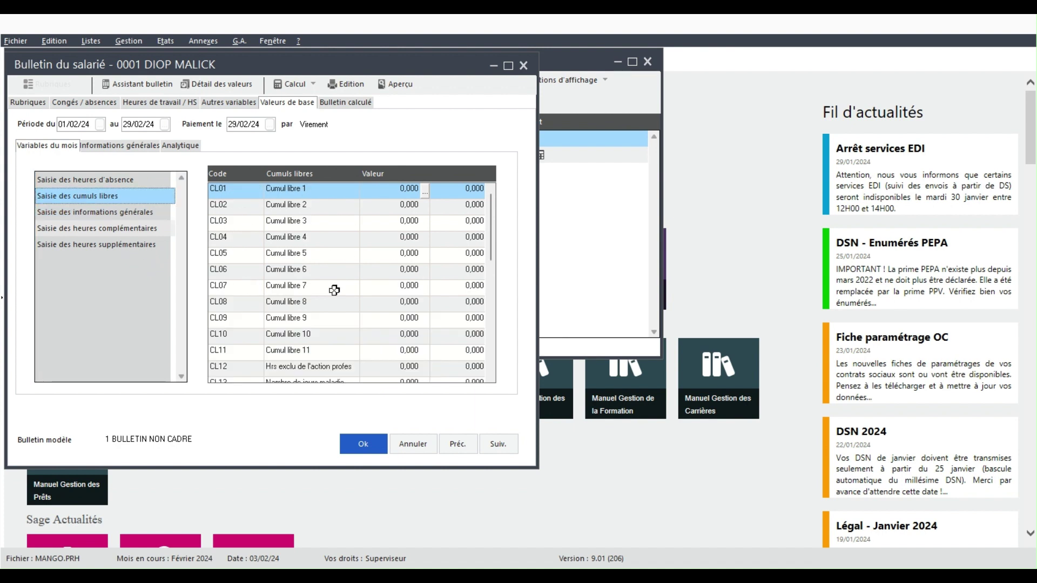
key(Down)
key(Down)
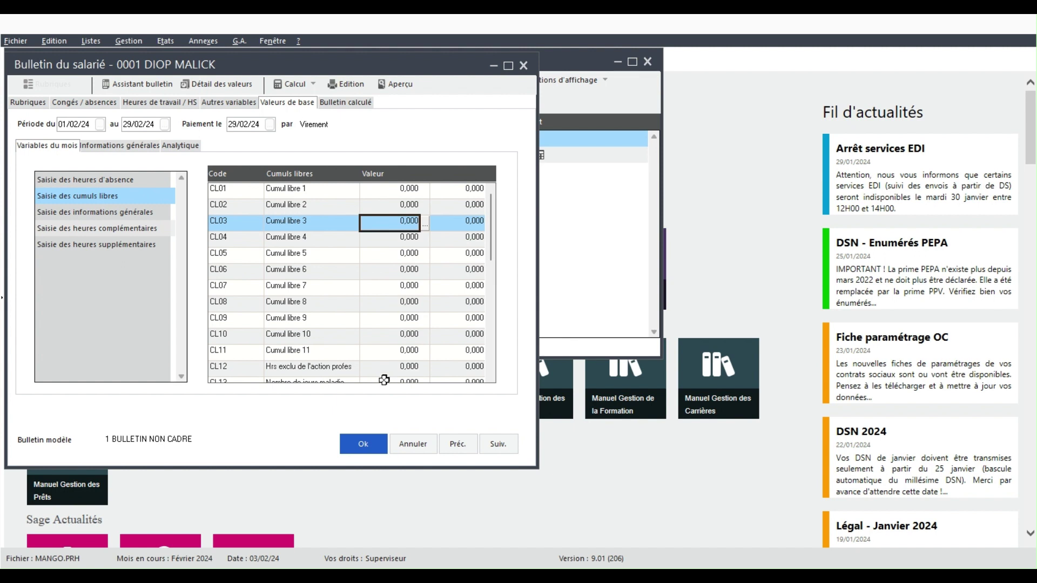
key(Down)
key(Down)
key(Down)
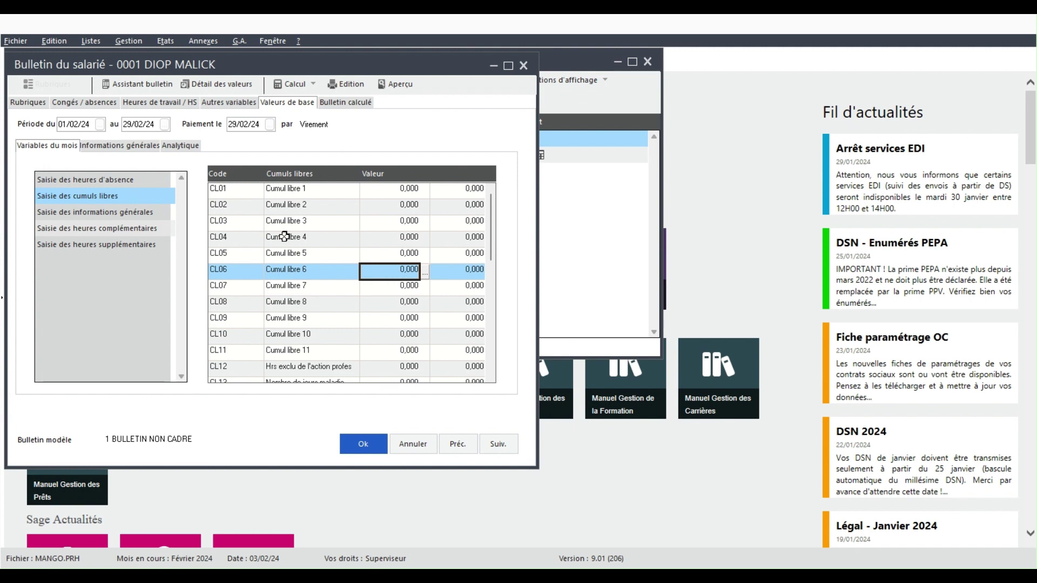
Step: Check the Cumul libre 1 and Cumul libre 2 entries among the free cumuls and close the payslip
scroll(281, 235, up, 3)
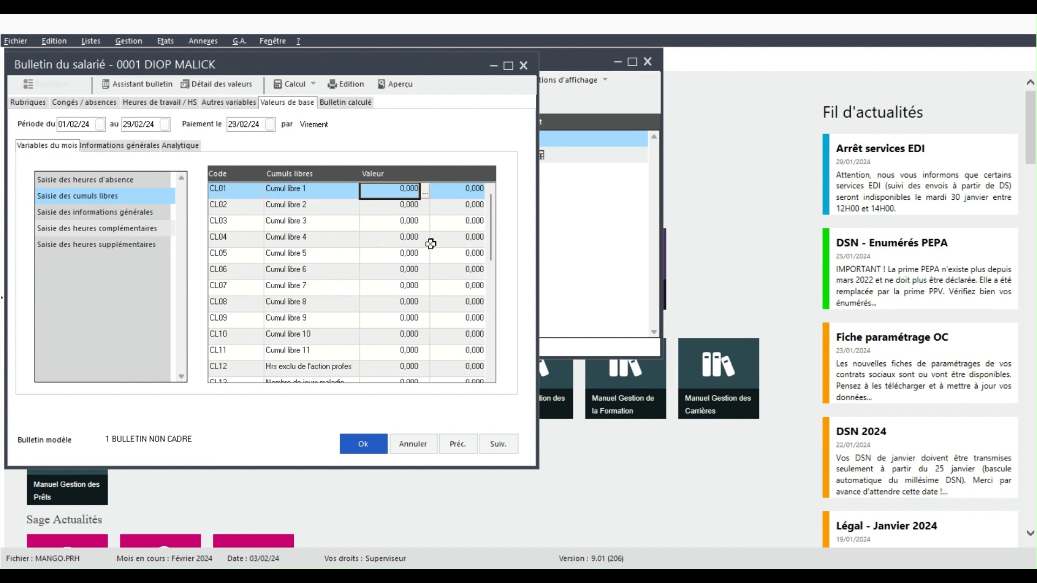
key(Down)
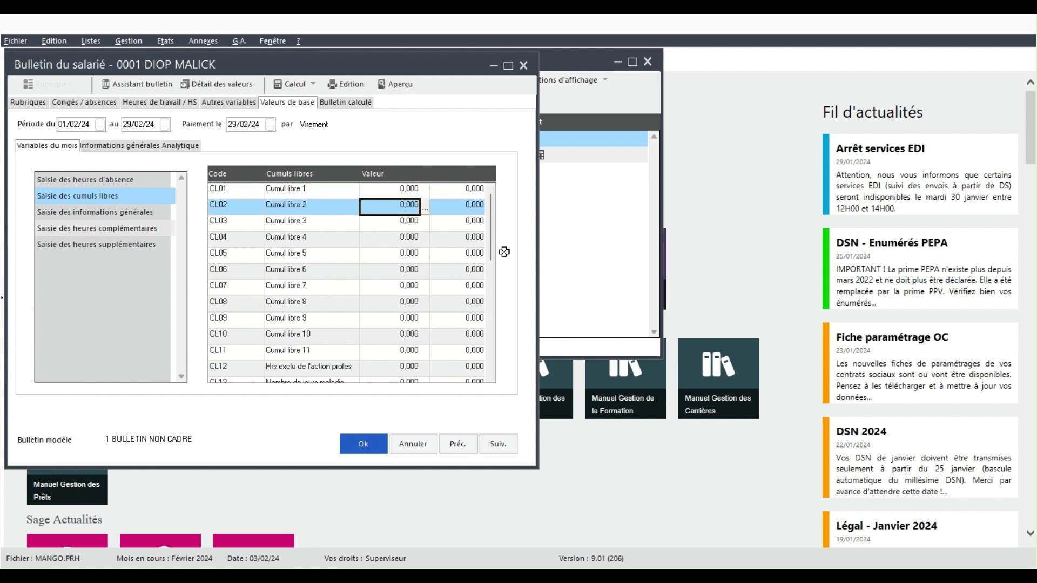
key(Up)
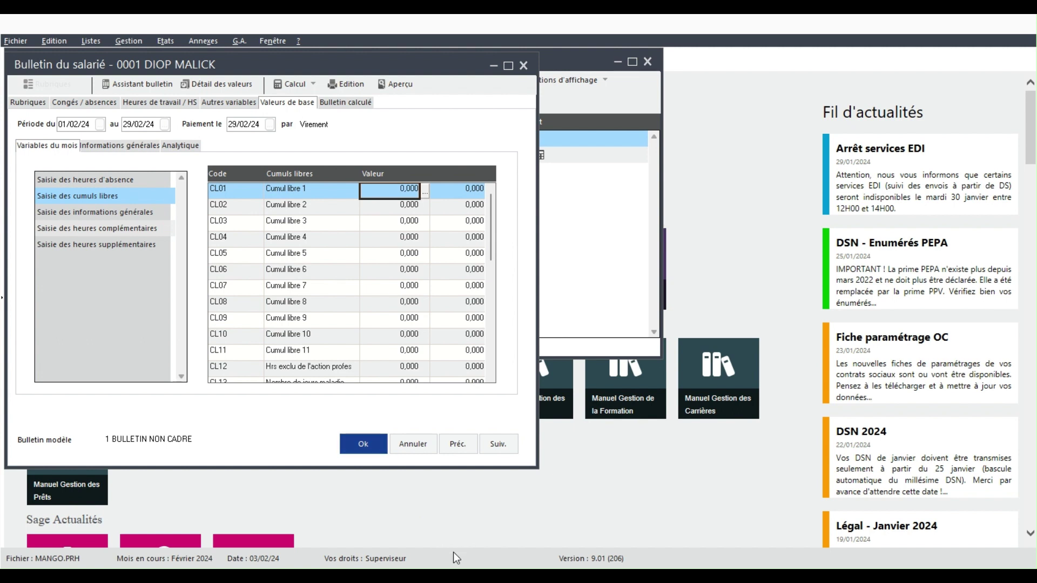
key(Return)
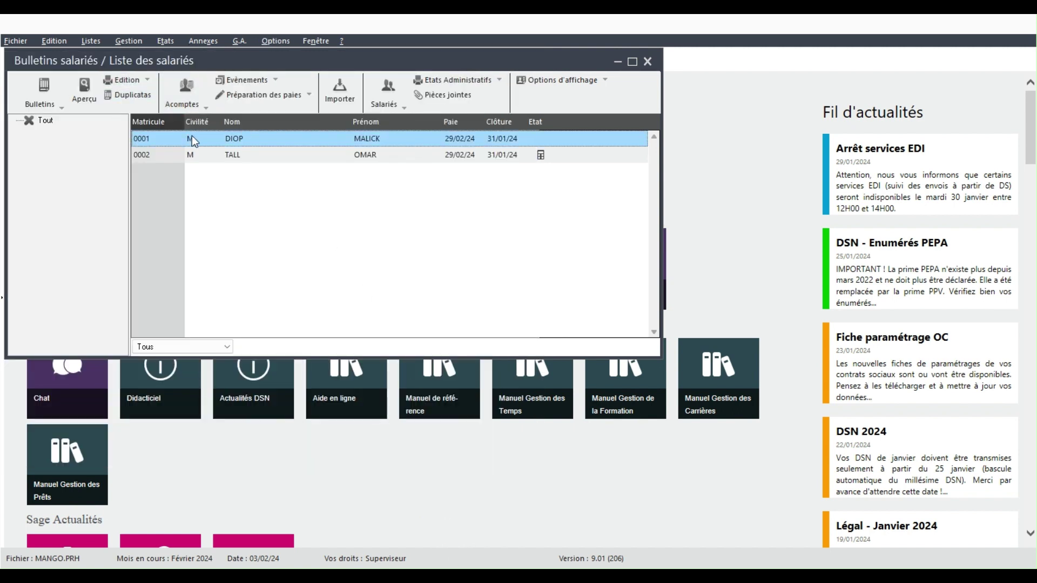
Step: Open the list of constants and search it for CUMU
click(107, 47)
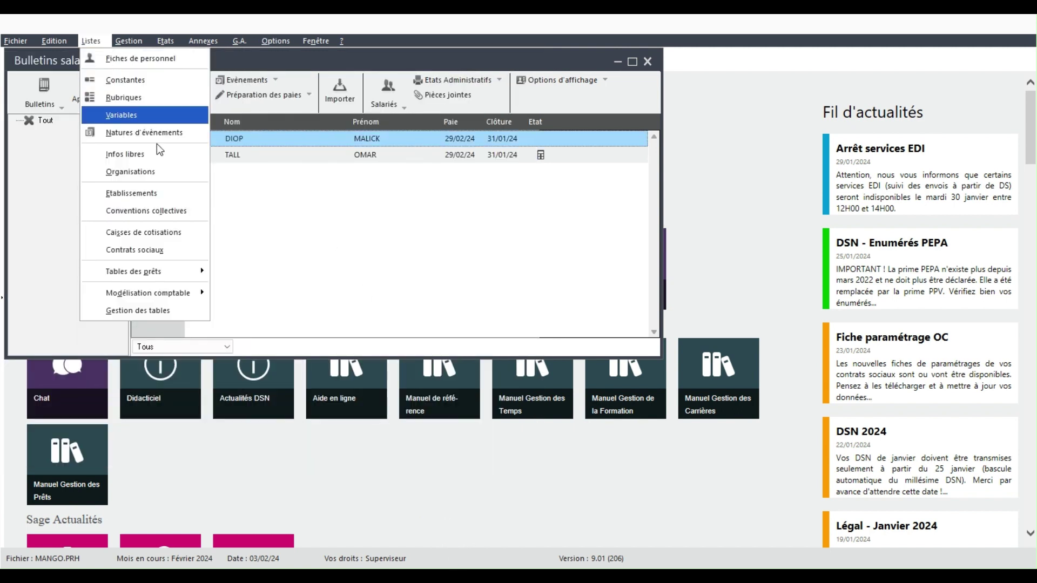
click(168, 100)
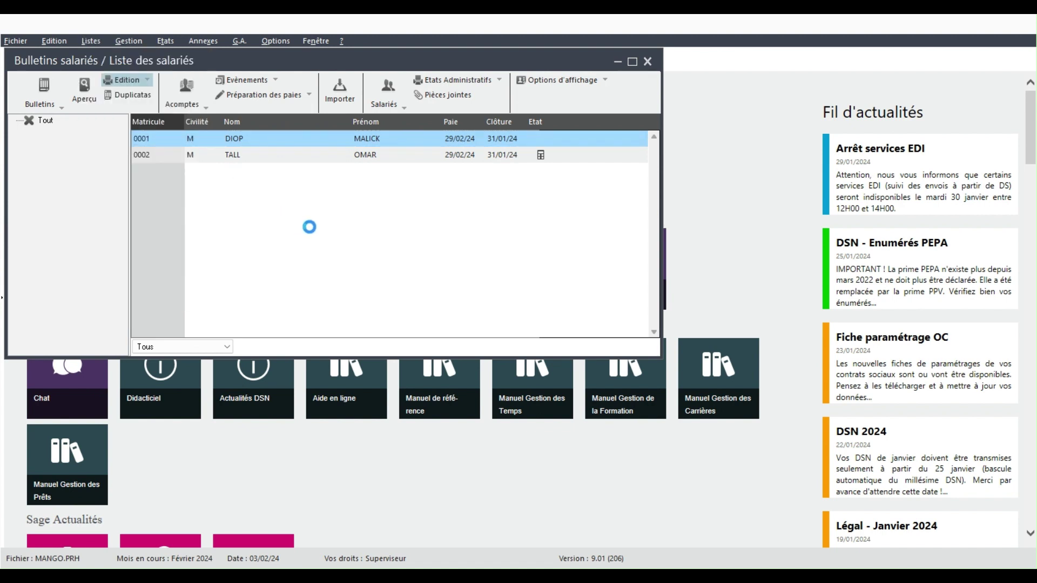
scroll(320, 293, down, 4)
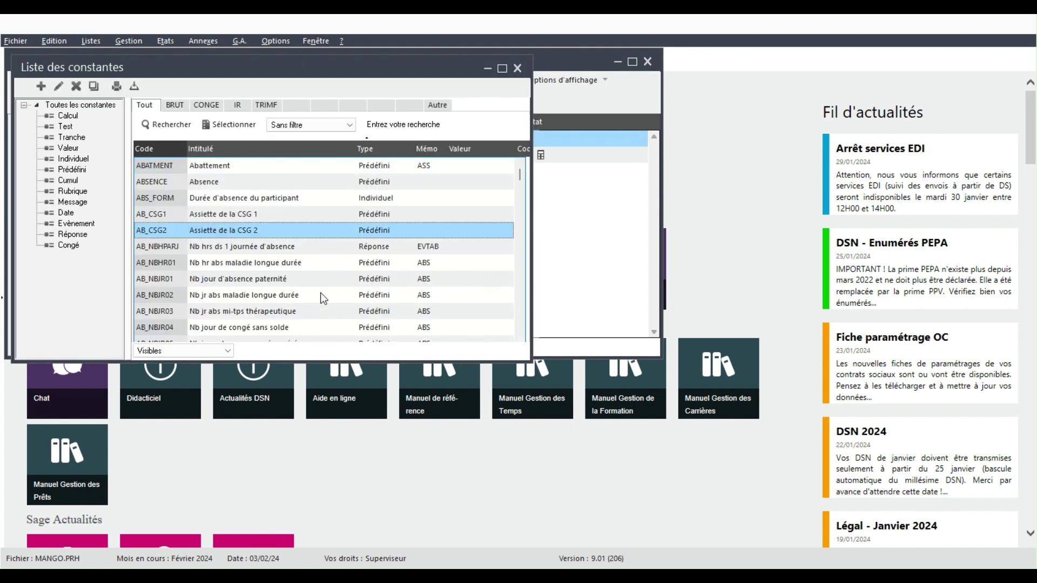
click(505, 153)
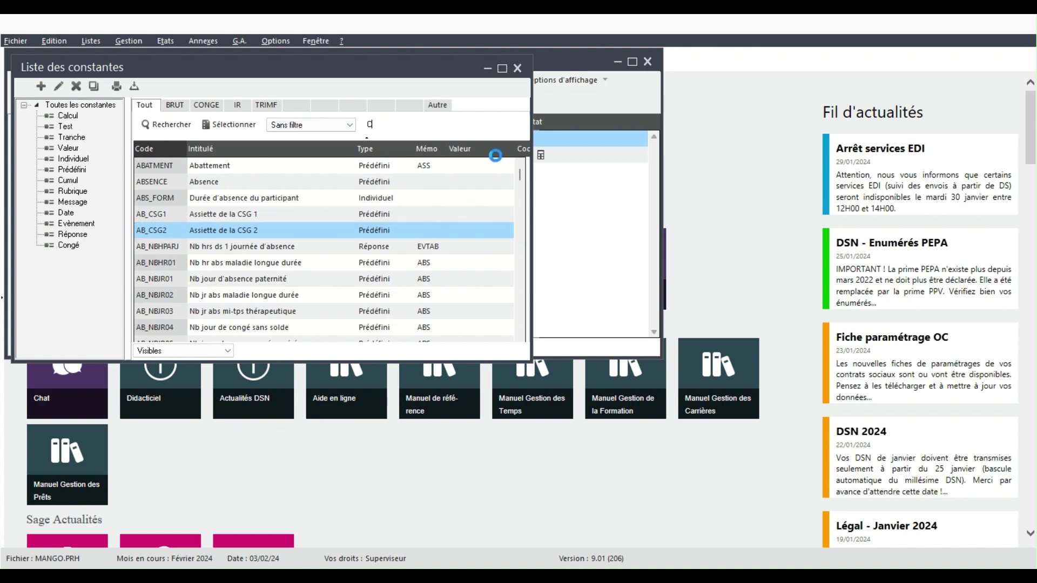
text(CUMU)
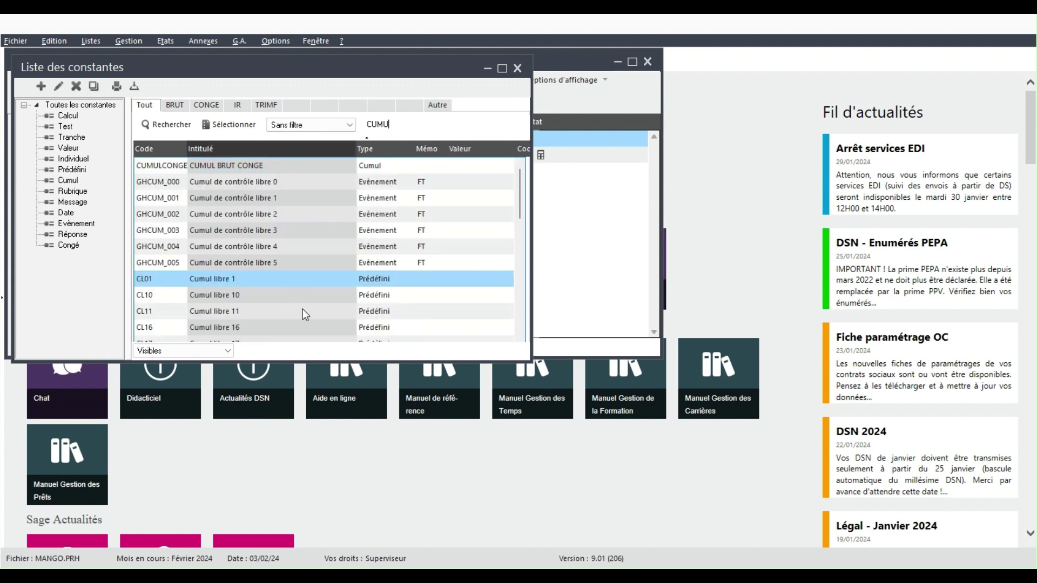
Step: Find the predefined constant CL01 among the matching constants and open it for editing
scroll(311, 223, up, 2)
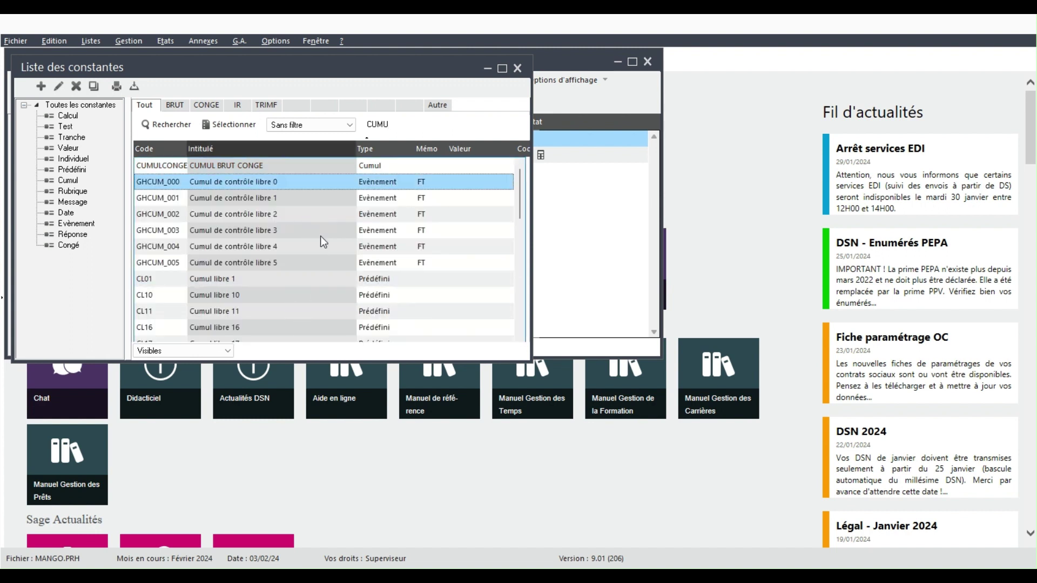
scroll(271, 339, down, 2)
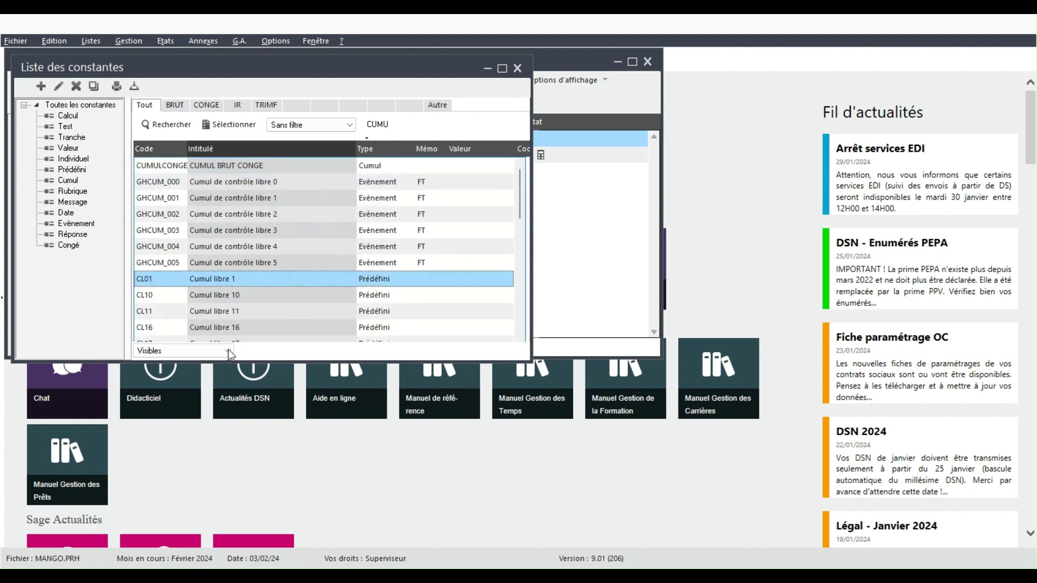
scroll(356, 350, down, 2)
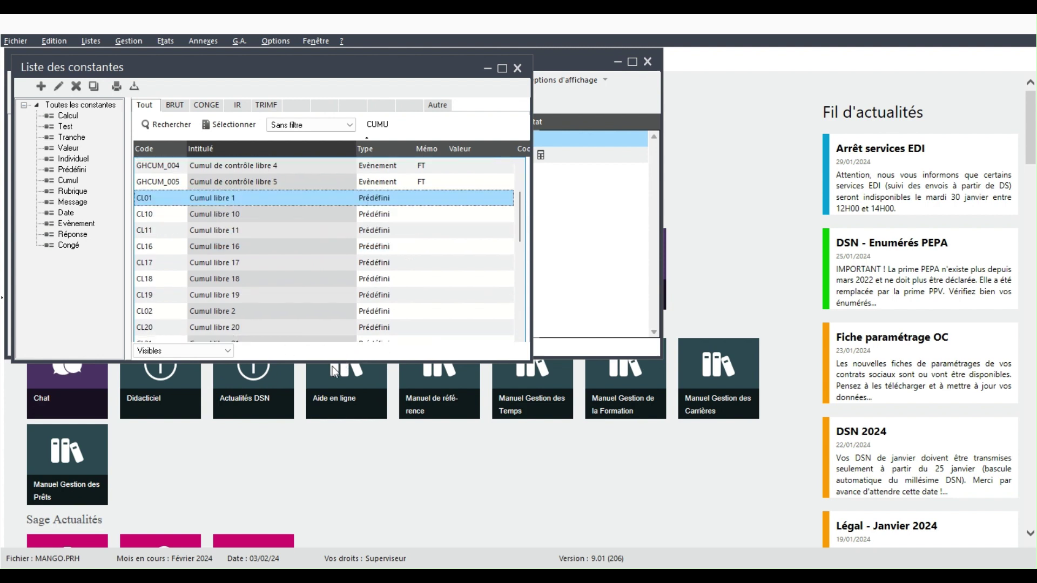
scroll(317, 324, down, 5)
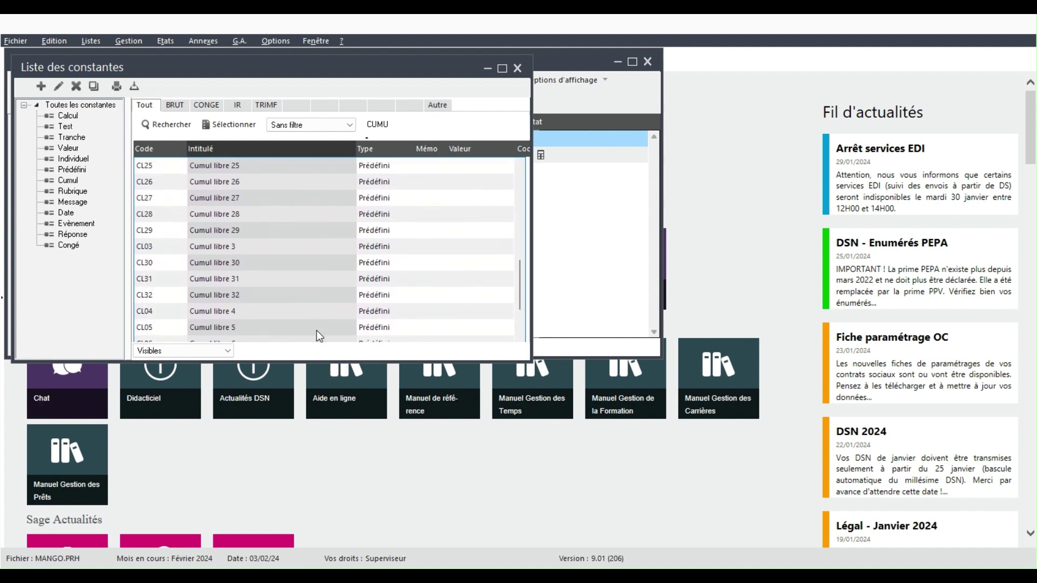
scroll(316, 336, up, 7)
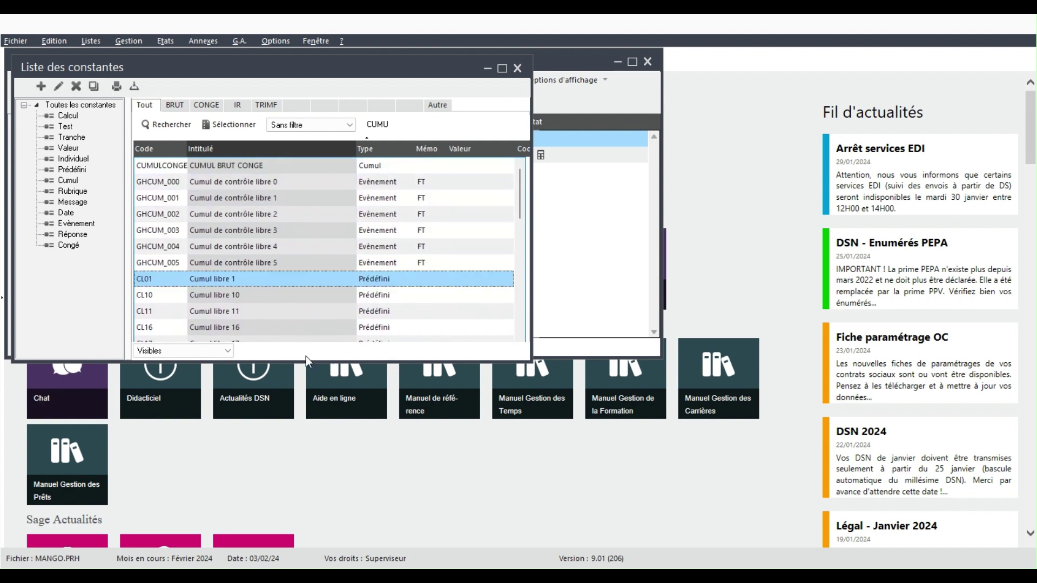
key(Return)
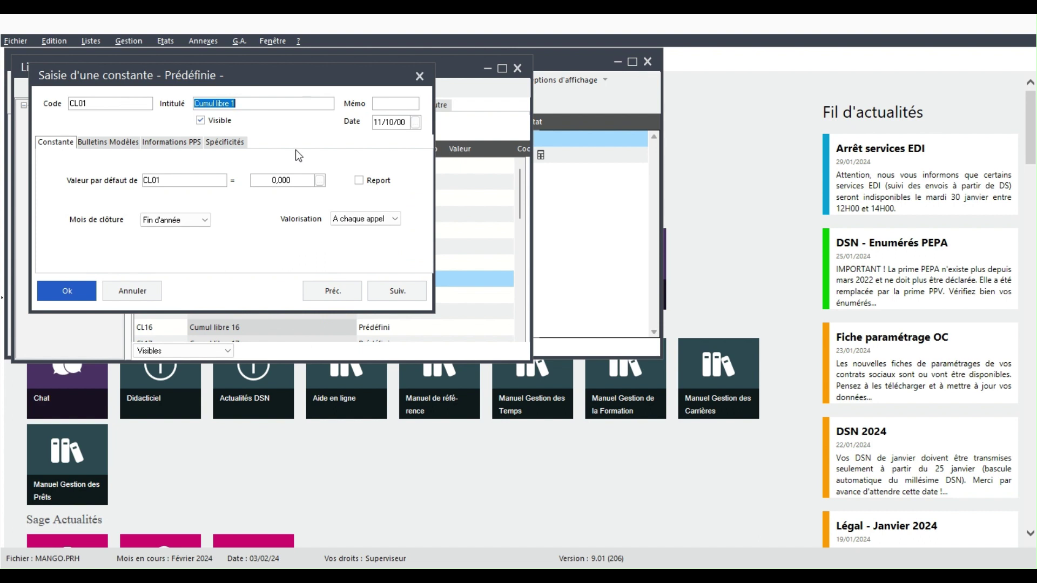
Step: Change the title of constant CL01 to "congé à payer?(si oui 1)"
text(p)
key(BackSpace)
text(congé à payer?(si ou)
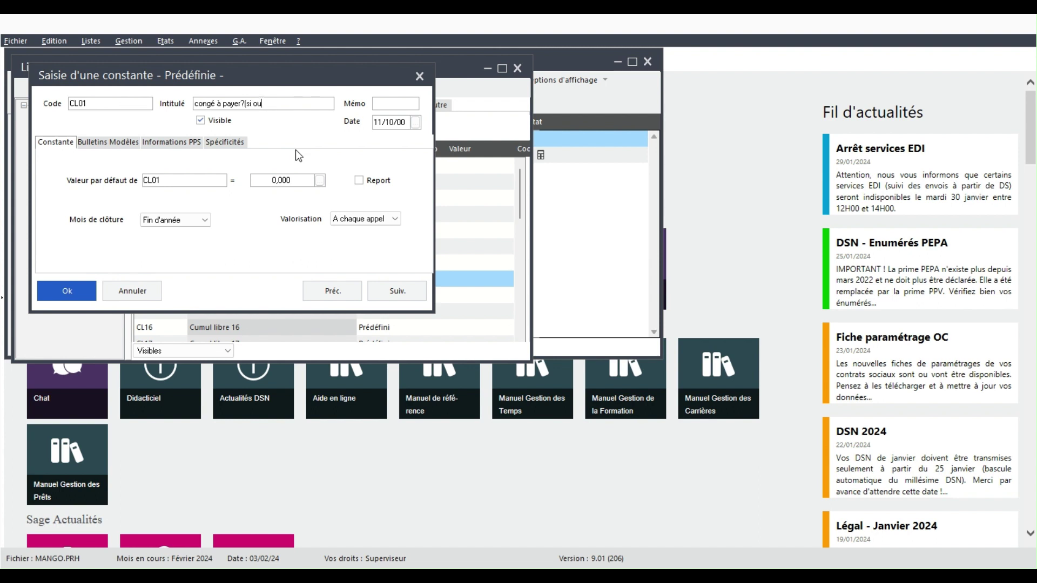
text(i )
text(repo)
text(nd)
text(ez)
key(BackSpace)
key(BackSpace)
key(BackSpace)
key(BackSpace)
key(BackSpace)
key(BackSpace)
key(BackSpace)
text(1))
Step: Set the memo of CL01 to conge and save the constant
key(Tab)
text(co)
text(ge)
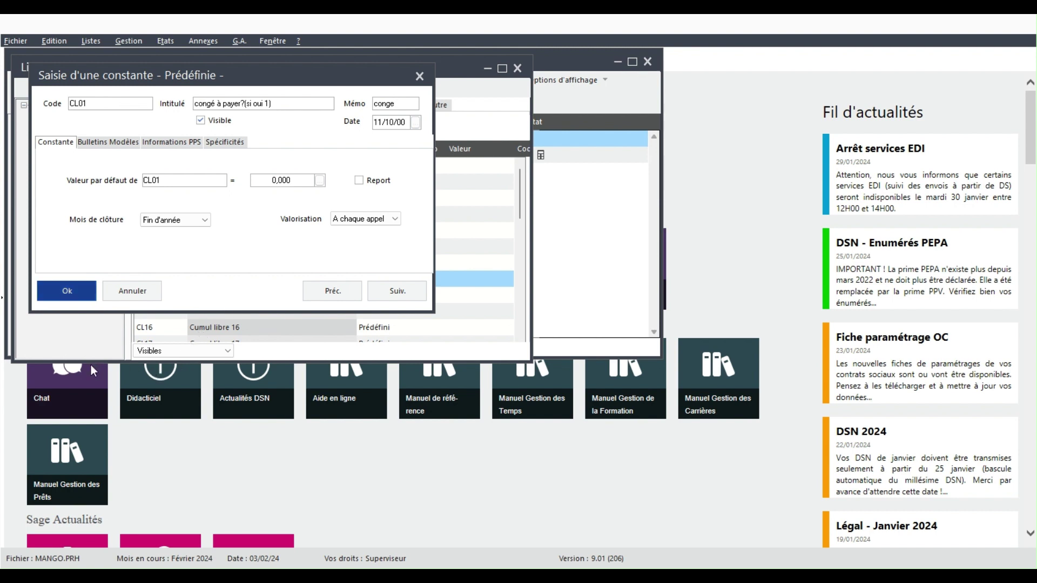
key(Return)
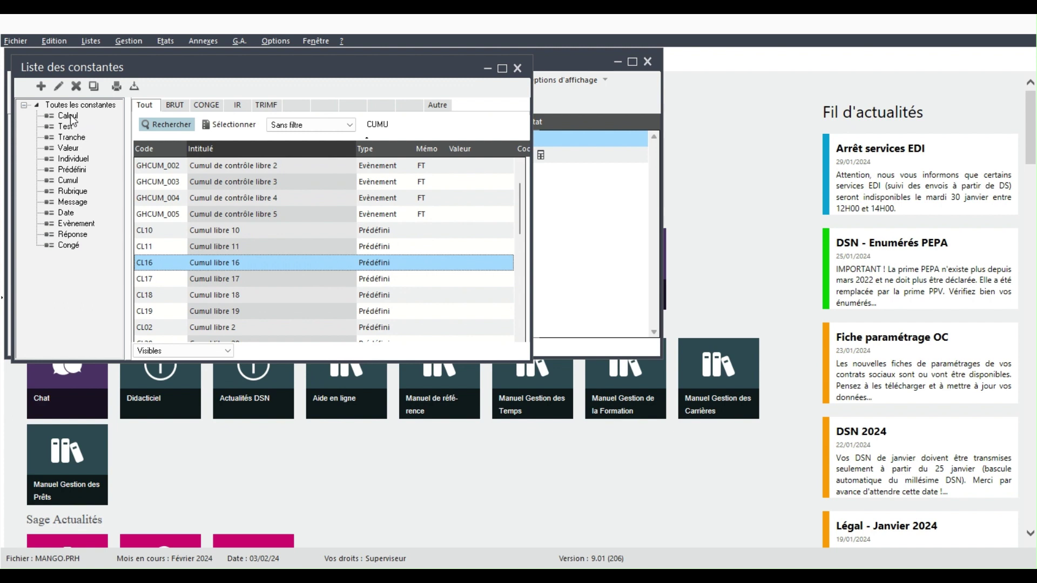
Step: Start a new constant of type Test
click(41, 86)
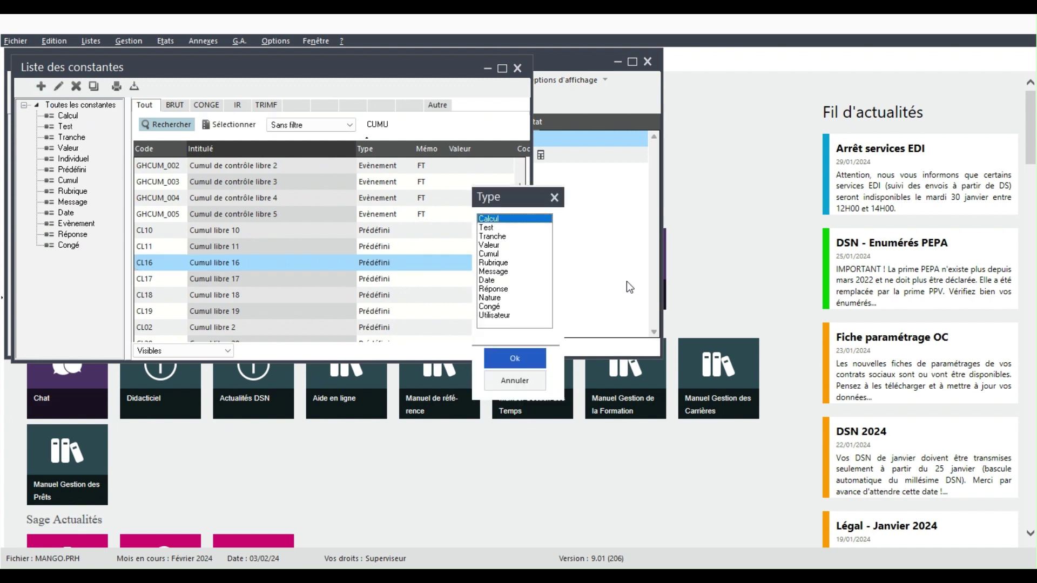
key(Down)
key(Down)
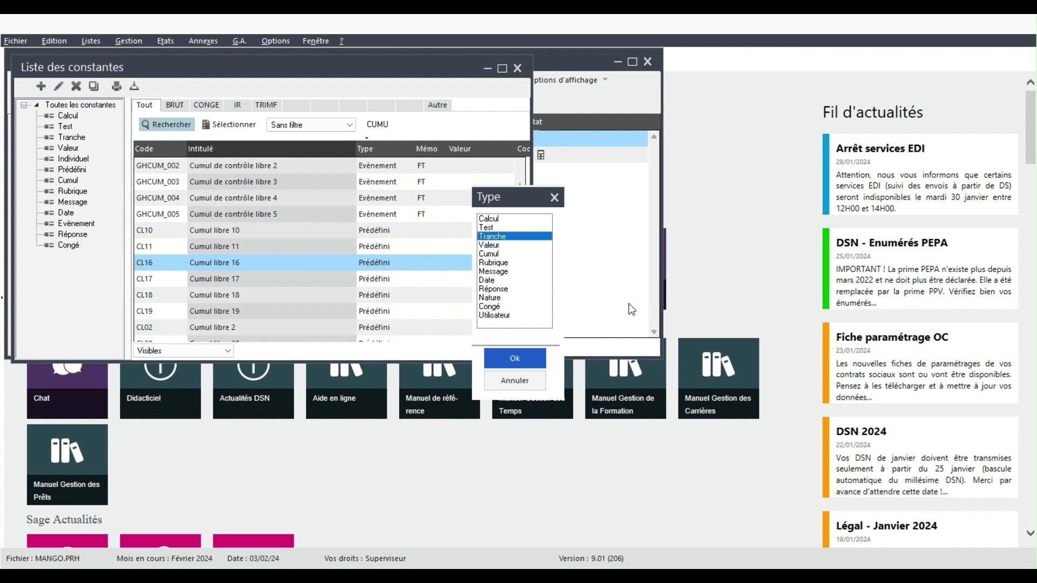
key(Up)
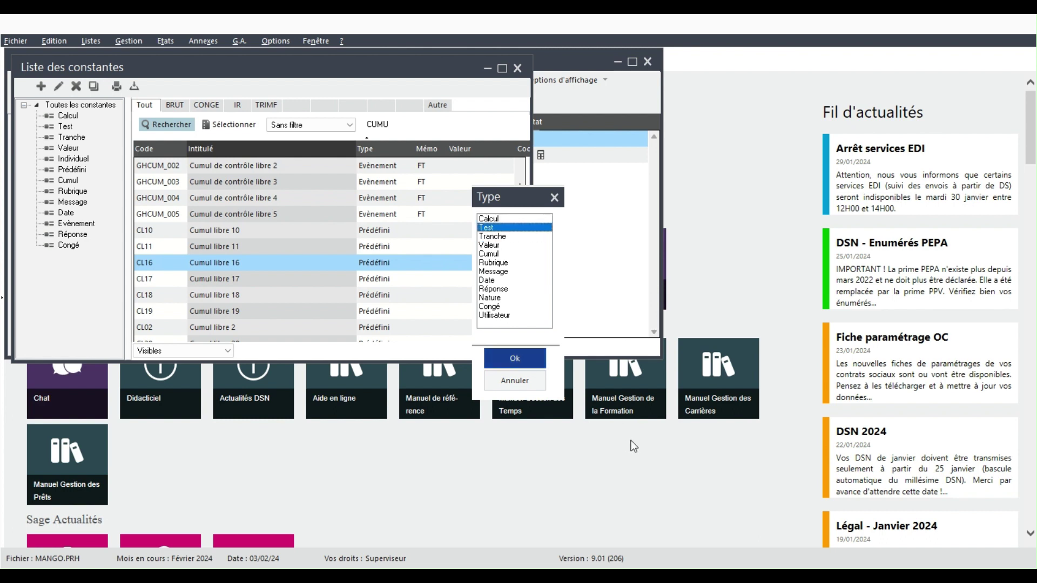
key(Return)
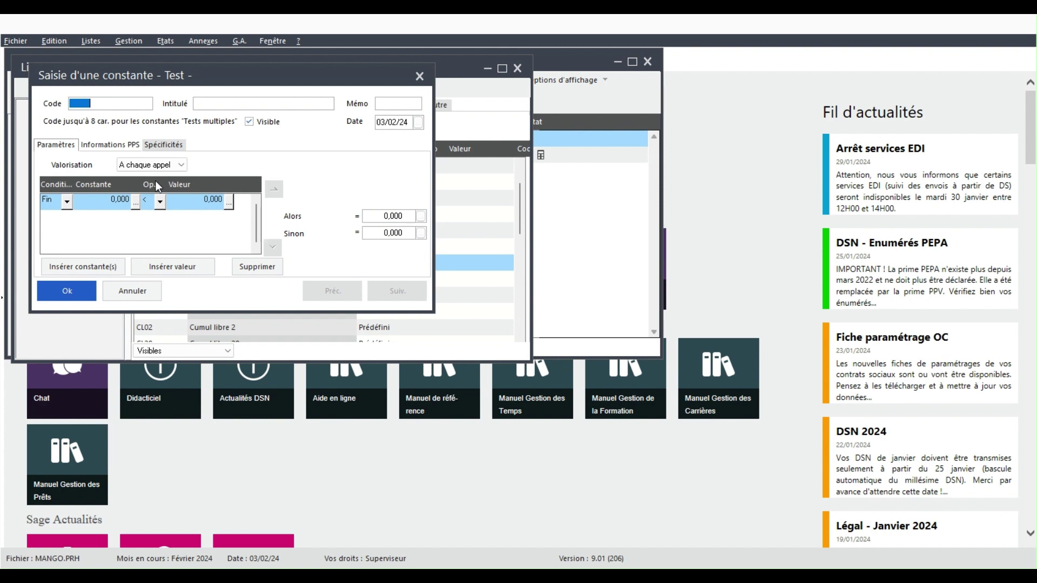
Step: Give the test constant the code PAIECONGE, the title PAIEMENT CONGE and the memo CONGE
text(p)
key(BackSpace)
text(PAIECONGE)
key(Tab)
text(PA)
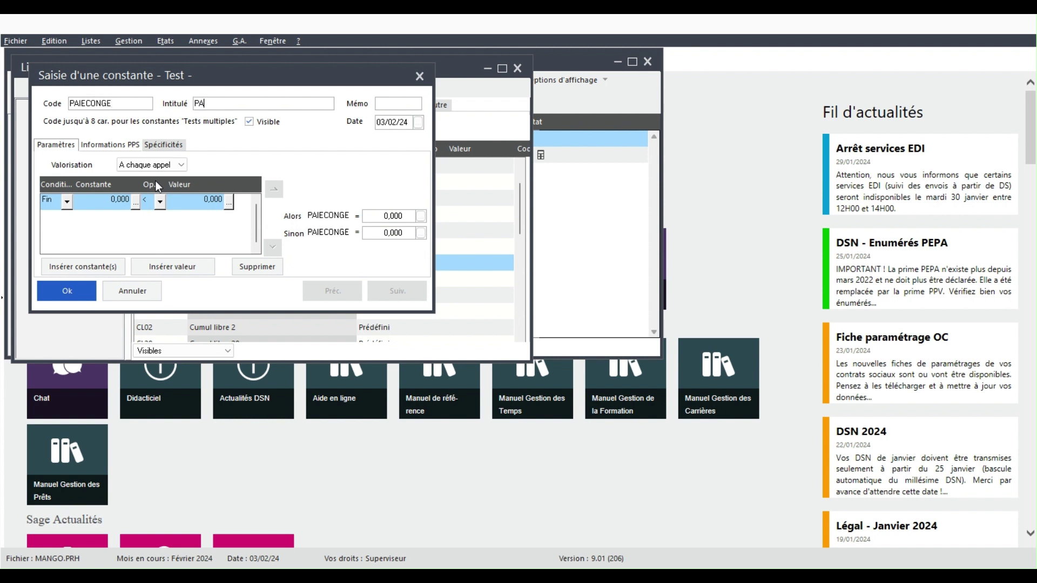
text(IEMENT CONGE)
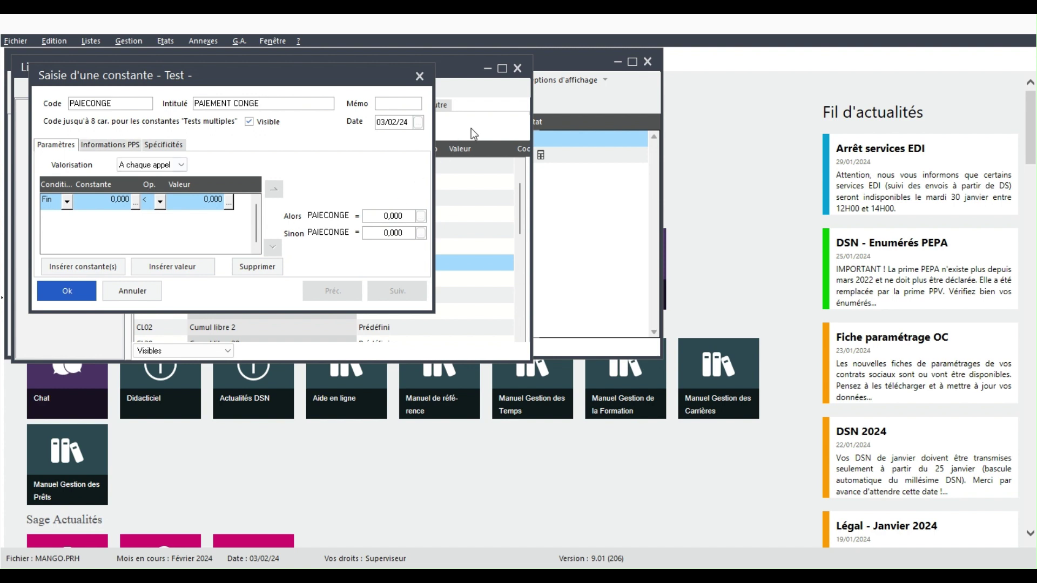
key(Tab)
text(CONGE)
Step: Set the test condition to compare constant CL01 with the value 1
click(117, 246)
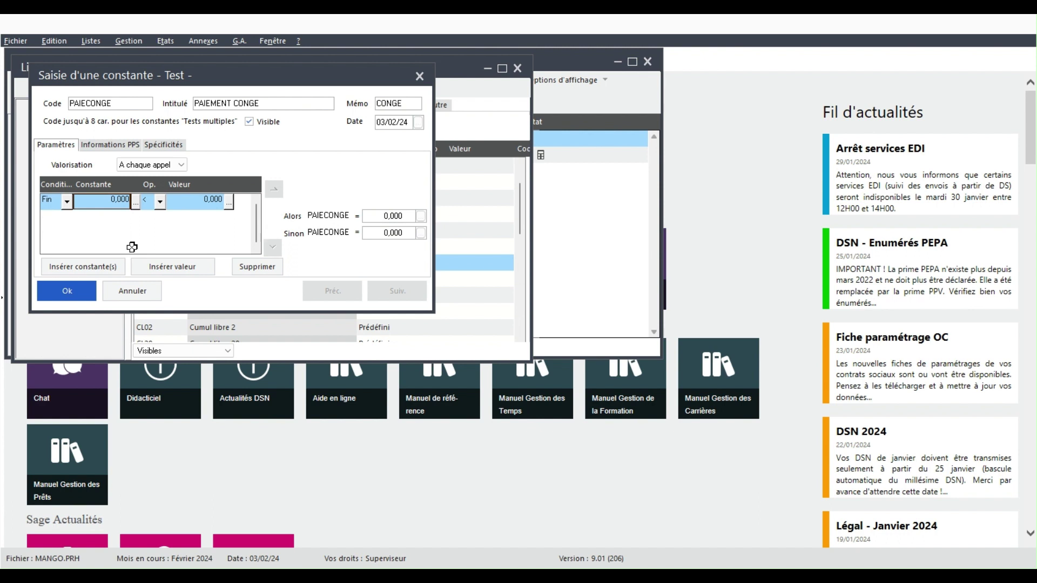
text(CL01)
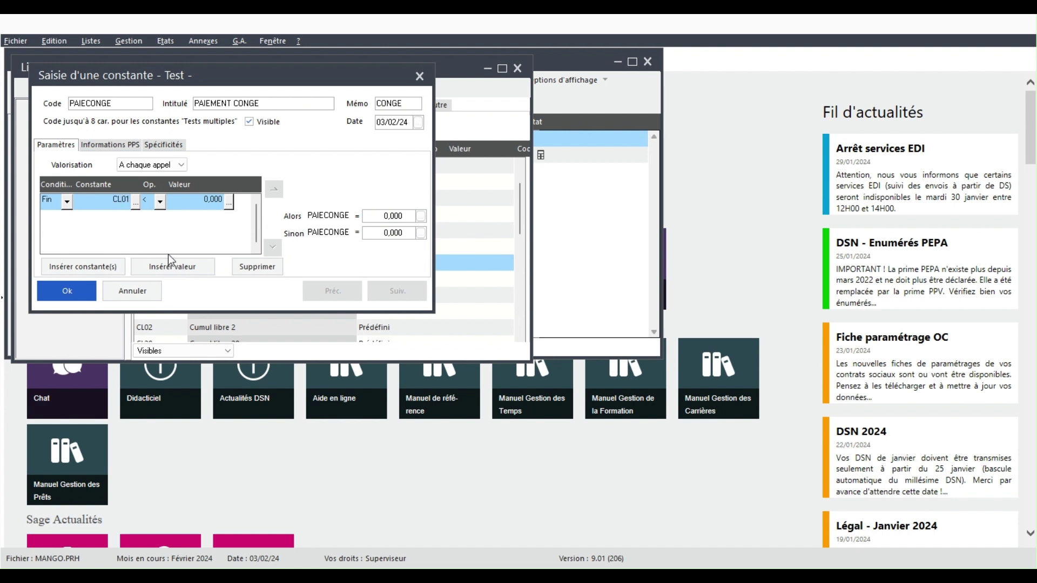
key(Return)
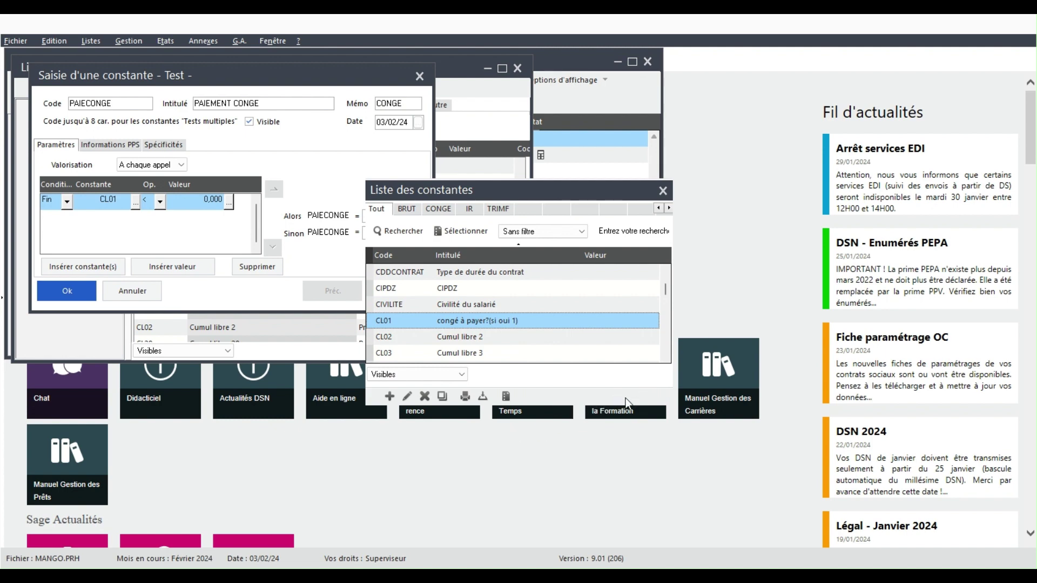
key(Return)
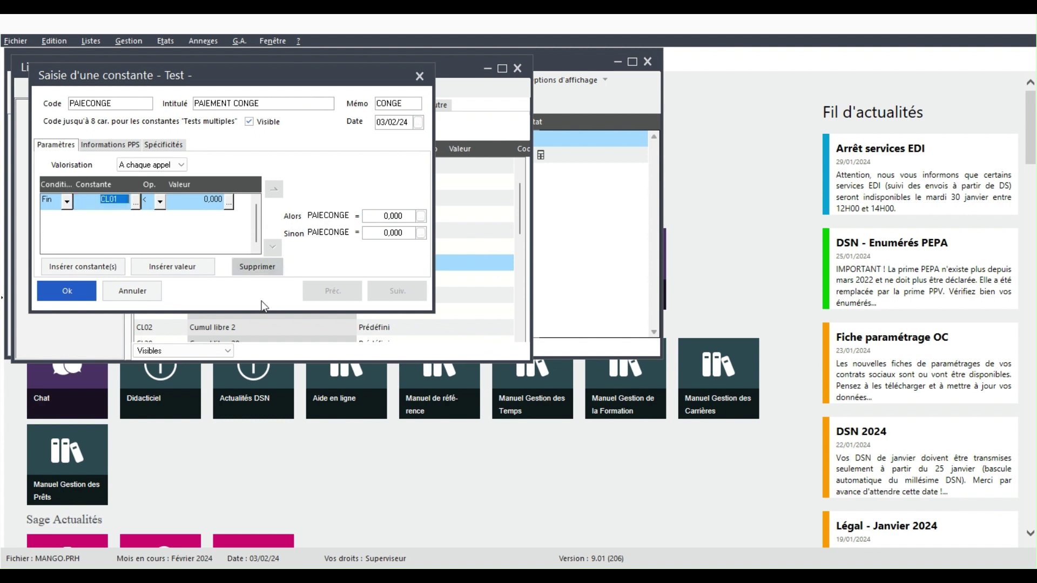
key(Tab)
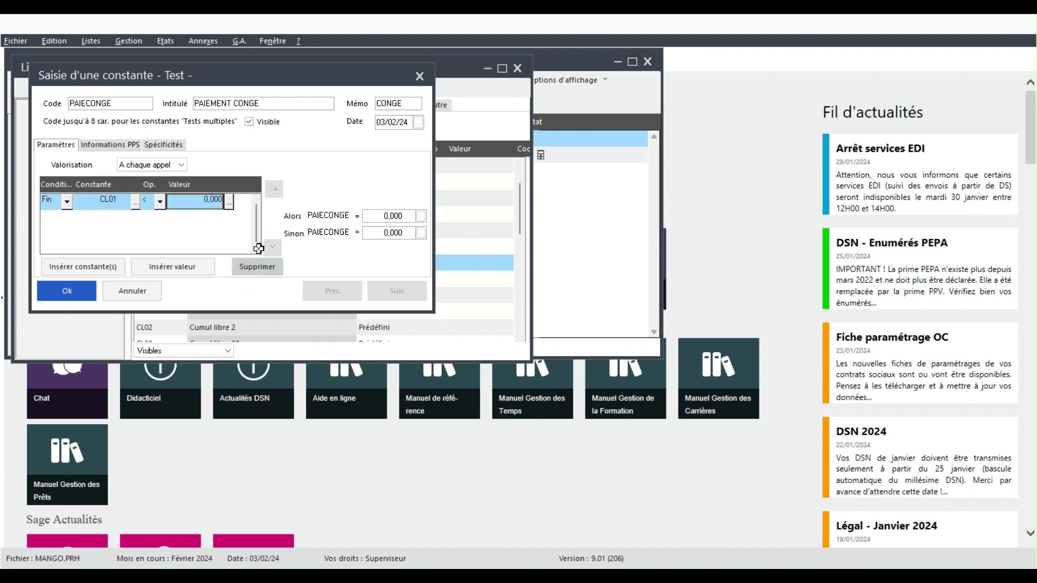
text(1)
key(Tab)
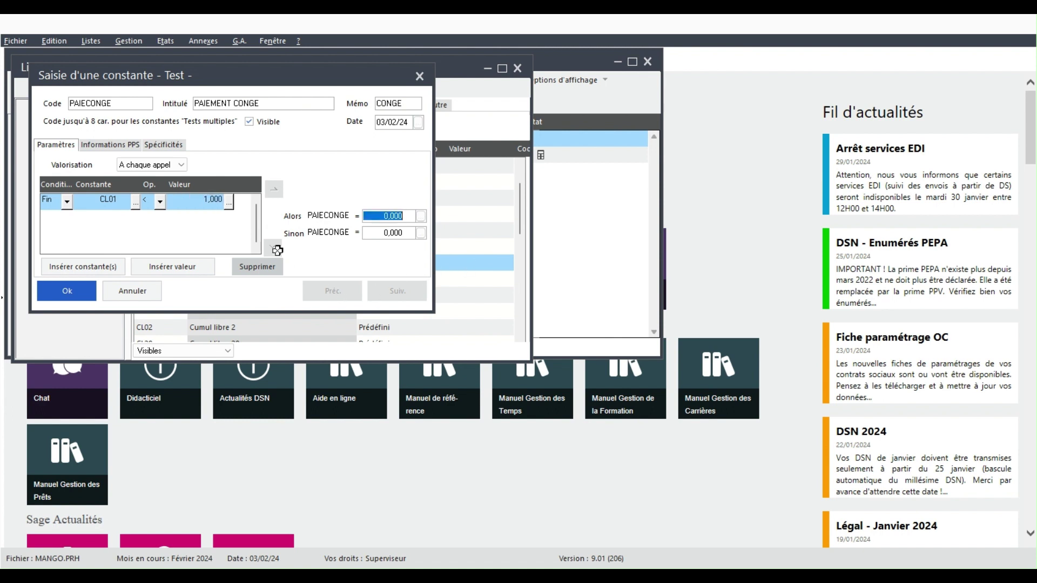
Step: Change the operator of the CL01 condition to =
click(161, 202)
key(Down)
key(Down)
key(Down)
key(Down)
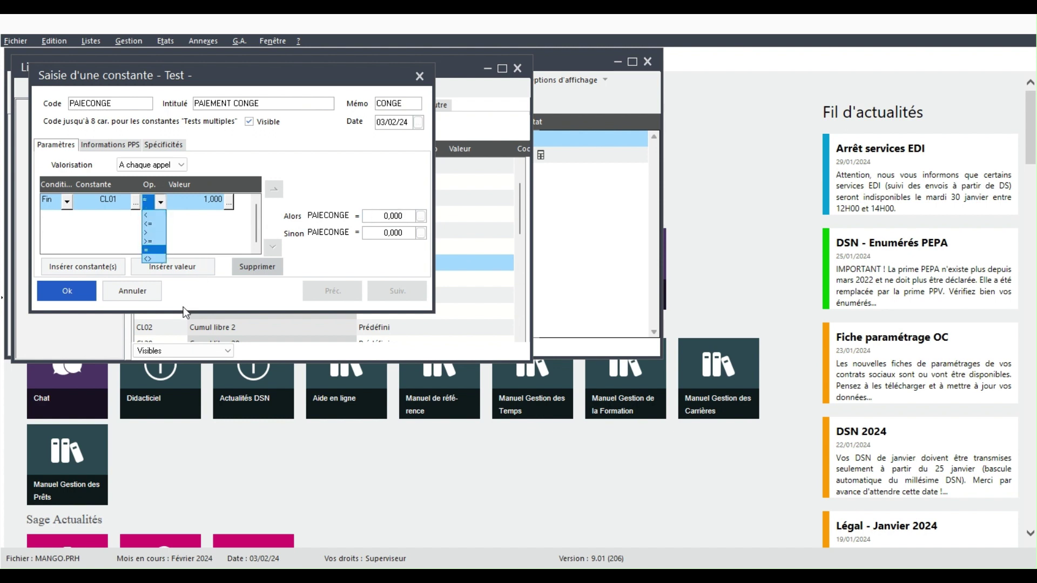
key(Return)
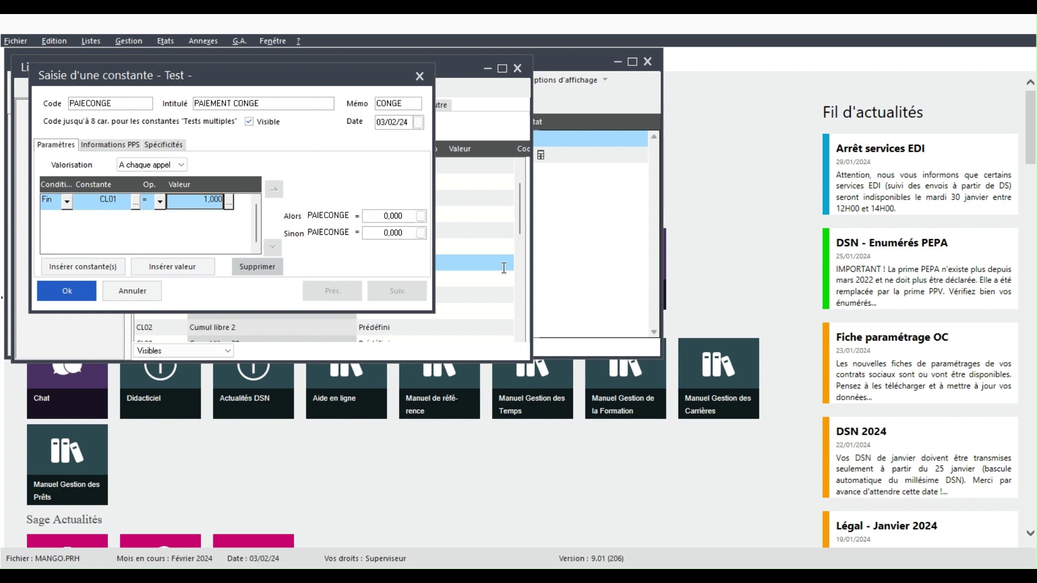
Step: Make the test return MTCONGE when the CL01 condition is met, and save the PAIECONGE constant
text(M)
key(Escape)
key(Tab)
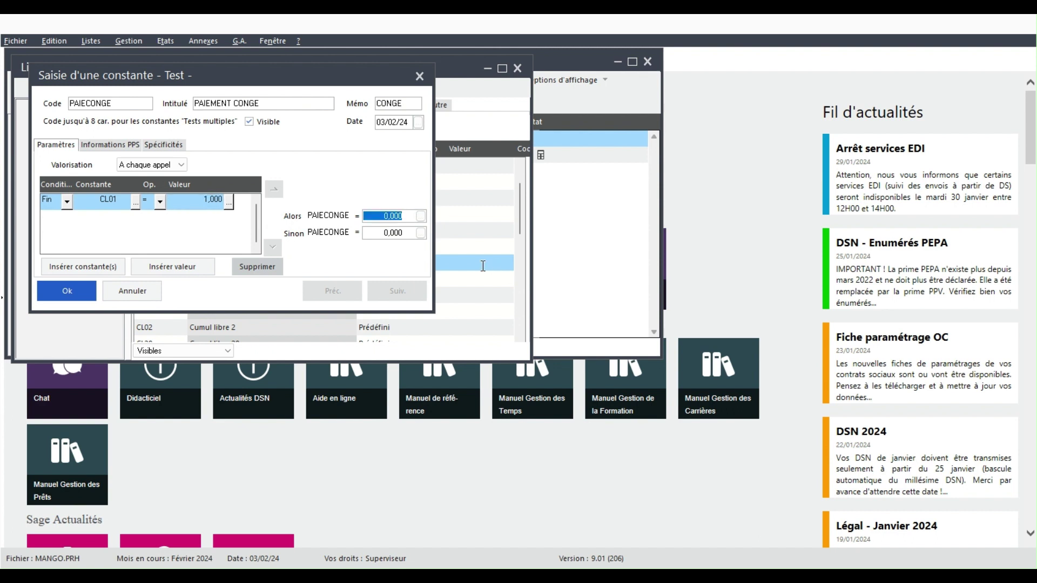
text(MT)
key(Tab)
key(Tab)
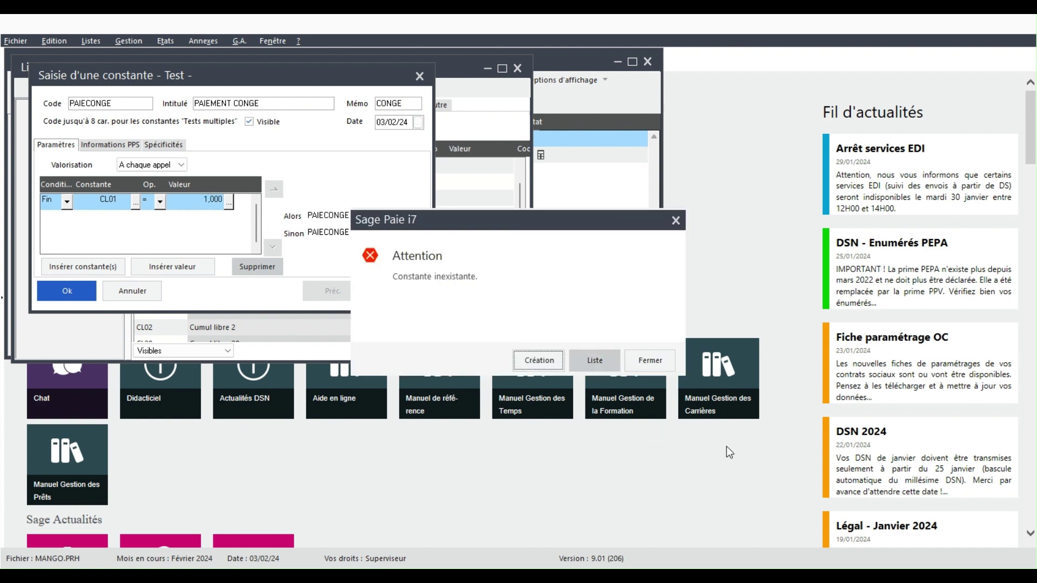
key(Return)
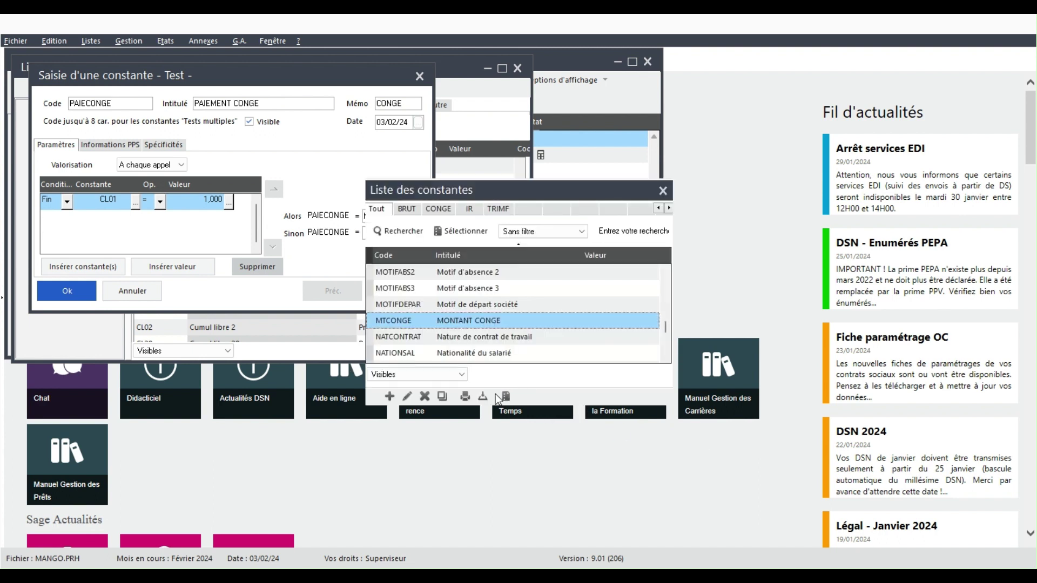
click(509, 397)
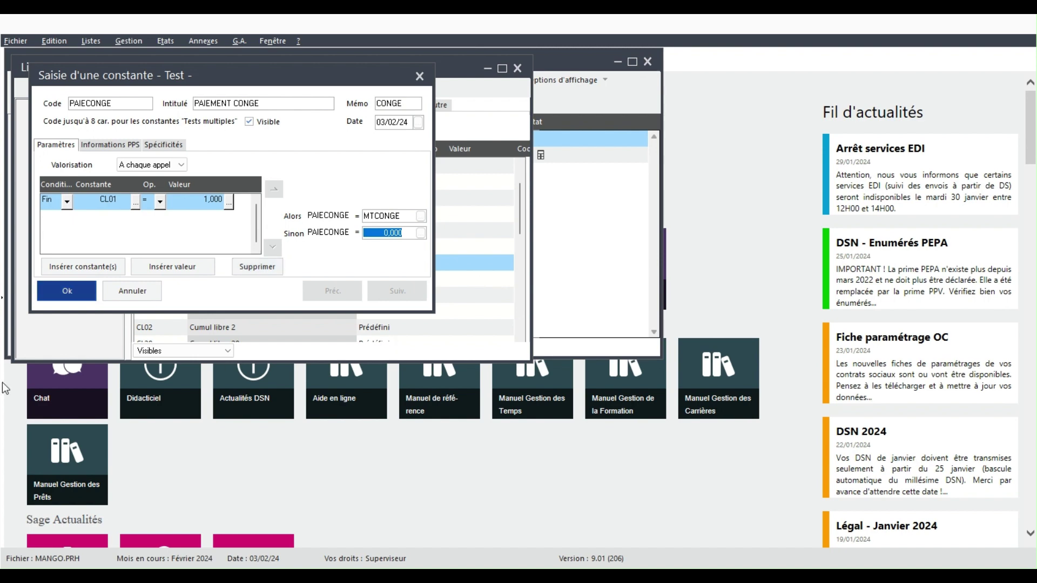
click(67, 291)
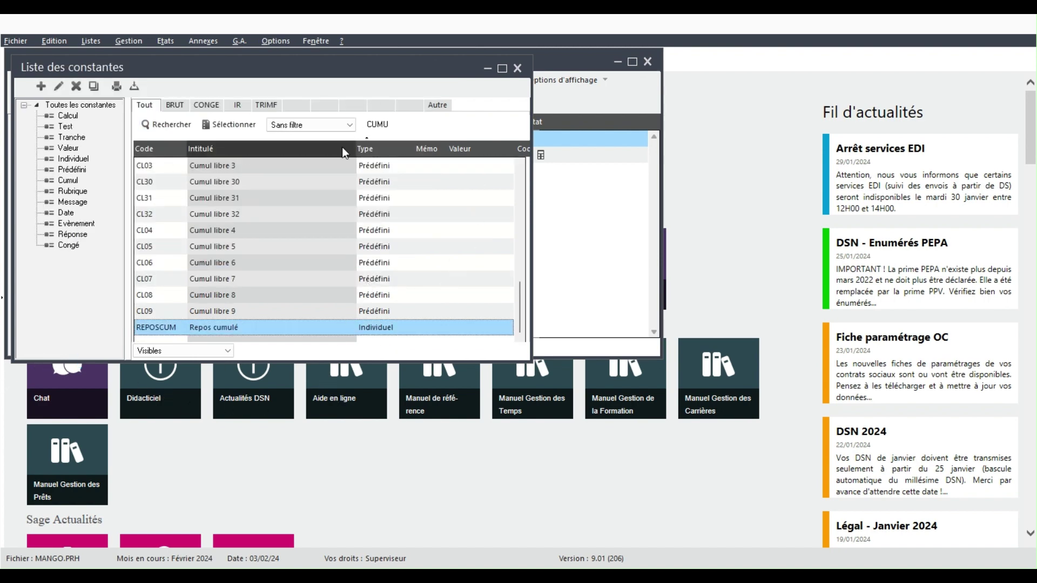
Step: Close the constants list and the employee payslip list, and open the list of rubriques
click(649, 80)
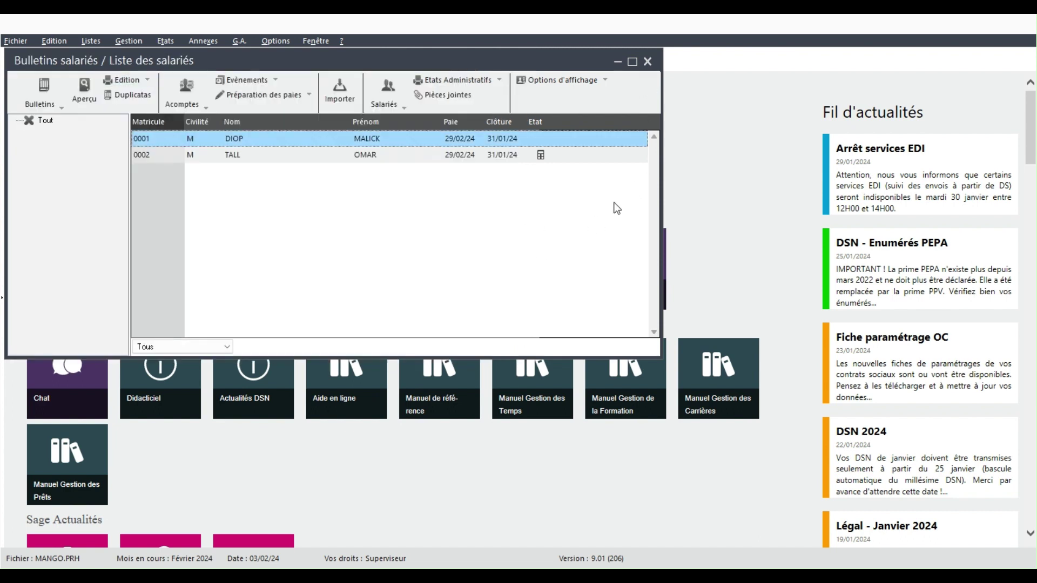
key(Down)
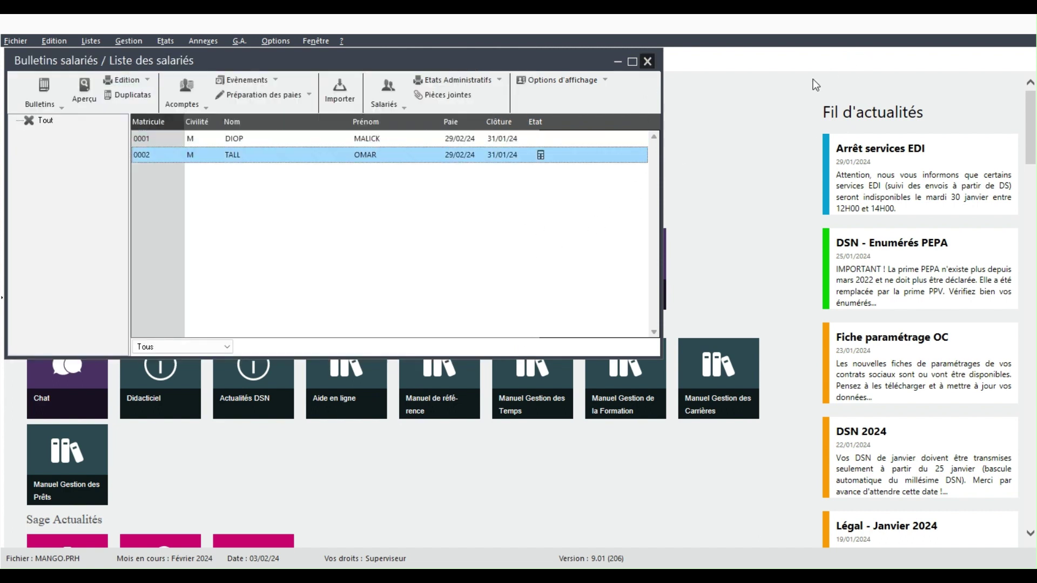
click(647, 61)
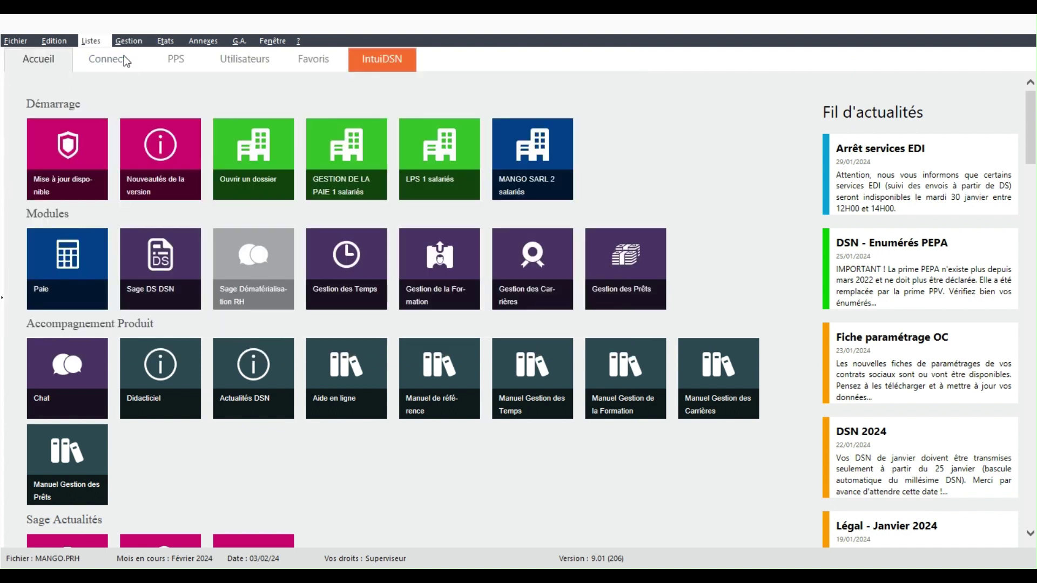
click(91, 42)
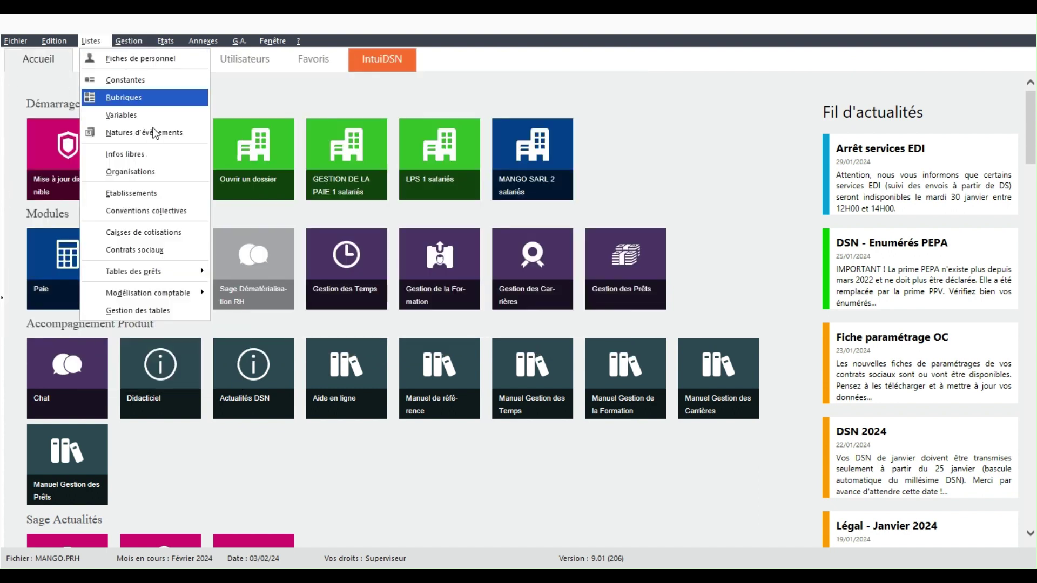
click(146, 99)
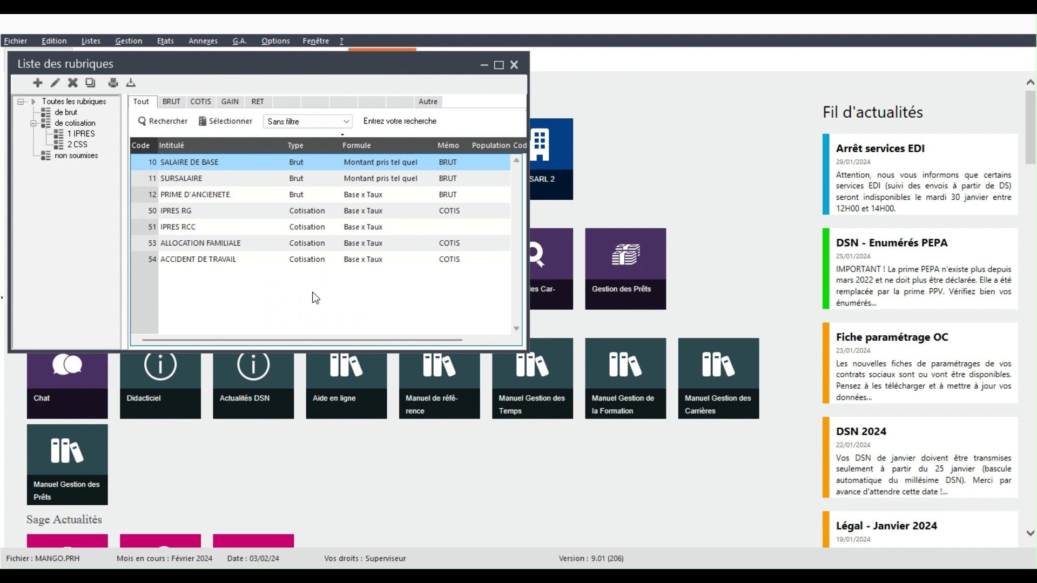
click(261, 332)
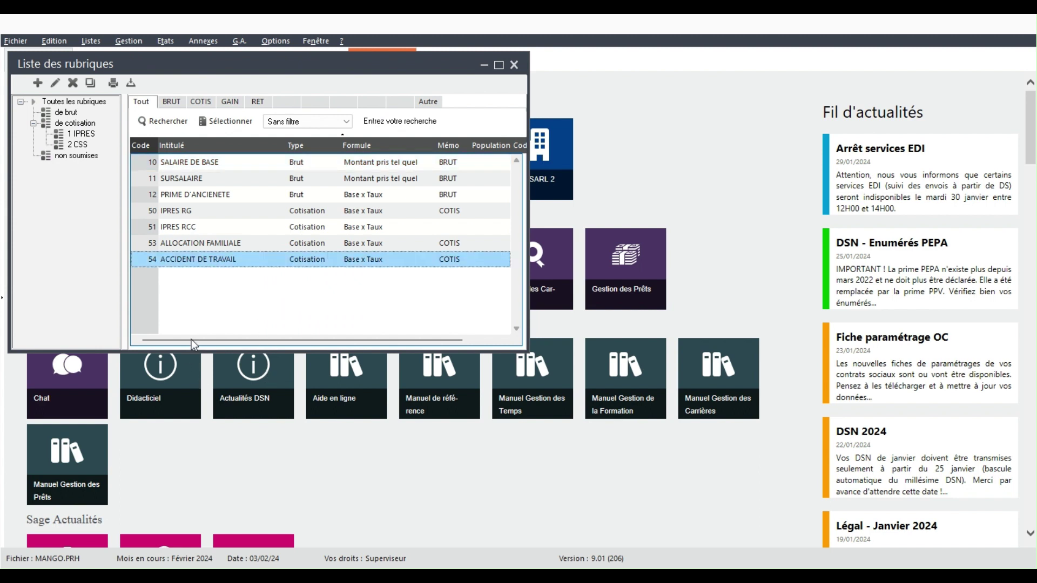
scroll(234, 241, up, 4)
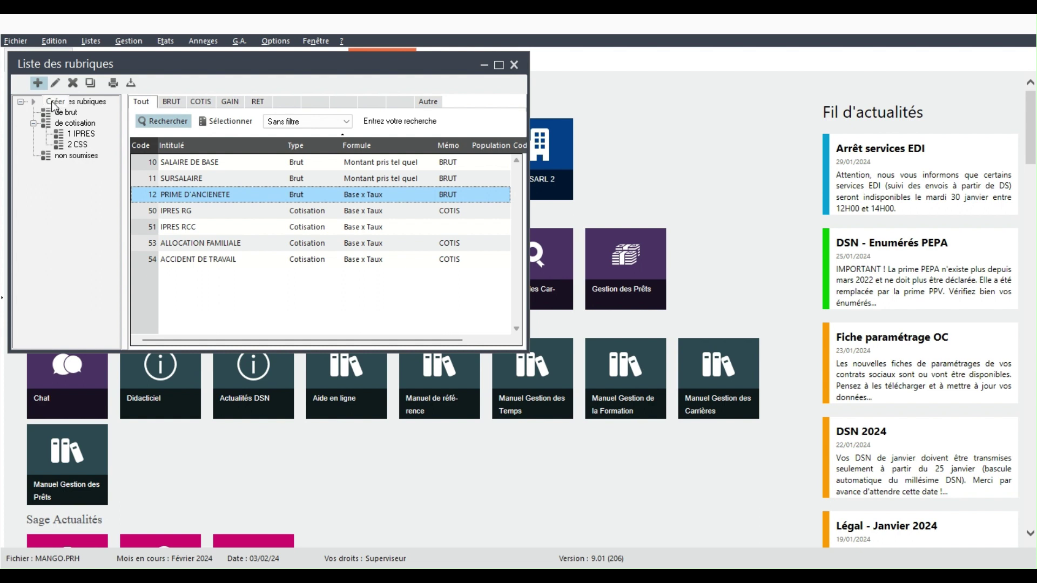
Step: Create a new Brut rubrique with code 20, memo BRUT and label ALLOCATION CONGE
click(38, 82)
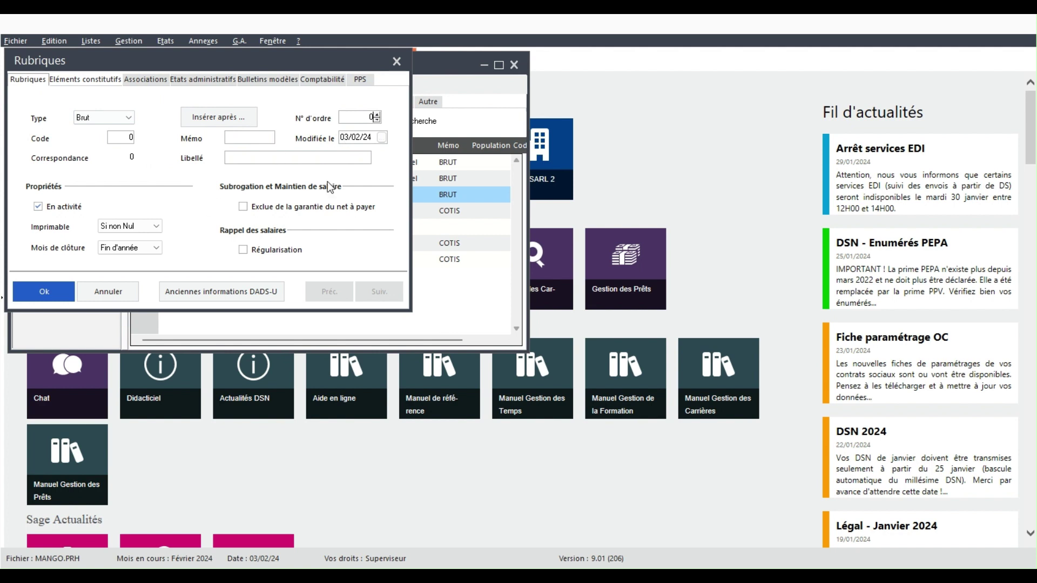
key(Tab)
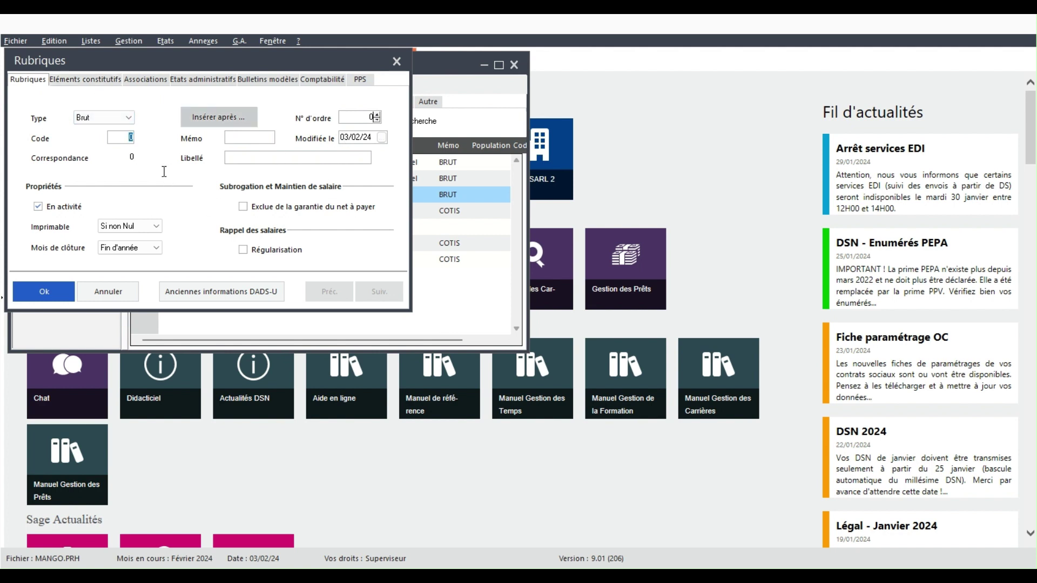
text(20)
key(Tab)
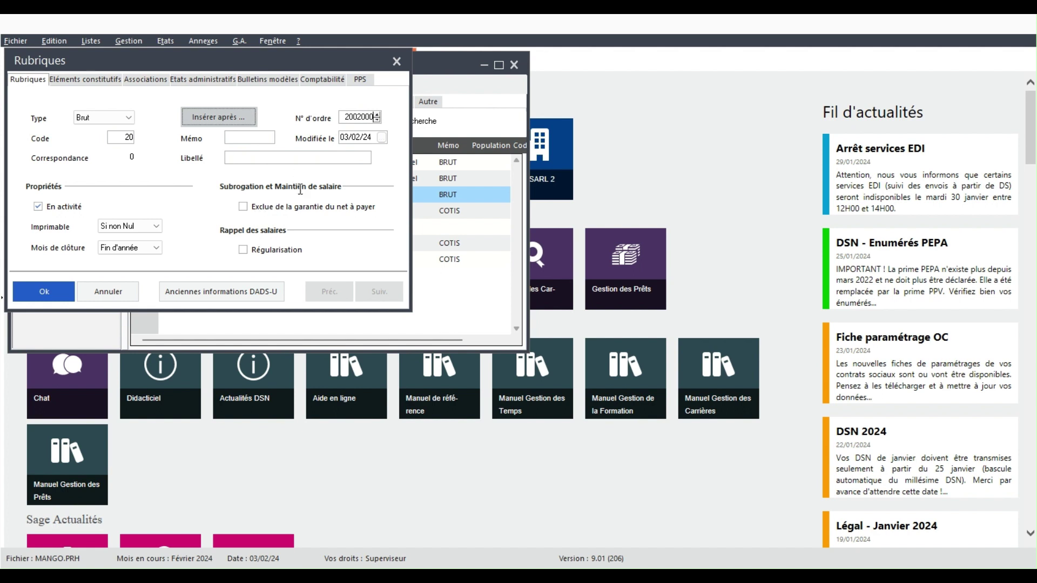
key(Tab)
text(BR)
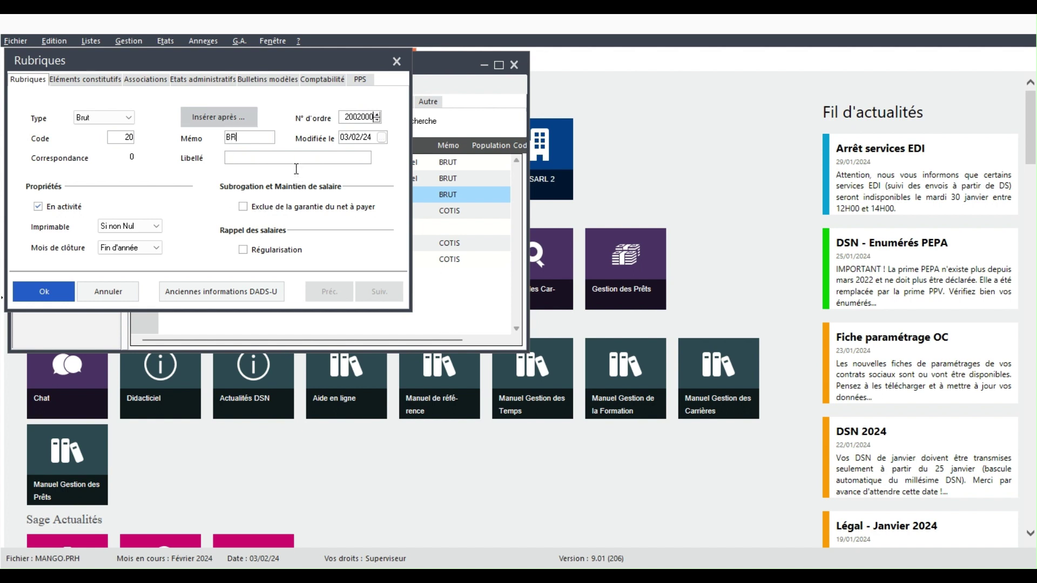
text(UT)
key(Tab)
text(C)
key(BackSpace)
text(ALLOCATION CONGE)
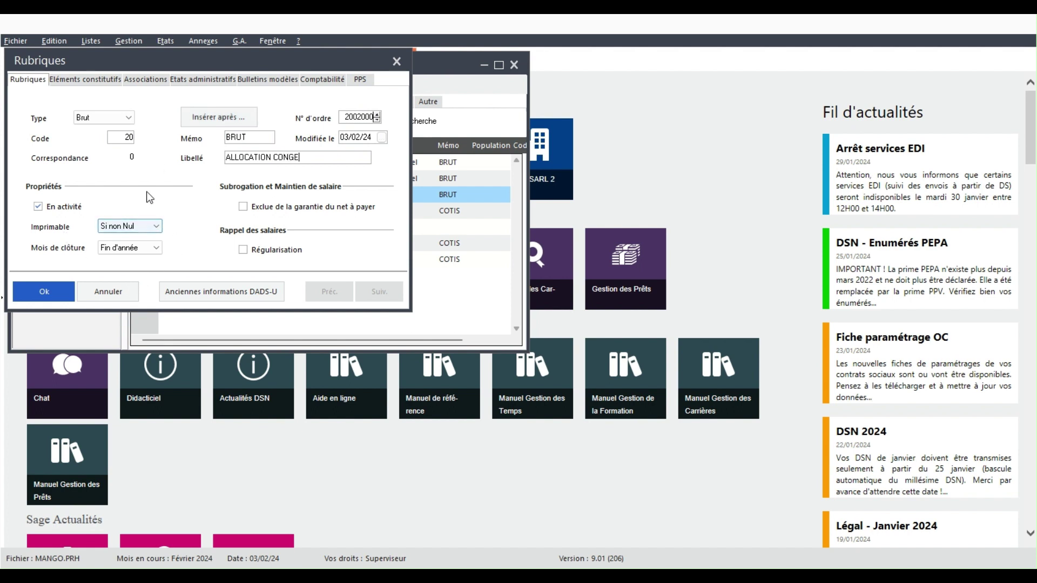
Step: Set the rubrique's formula to Montant pris tel quel and open the constants list for its employee amount
click(85, 79)
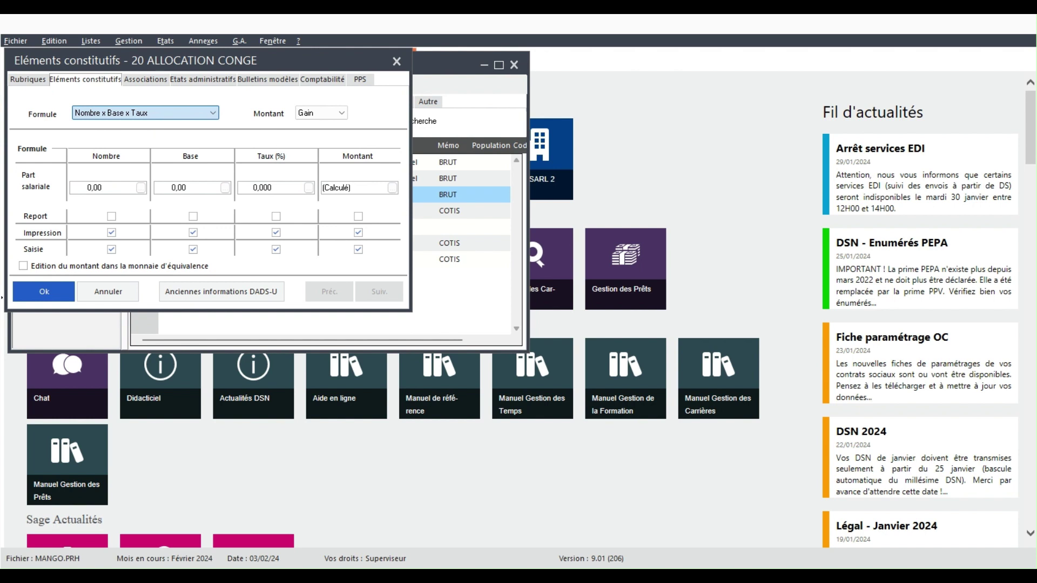
click(142, 248)
click(392, 187)
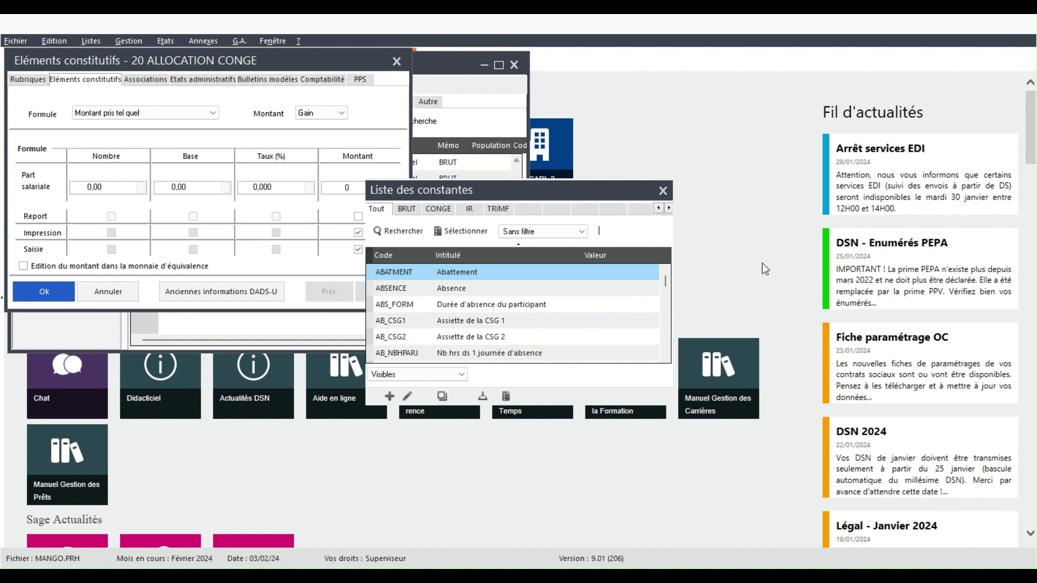
text(M)
key(BackSpace)
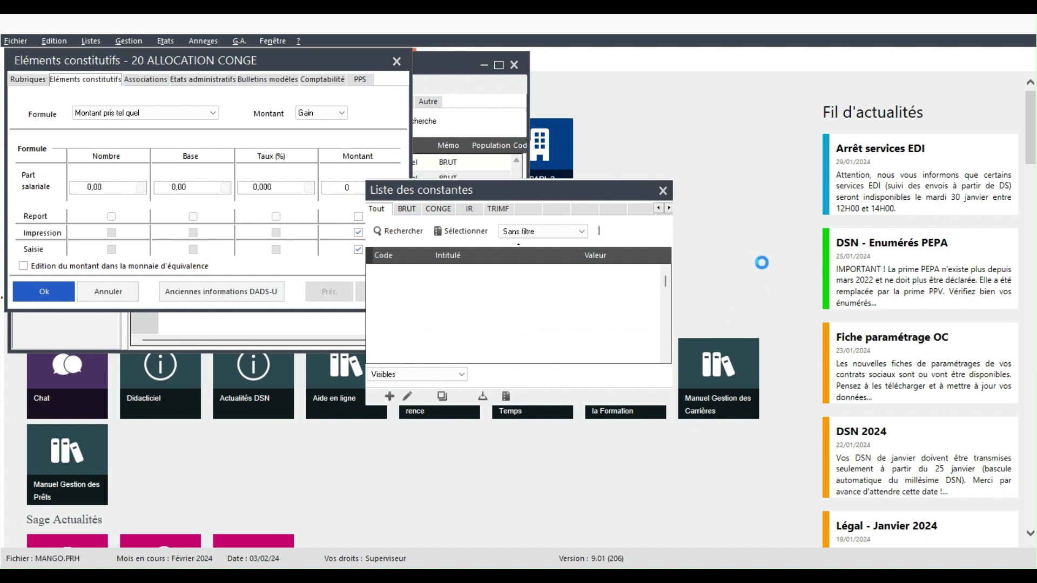
text(C)
key(BackSpace)
text(PAIC)
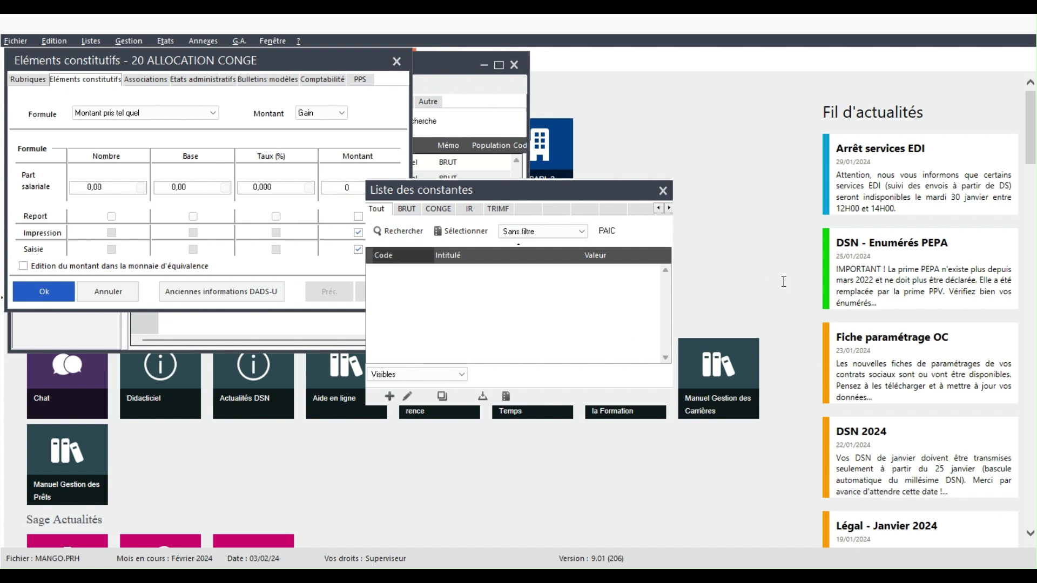
key(BackSpace)
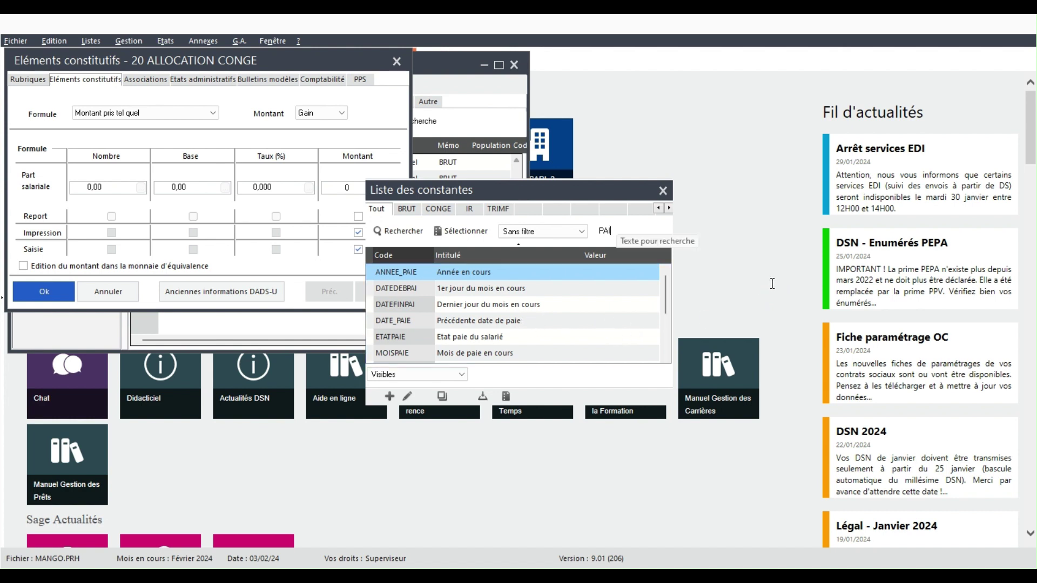
key(BackSpace)
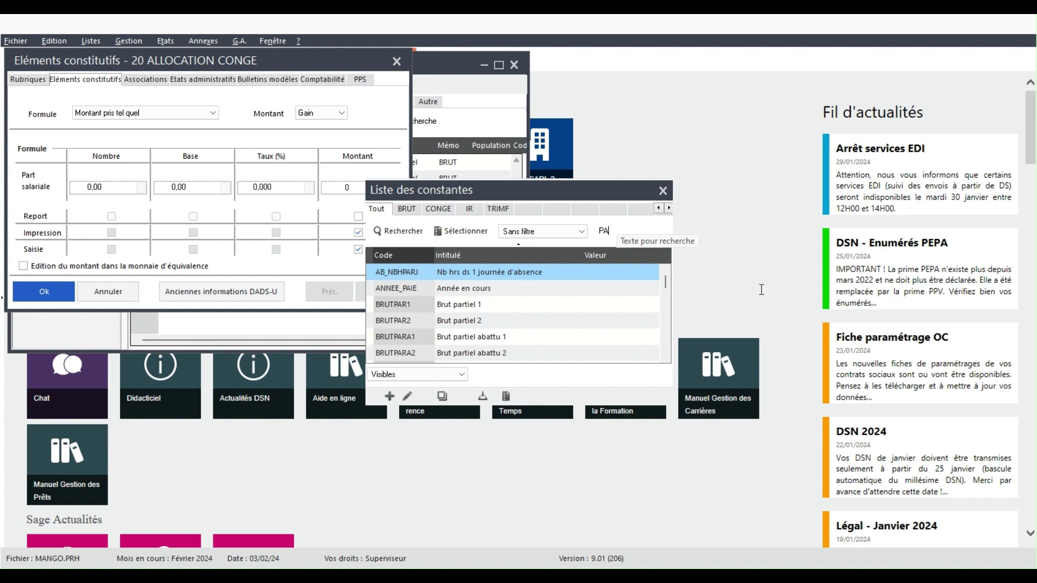
key(BackSpace)
key(BackSpace)
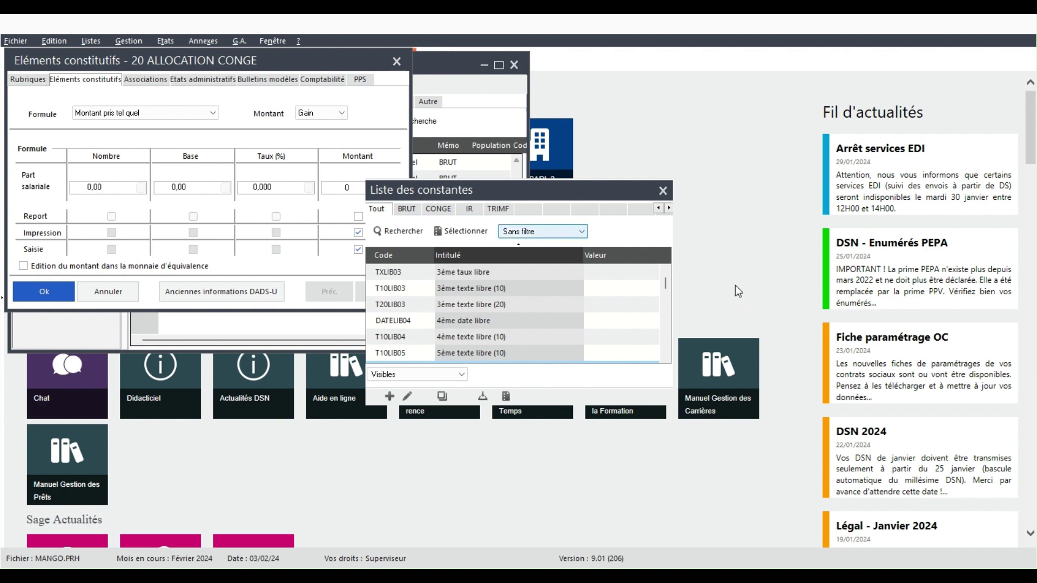
Step: Search the constants for PAIEMENT, assign PAIECONGE as the rubrique's amount and save the rubrique
text(PAIEMENT)
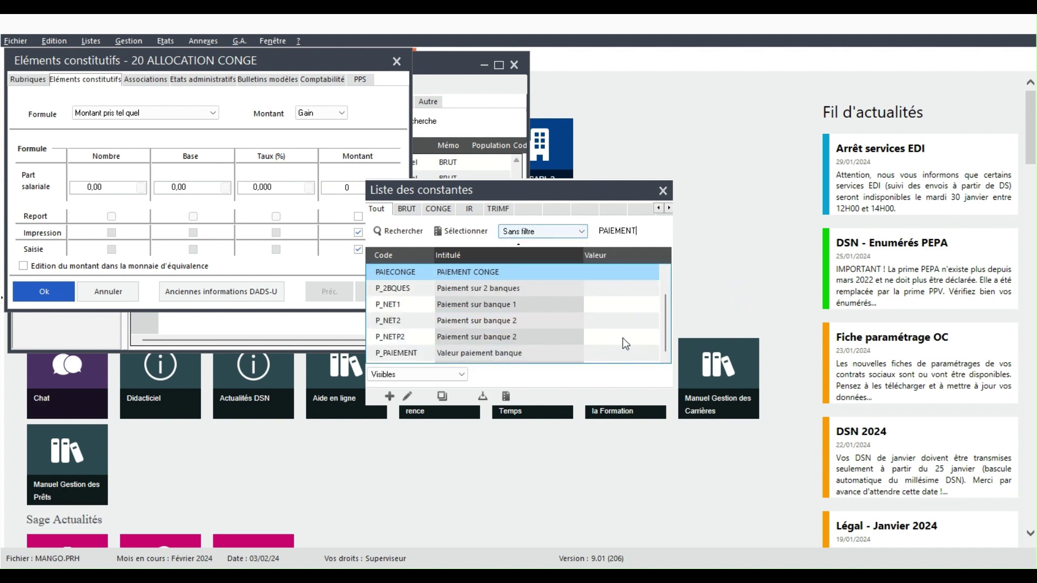
key(Return)
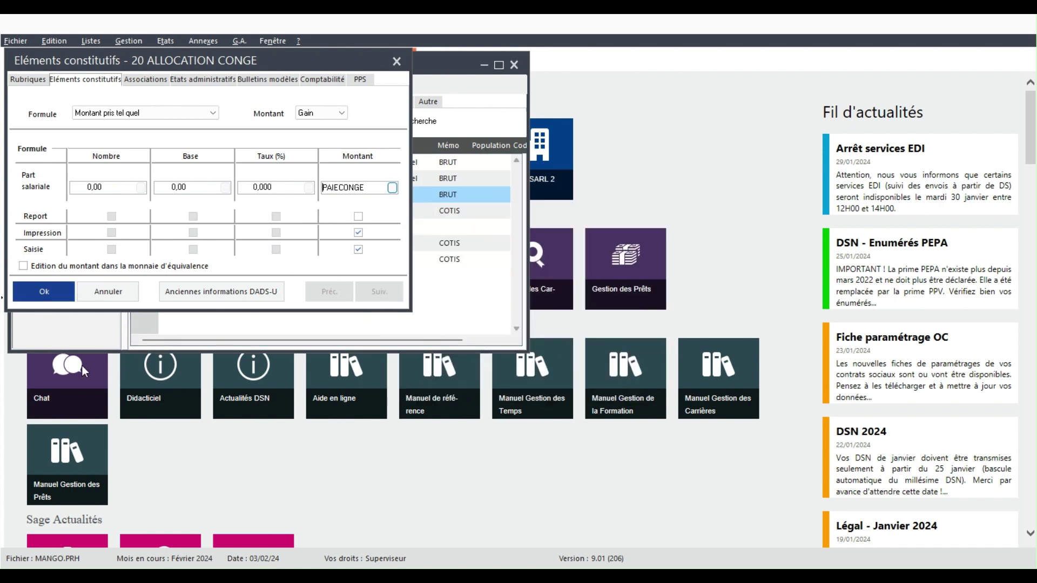
key(Return)
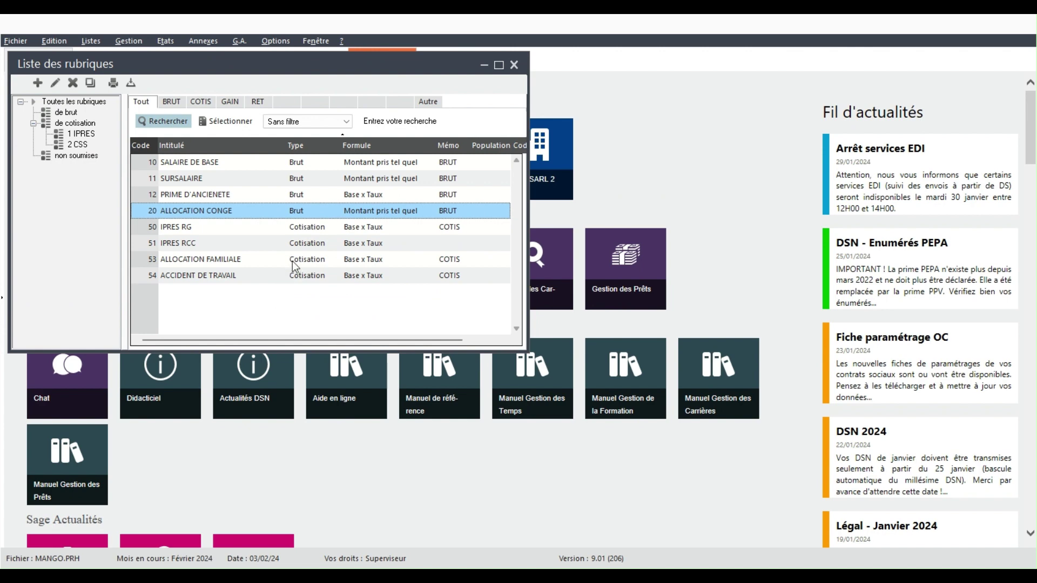
Step: Attach rubrique 20 to the model payslips BULLETIN NON CADRE and BULLETIN CADRE, and save it with payslip reissue accepted
key(Return)
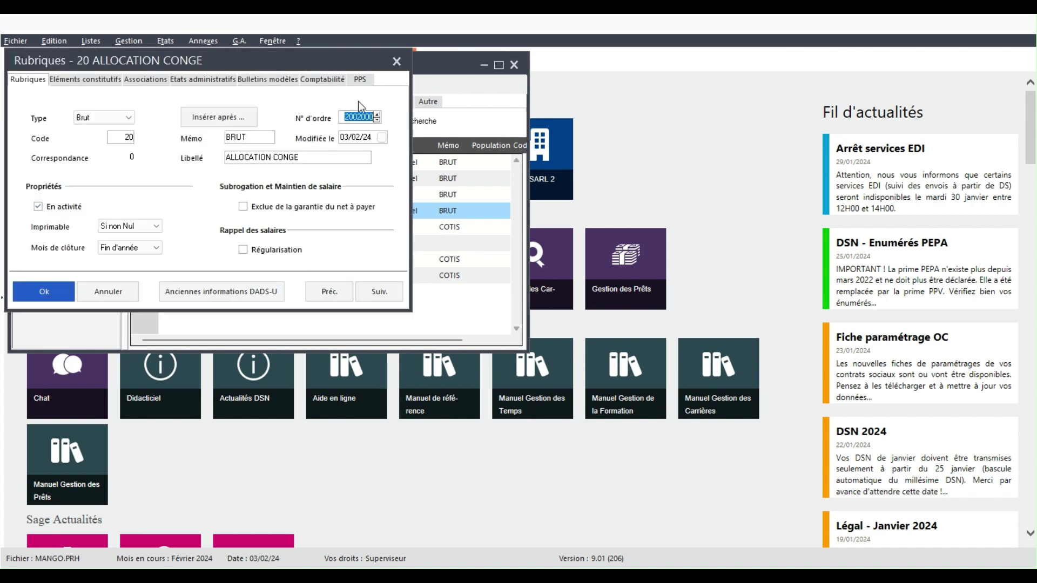
click(267, 80)
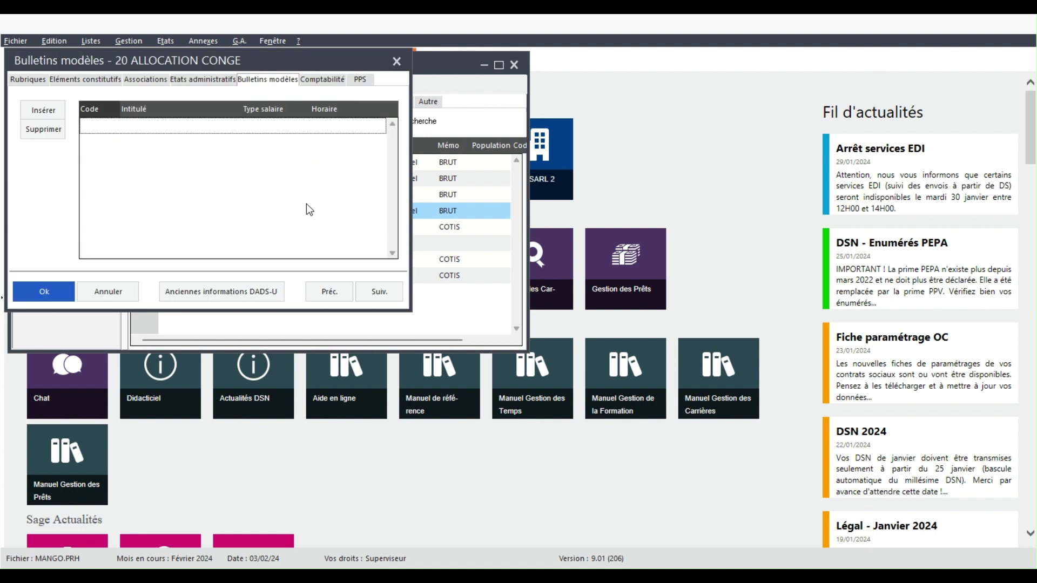
click(49, 134)
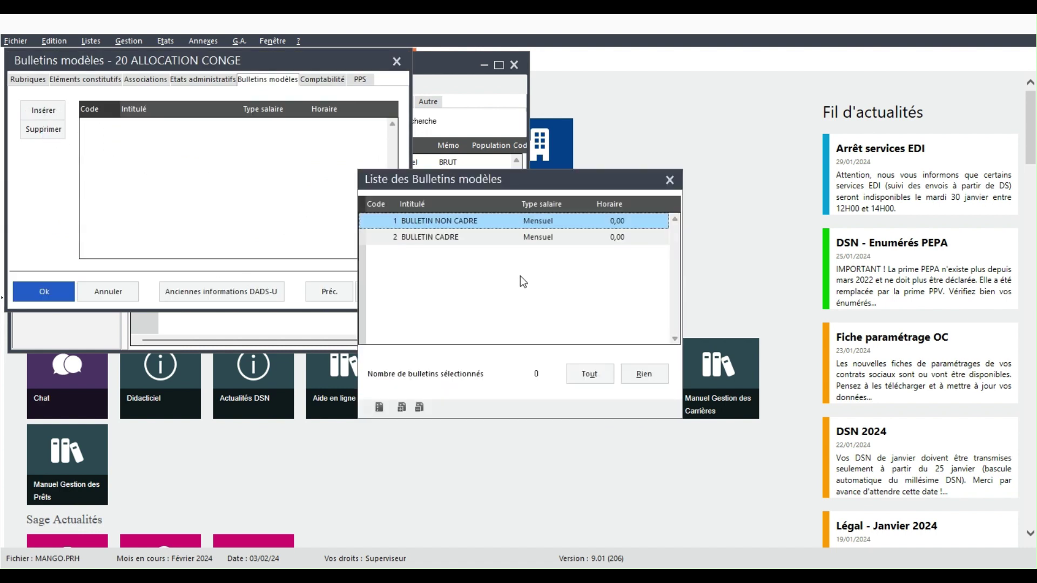
key(alt+t)
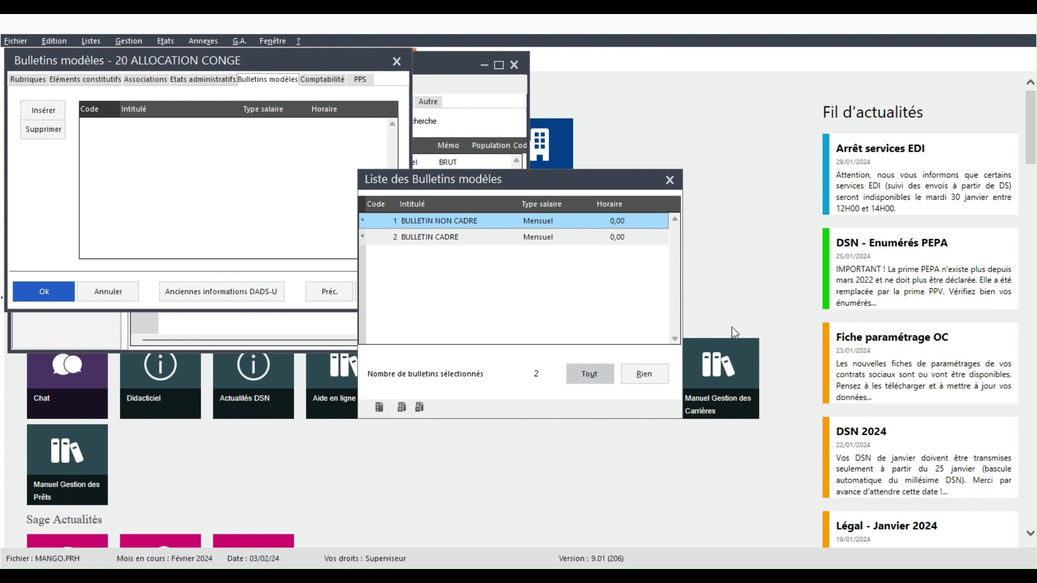
key(Return)
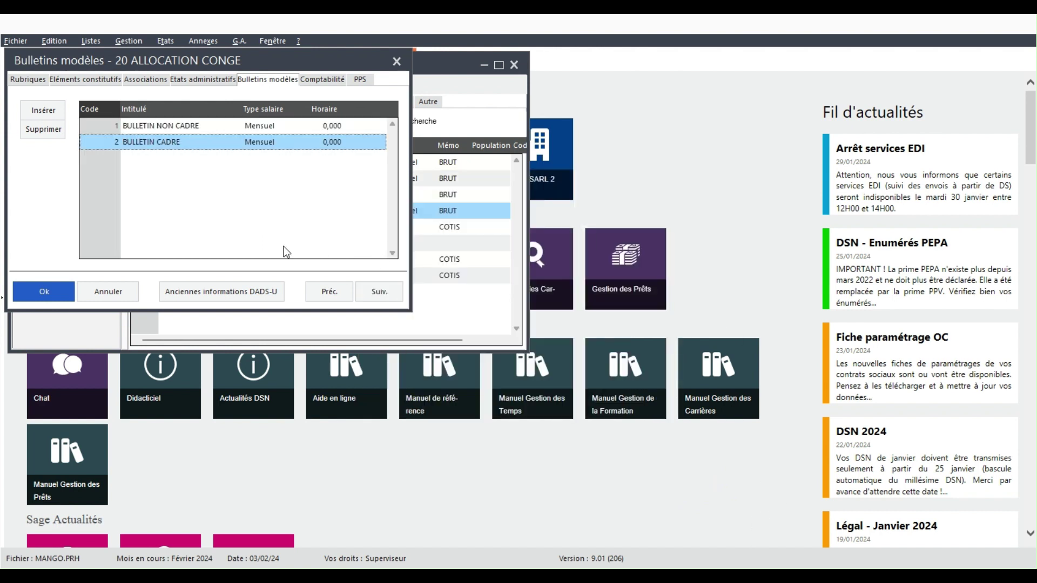
key(Return)
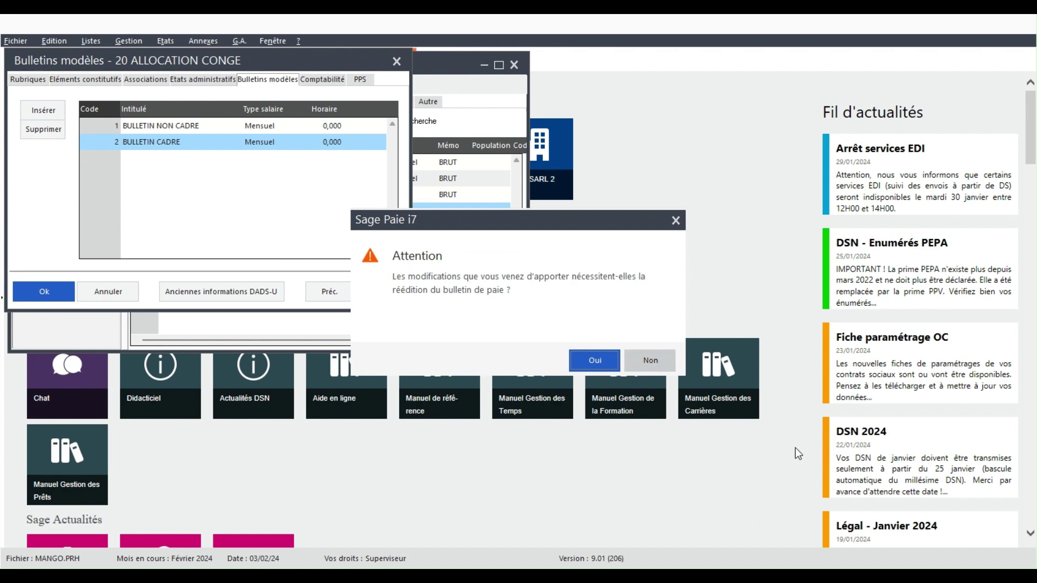
key(Return)
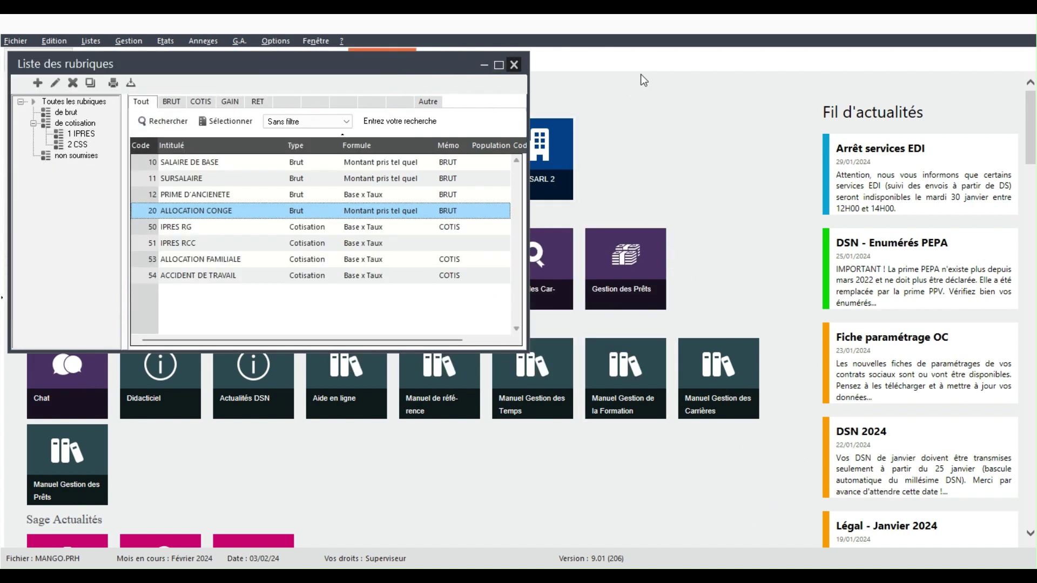
Step: Close the rubriques list, open the employee payslips and display the calculated payslip of employee 0001
key(Escape)
key(alt+g)
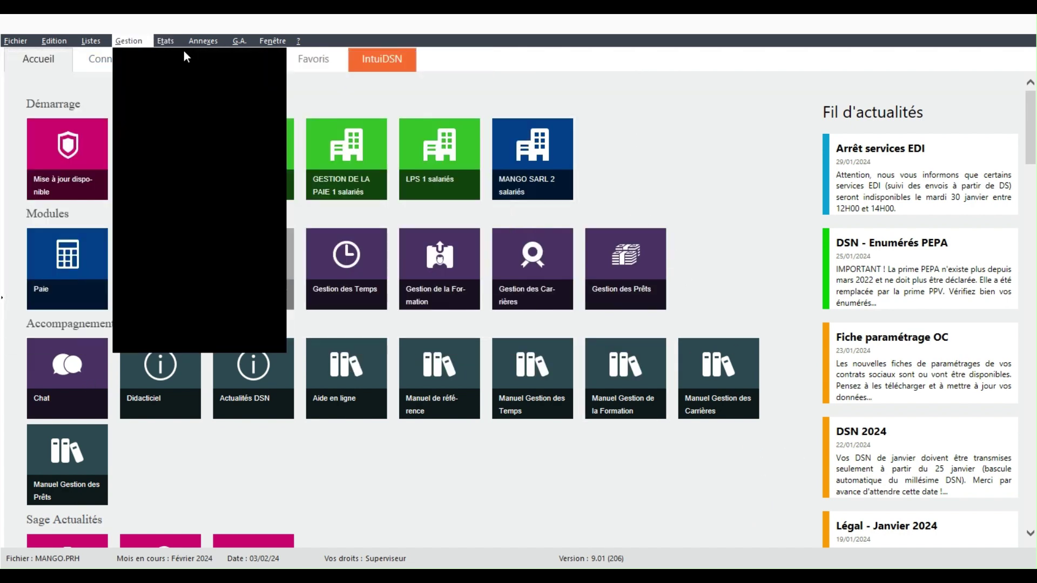
key(Up)
key(Return)
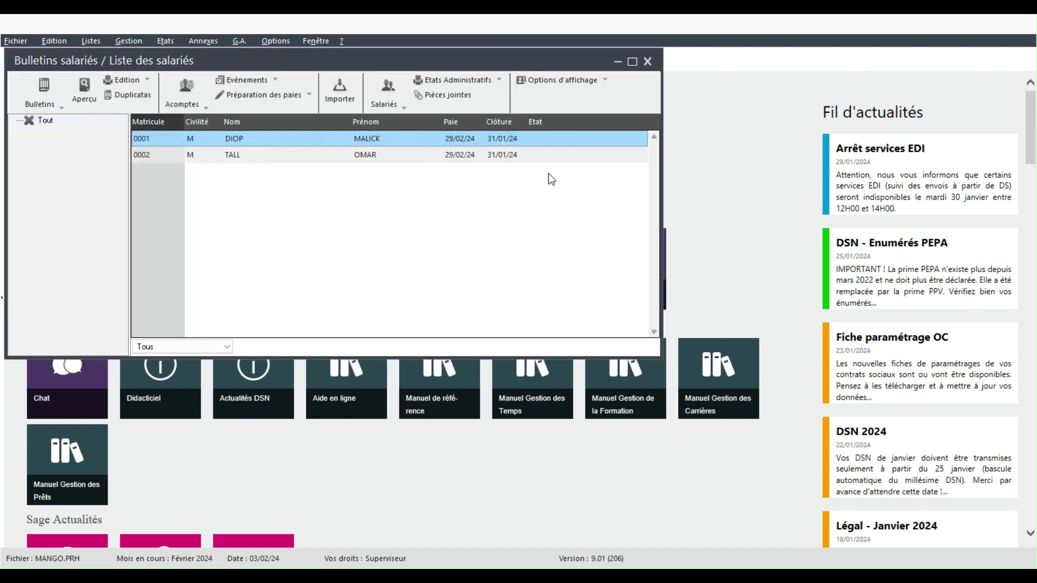
key(Return)
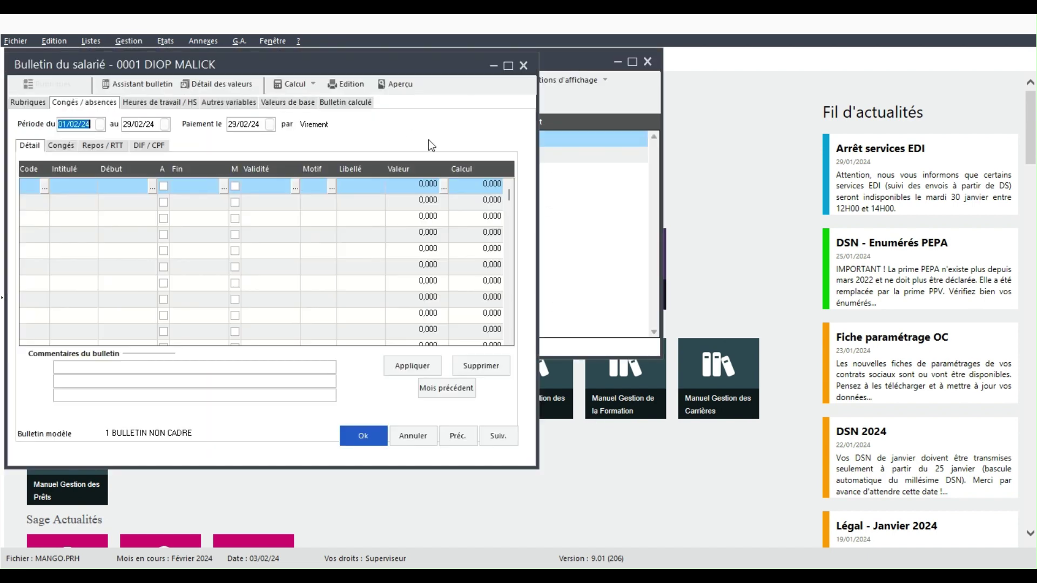
key(Return)
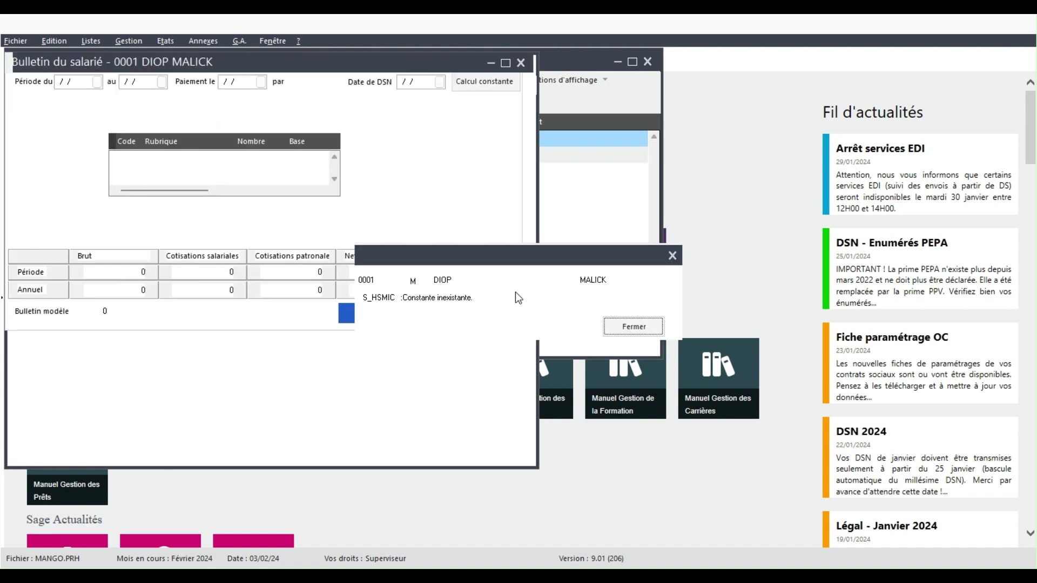
key(Return)
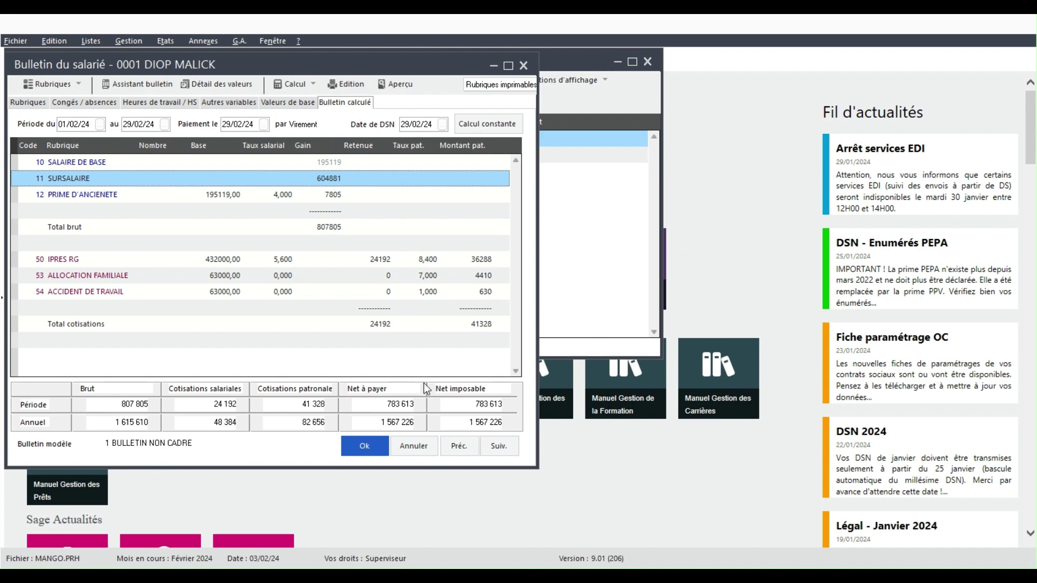
Step: Set CL01, congé à payer, to 1 in the payslip's free cumuls and recalculate the payslip
click(289, 102)
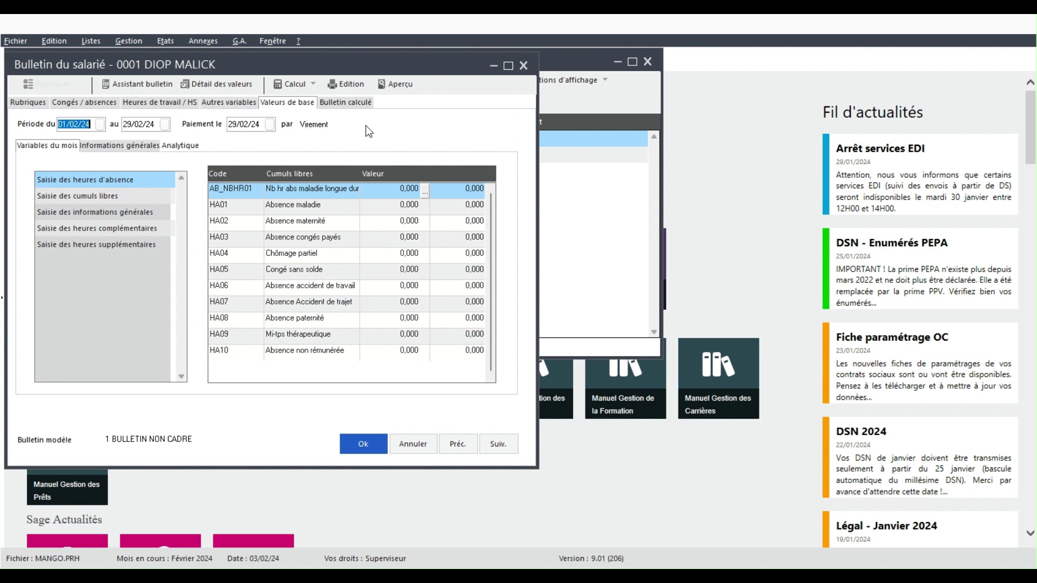
click(186, 246)
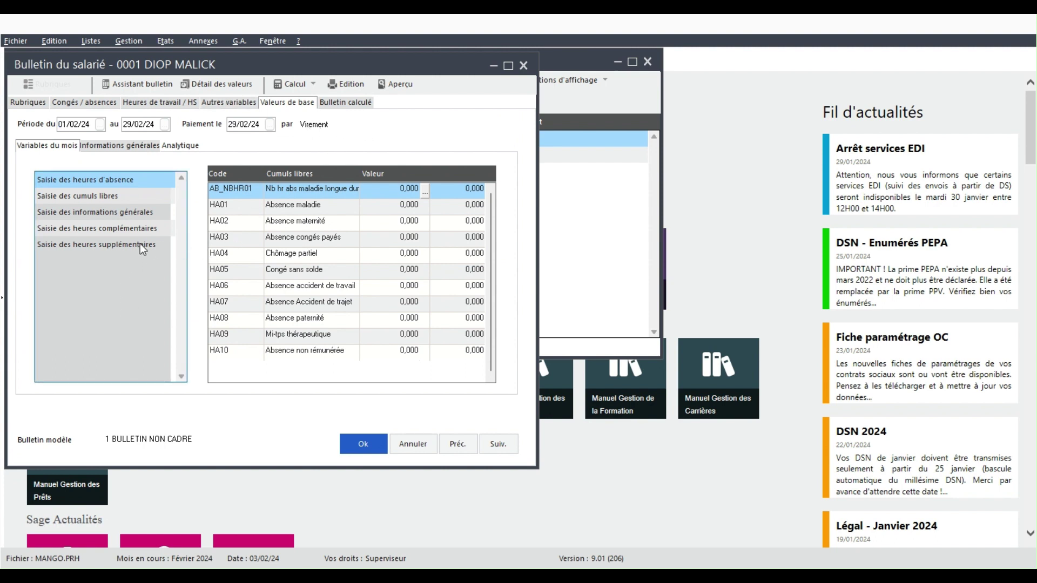
key(Down)
key(Tab)
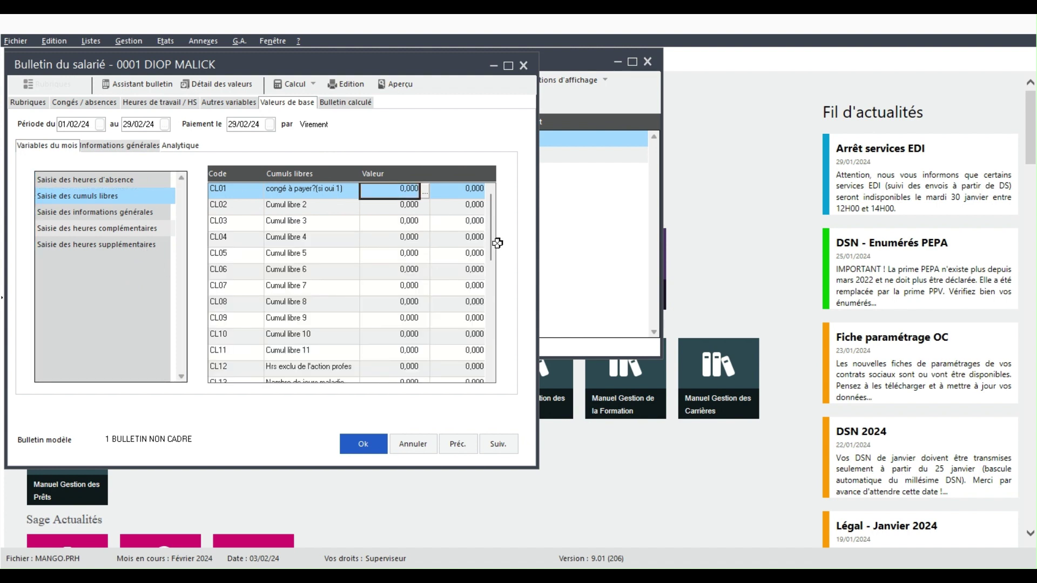
text(1)
key(Down)
key(Down)
key(Down)
click(409, 190)
click(344, 103)
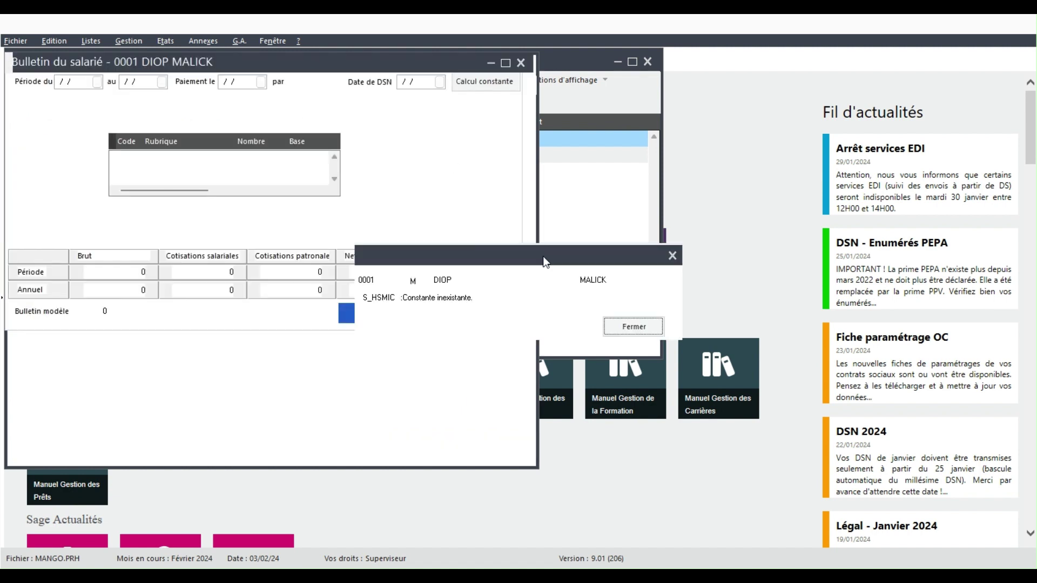
key(Return)
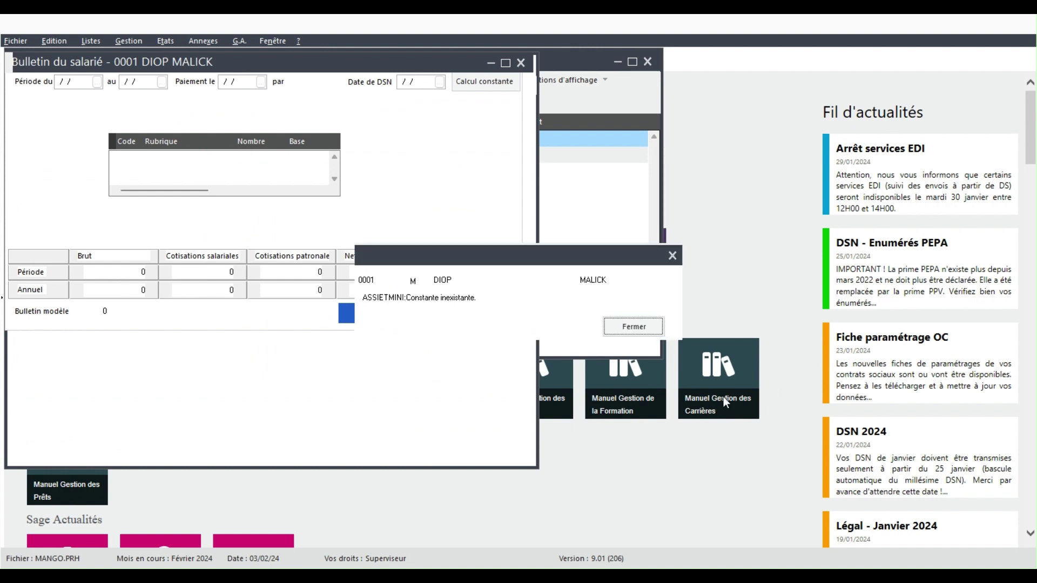
key(Return)
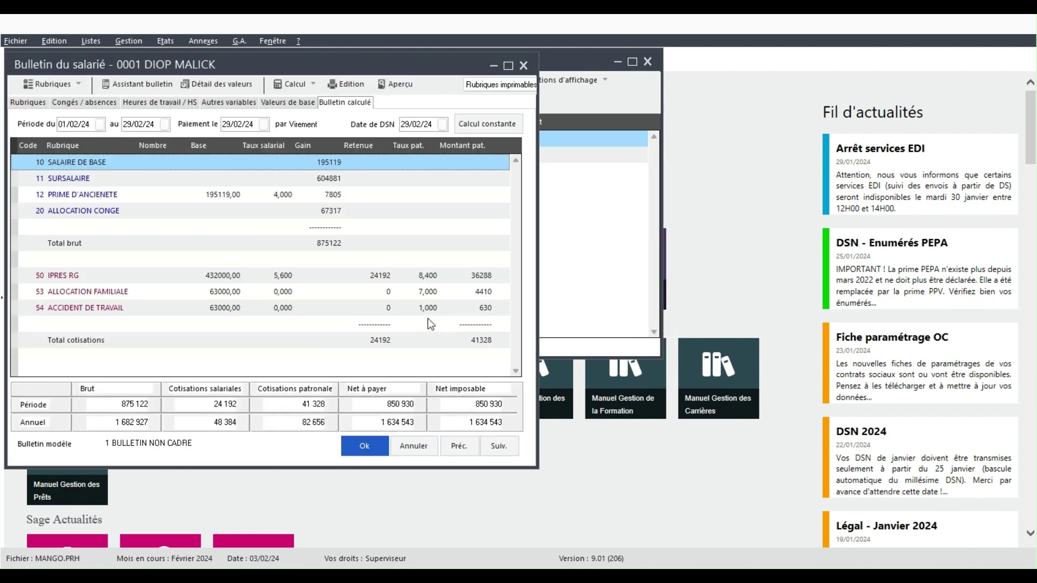
Step: Check the ALLOCATION CONGE line in the calculated payslip against its CL01 entry and validate the payslip
key(Down)
key(Down)
key(Down)
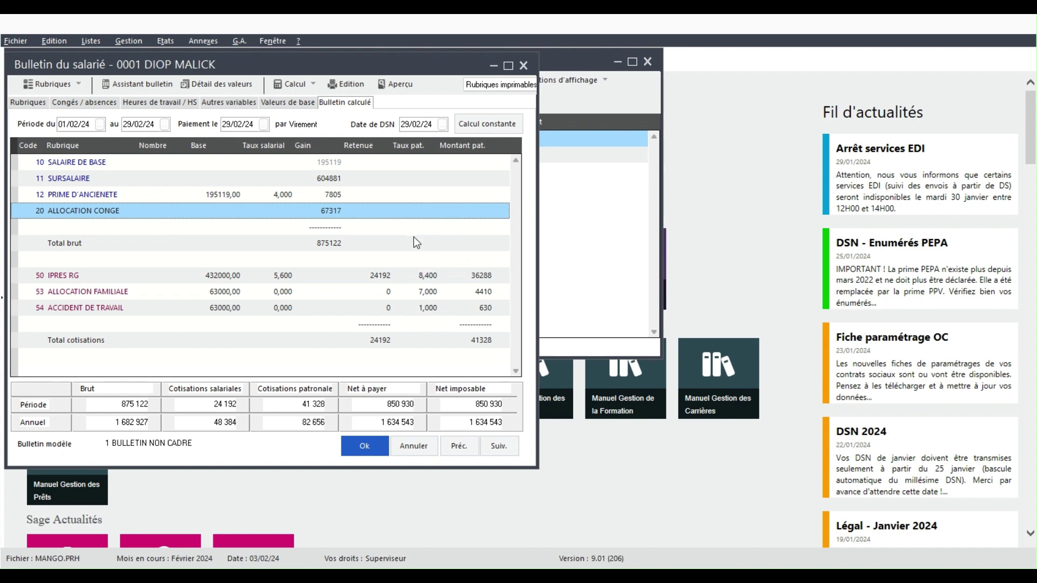
scroll(445, 318, down, 1)
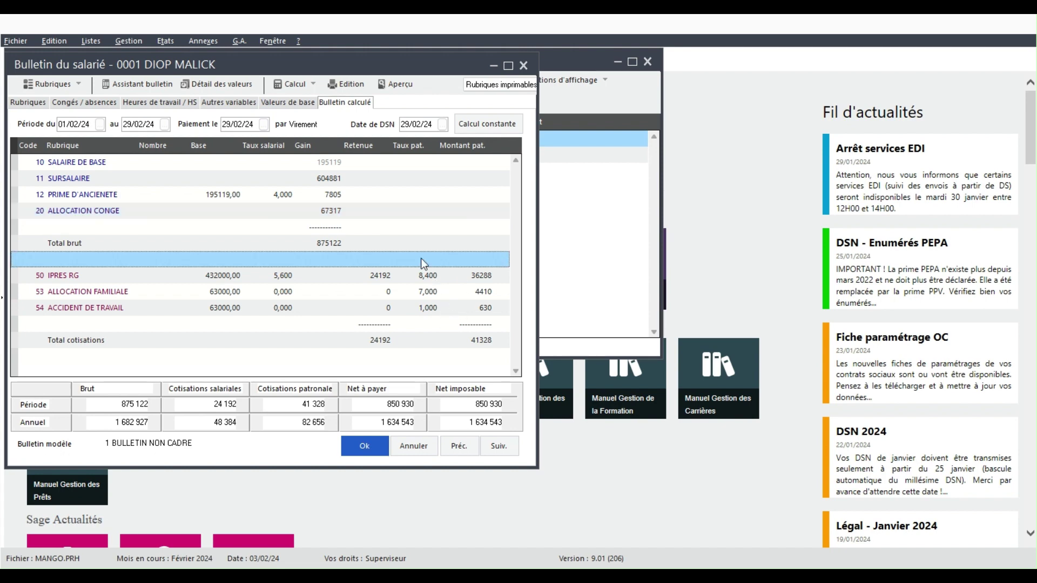
scroll(421, 256, up, 1)
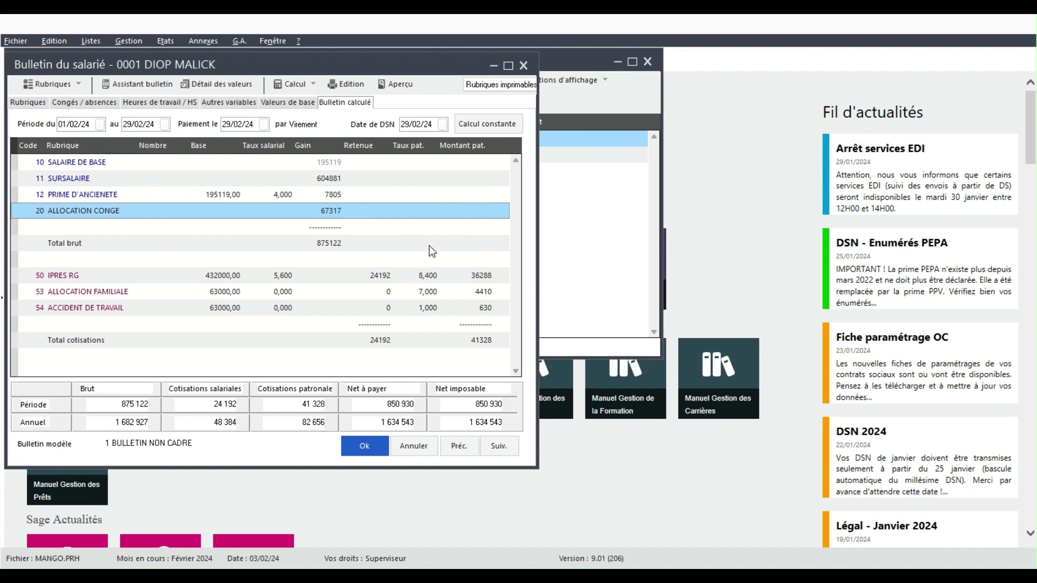
key(Up)
key(Up)
key(Up)
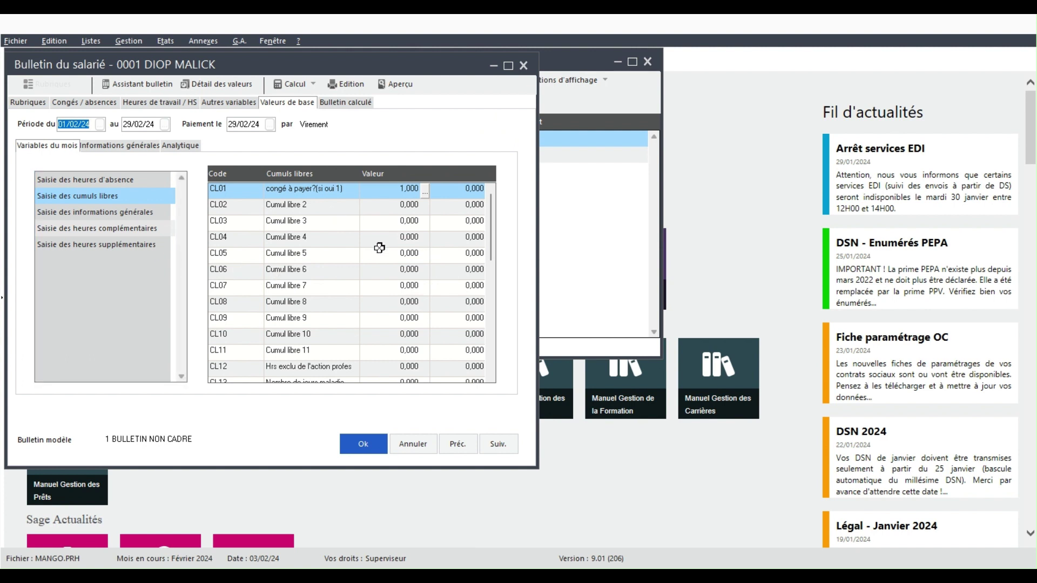
key(Return)
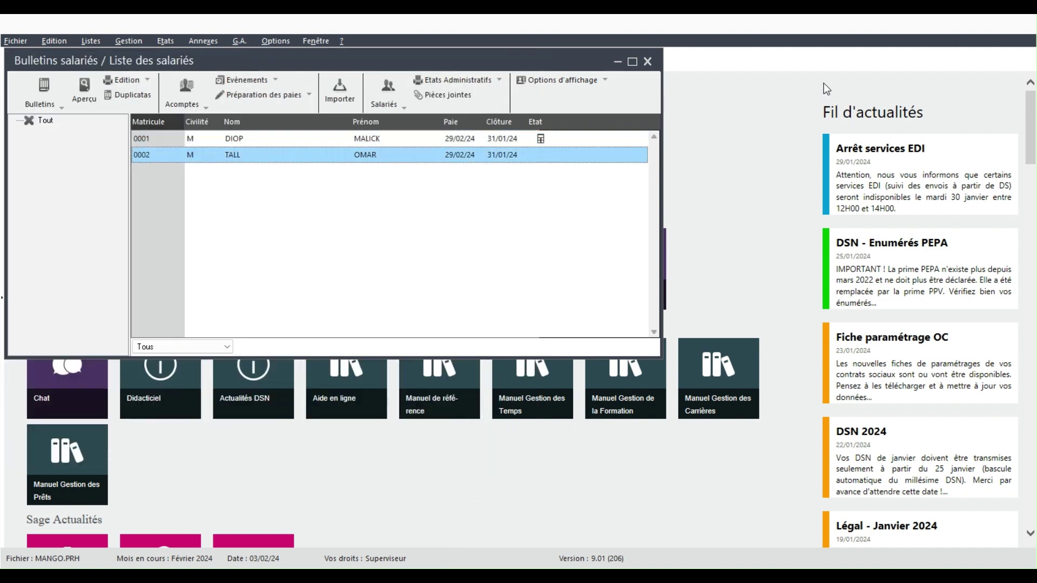
Step: Close the employee payslips and search the constants list for CL02
click(648, 61)
click(91, 38)
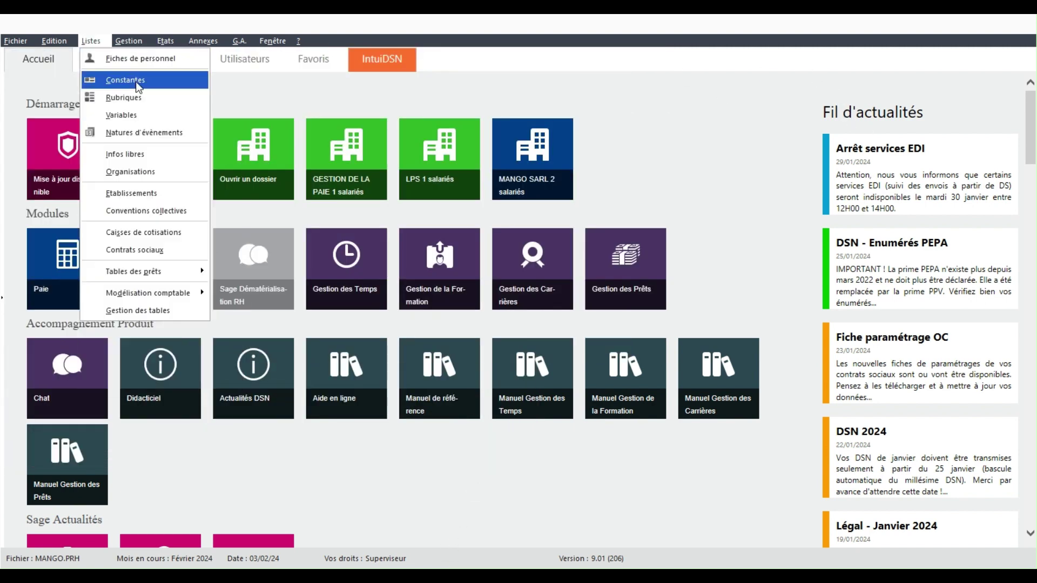
key(Right)
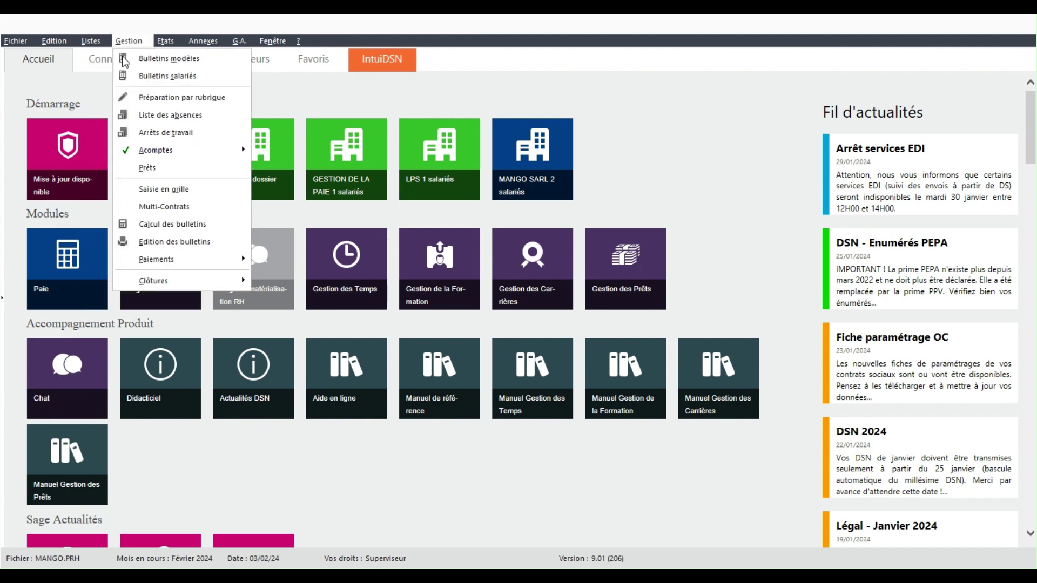
key(Left)
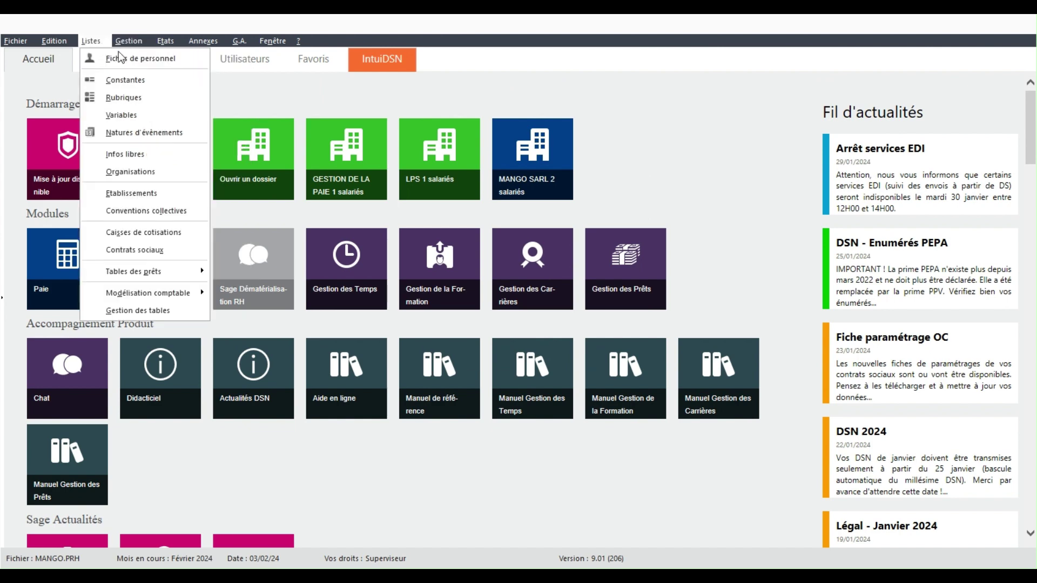
click(162, 103)
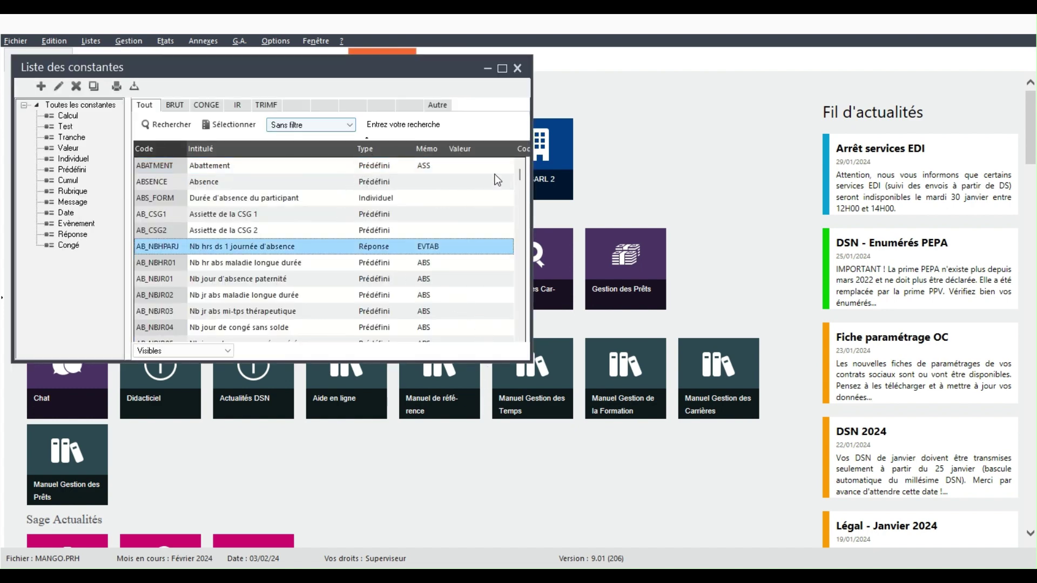
click(408, 125)
text(C)
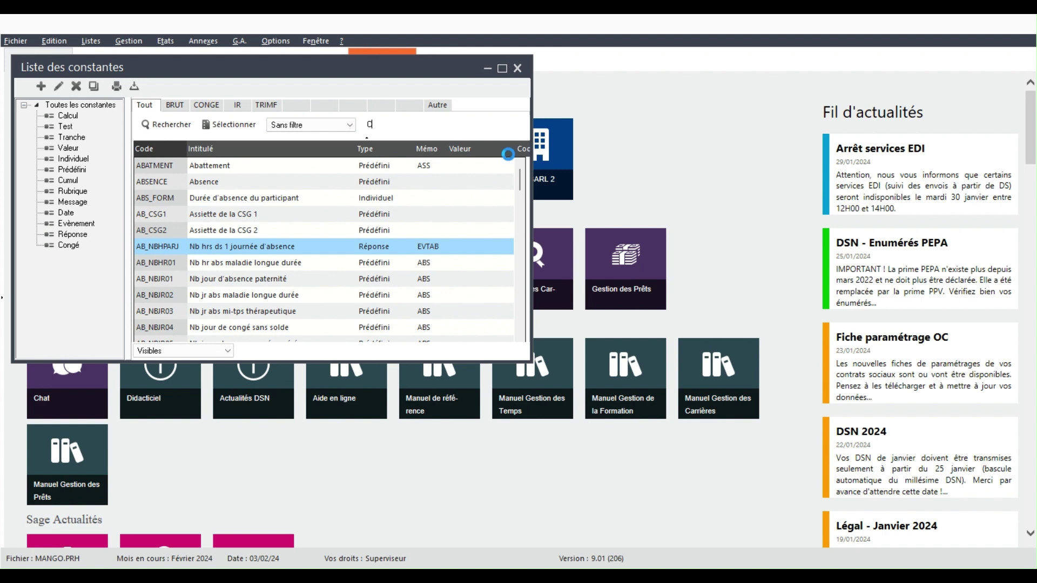
text(L02)
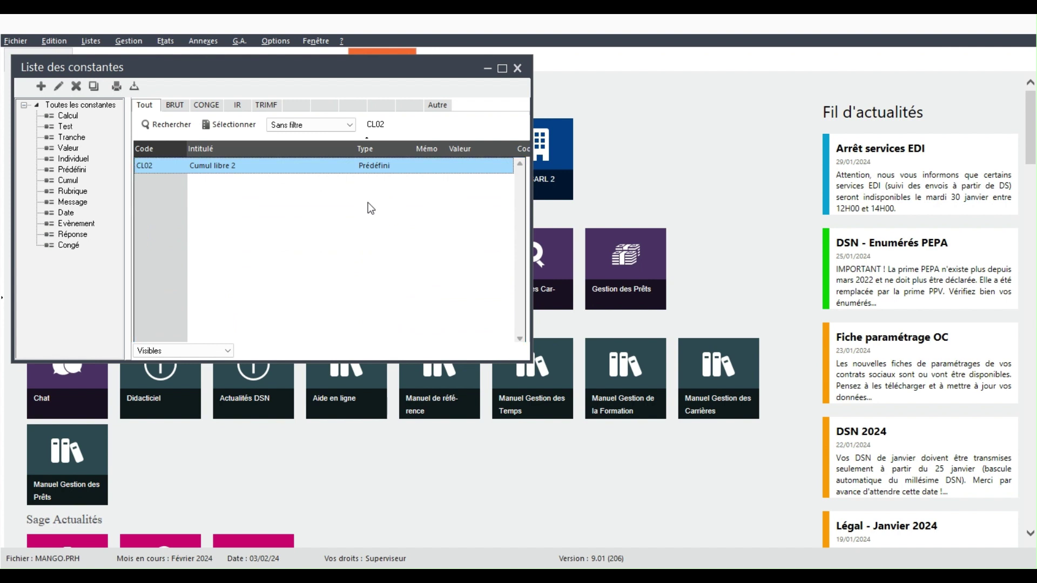
Step: Rename the label of constant CL02 to Cumul BRUT CONGE ANTERIEUR, save it and close the constants list
key(Return)
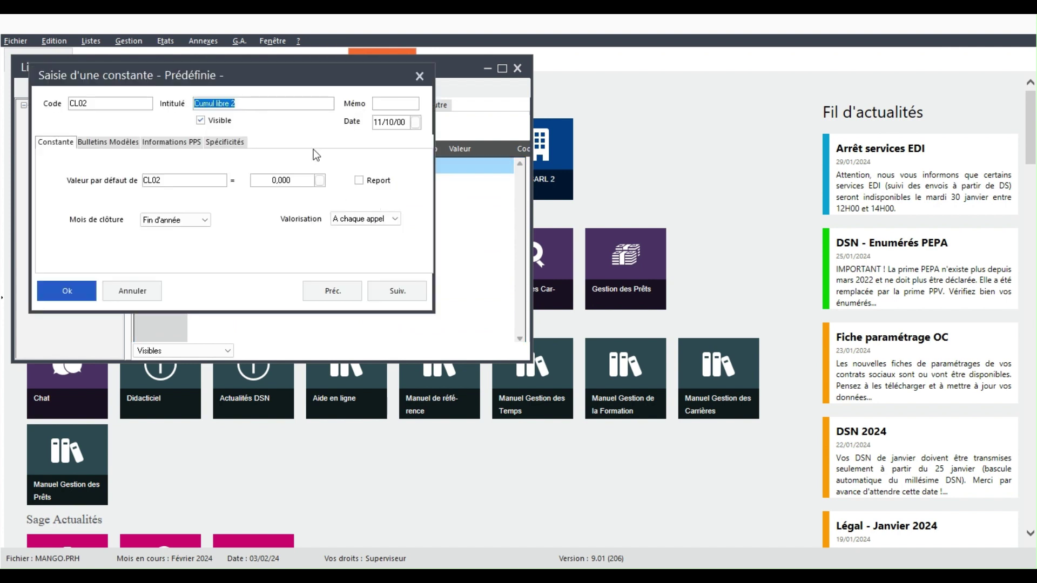
click(319, 125)
key(BackSpace)
key(BackSpace)
key(BackSpace)
key(BackSpace)
key(BackSpace)
key(BackSpace)
key(BackSpace)
text(BRUT CONGE )
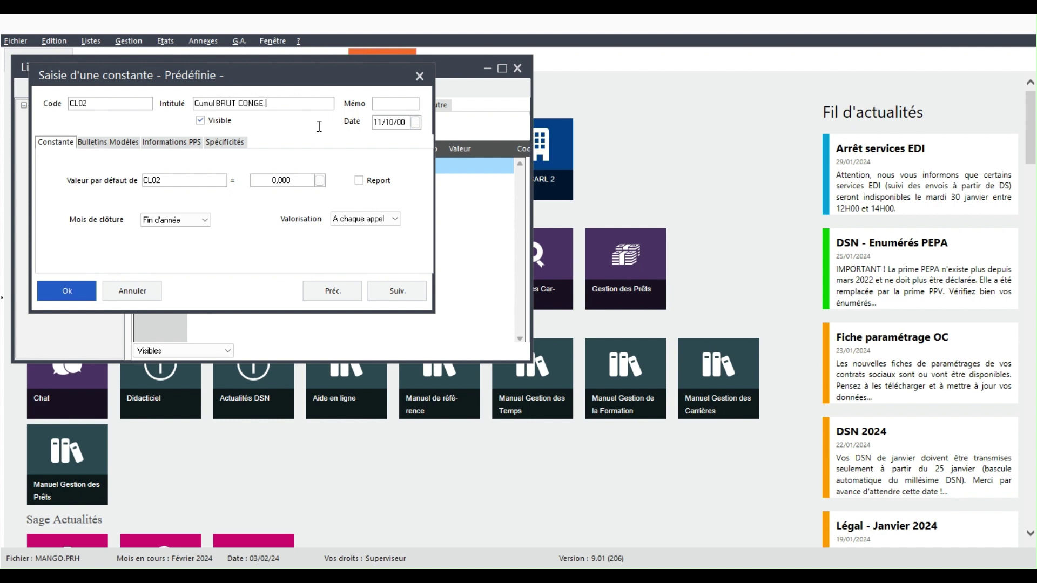
text(ANTERIEUR)
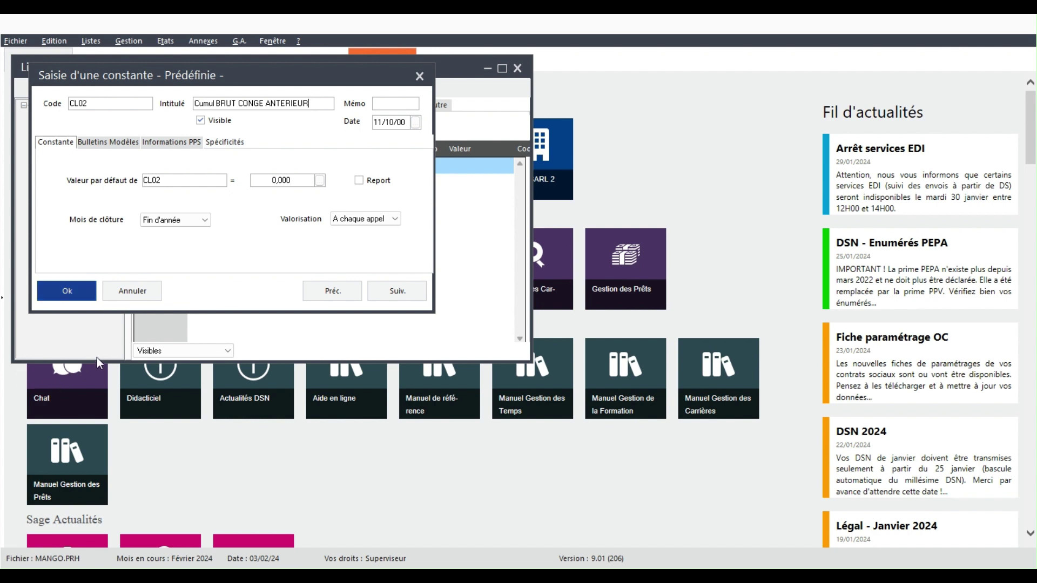
key(Return)
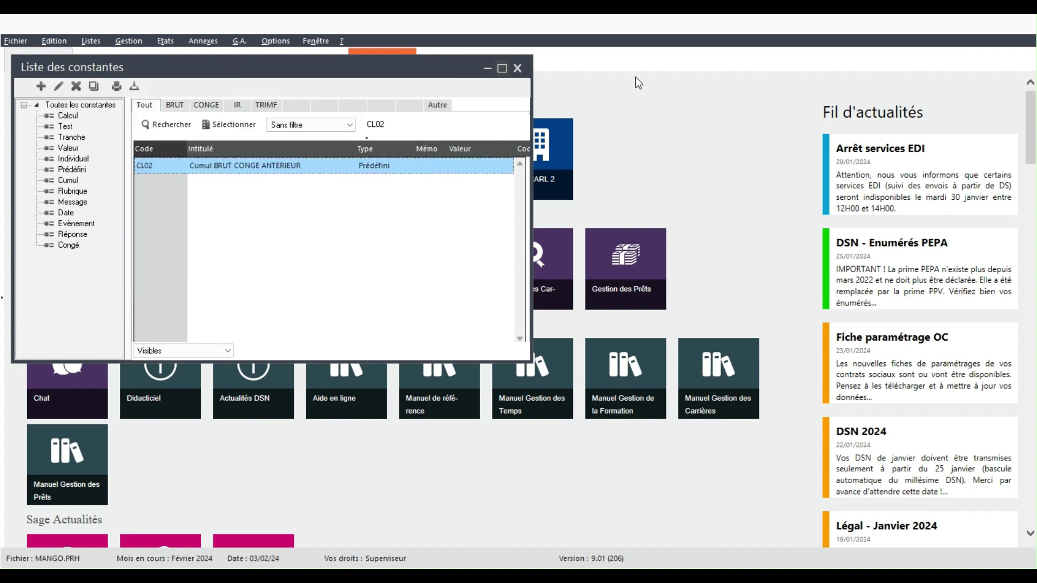
click(517, 68)
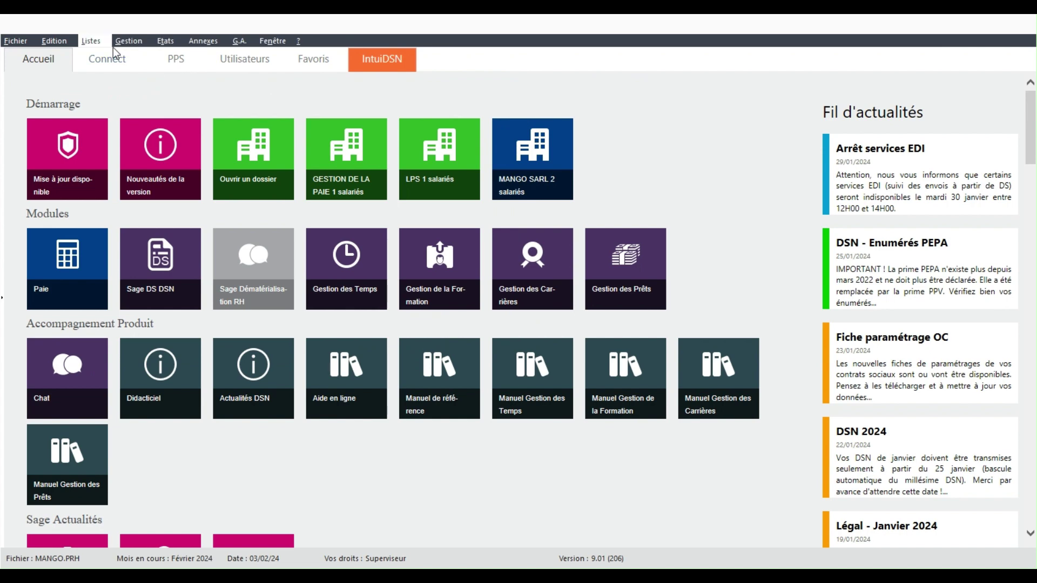
Step: Review the constants with memo CONGE in the constants list and open the PAIECONGE test constant
click(92, 41)
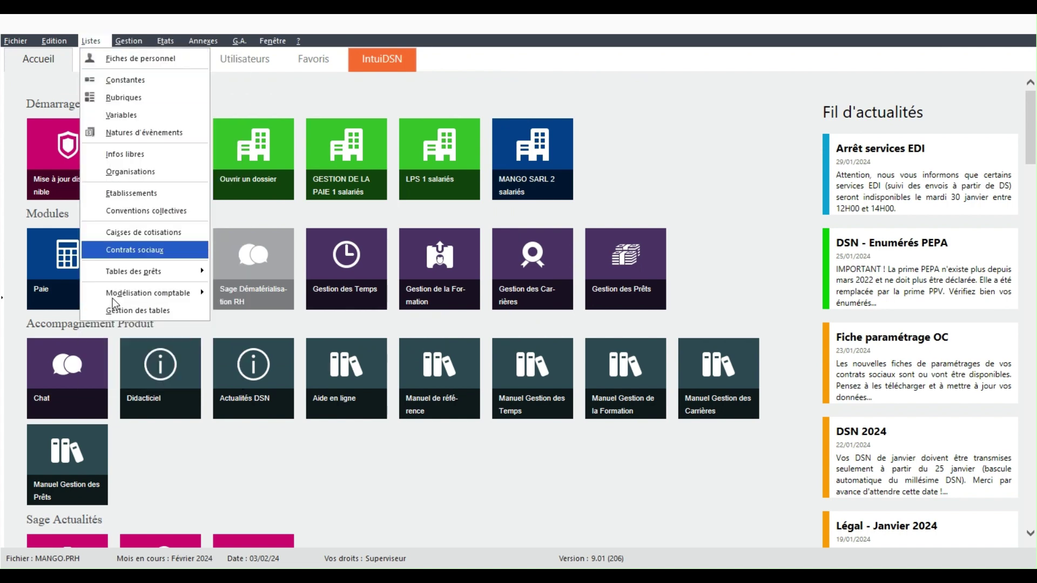
click(148, 98)
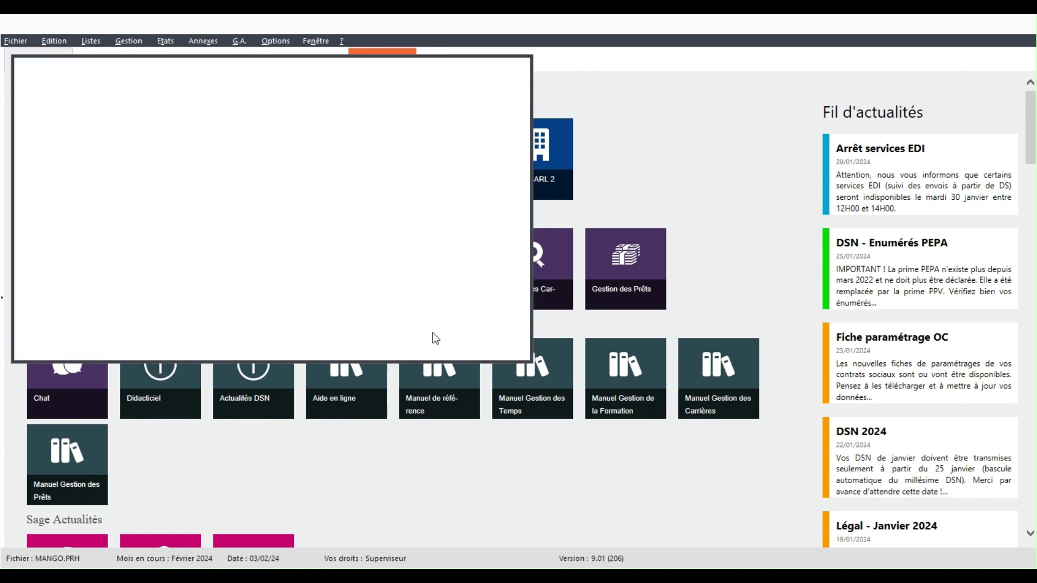
scroll(359, 285, down, 1)
scroll(360, 286, down, 8)
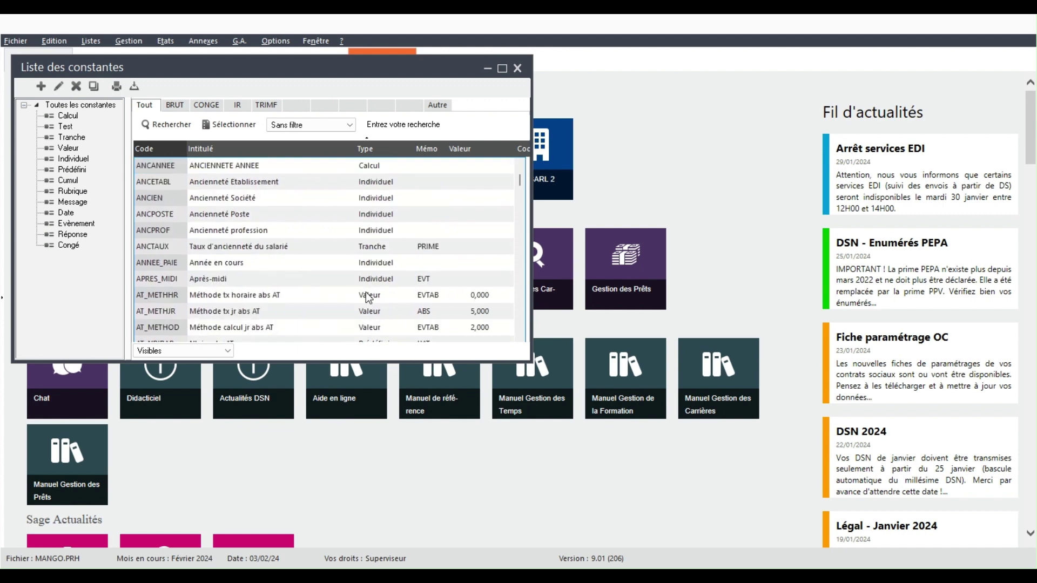
scroll(356, 302, up, 9)
click(205, 105)
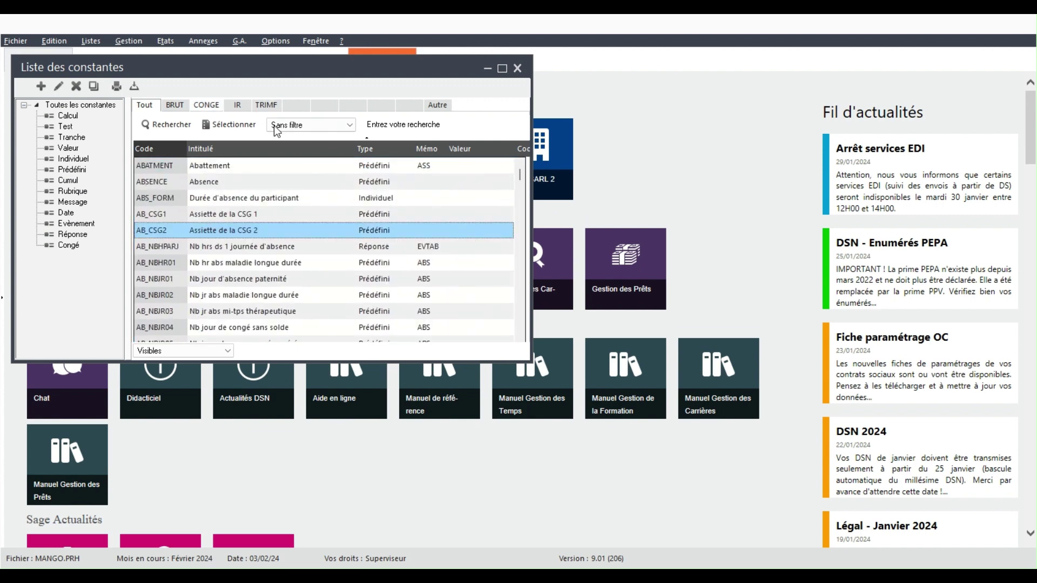
scroll(317, 218, down, 1)
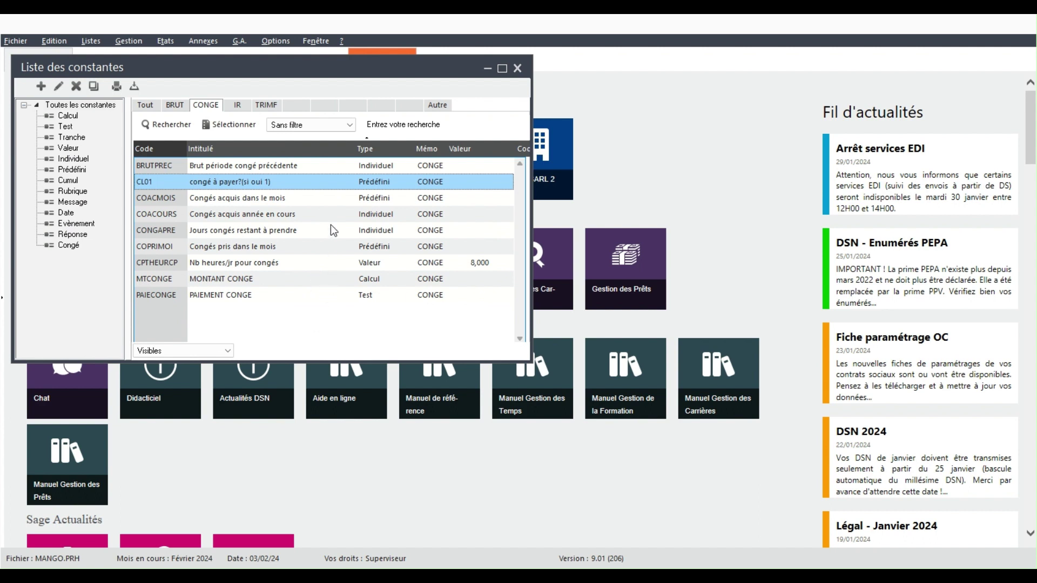
scroll(332, 207, up, 1)
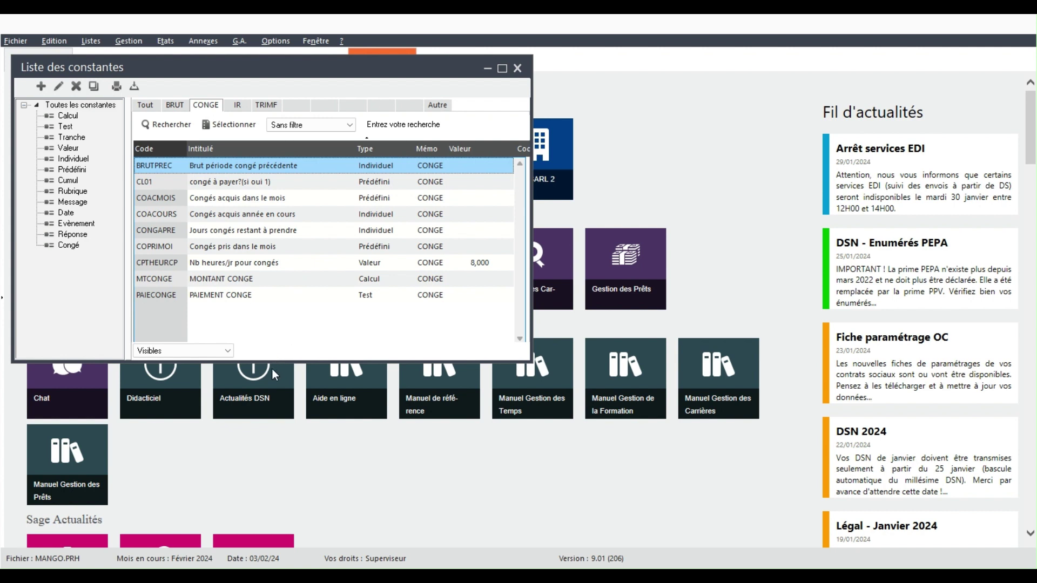
scroll(276, 346, down, 7)
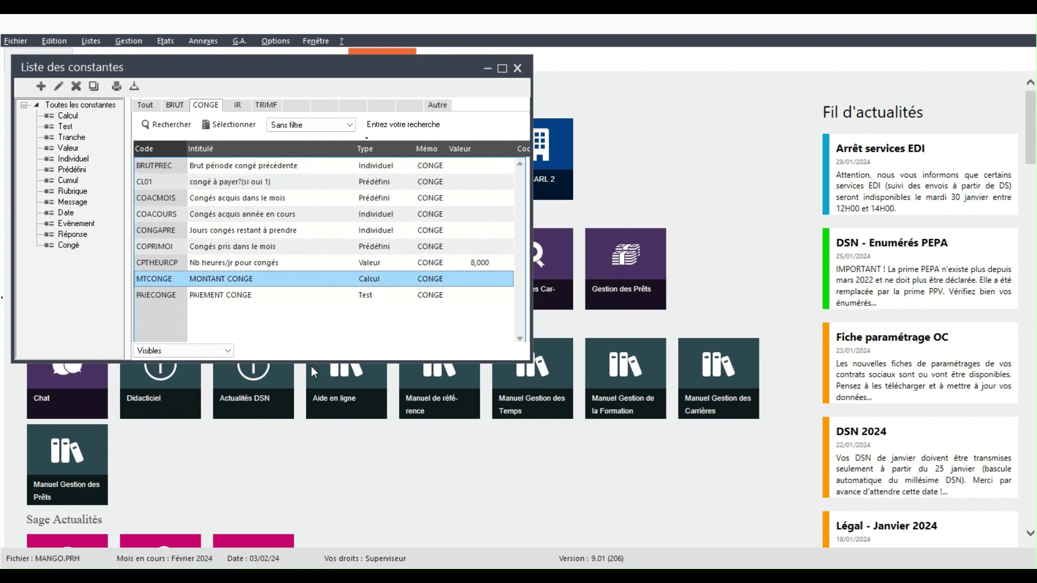
key(Down)
key(Up)
key(Down)
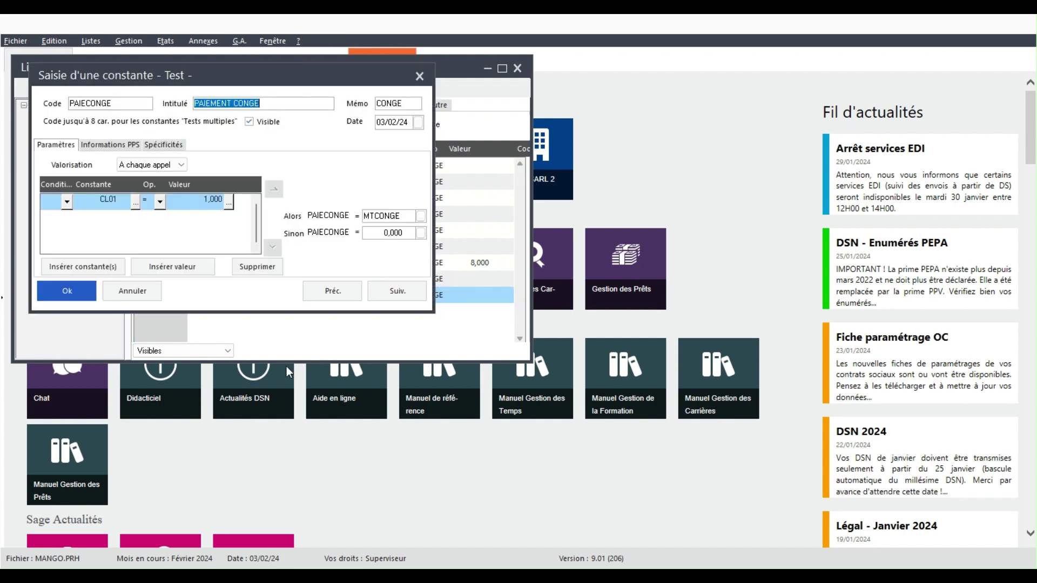
Step: Close the PAIECONGE constant, open the MTCONGE calculation constant and make its second line add CL02
click(419, 77)
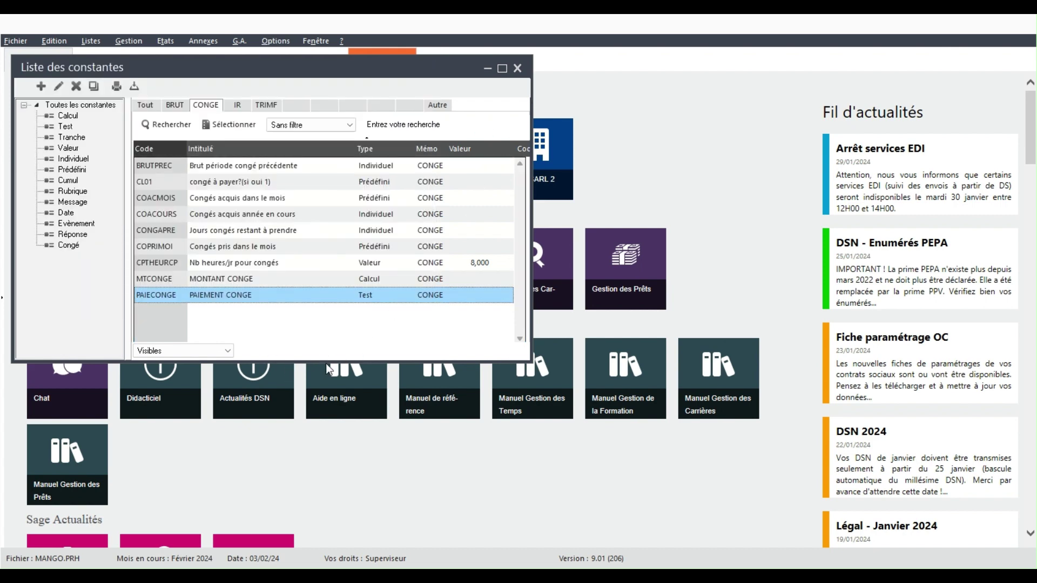
key(Up)
key(Return)
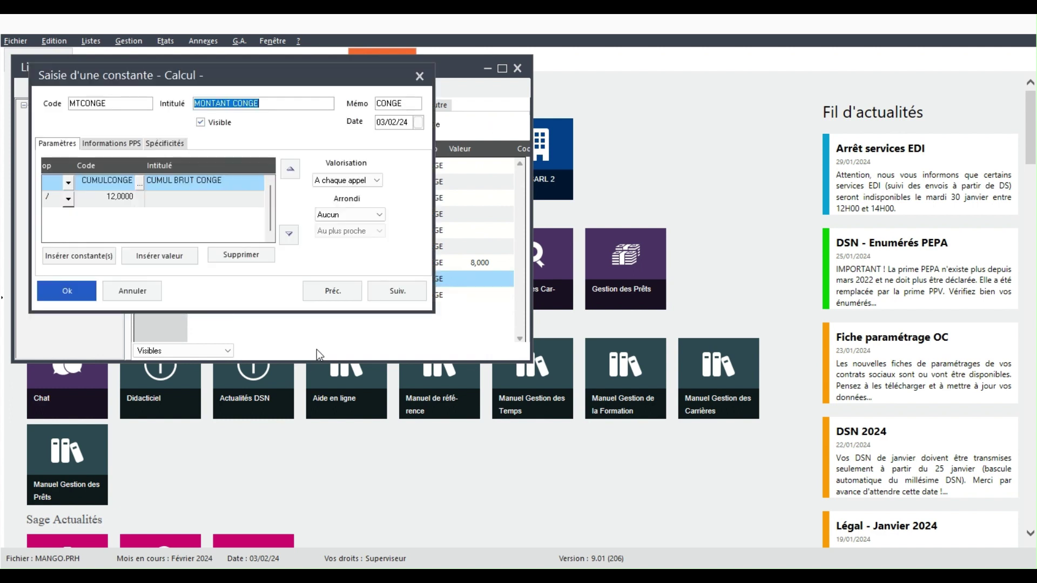
click(159, 258)
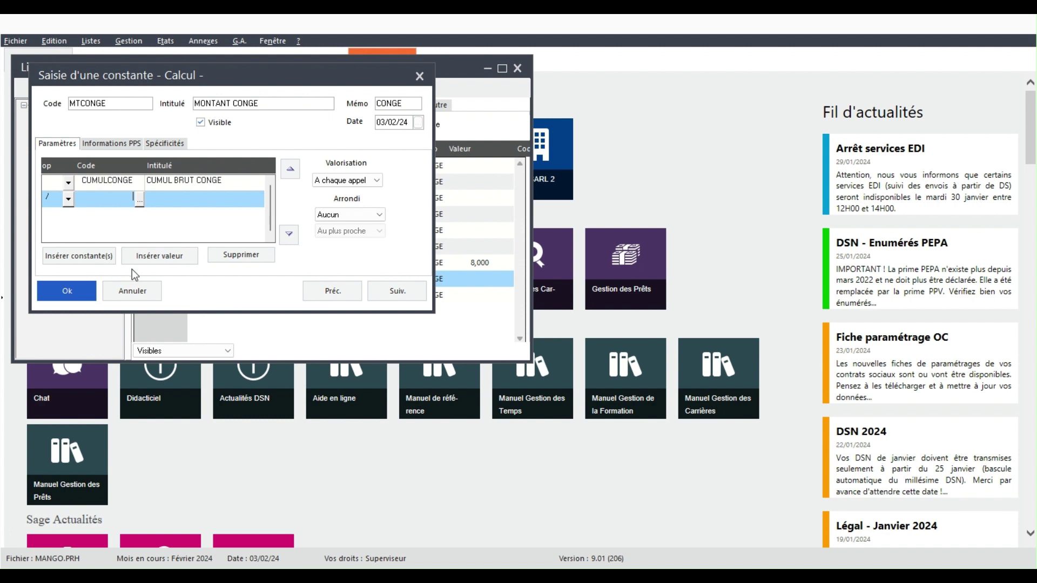
text(12)
key(Return)
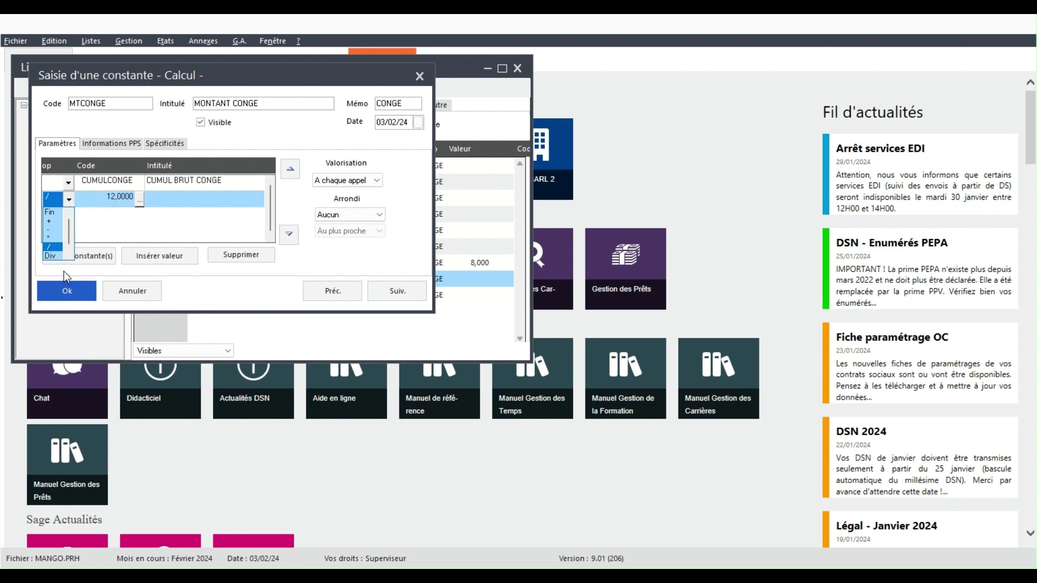
key(plus)
key(Return)
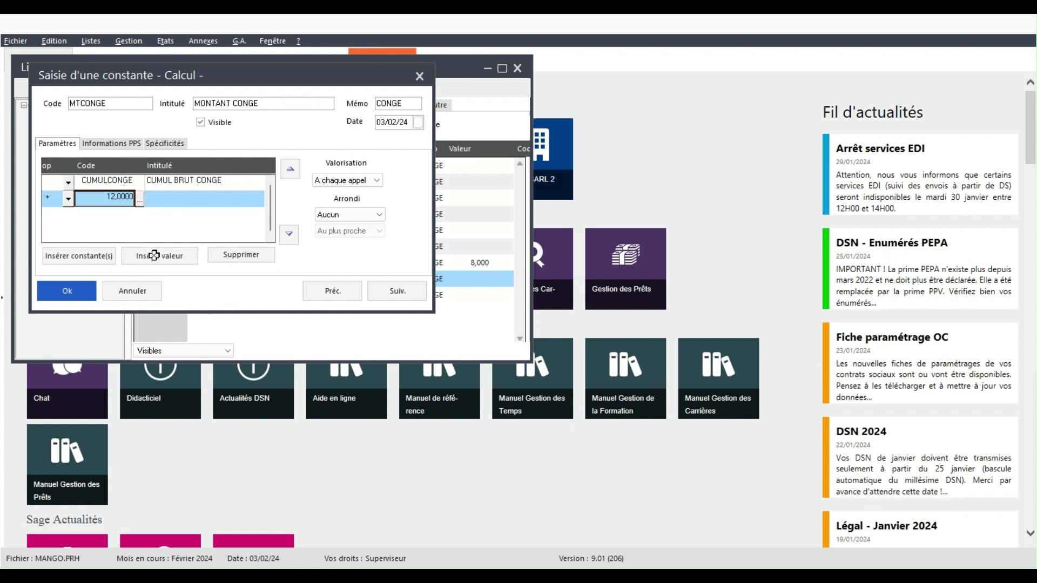
text(CL02)
key(Tab)
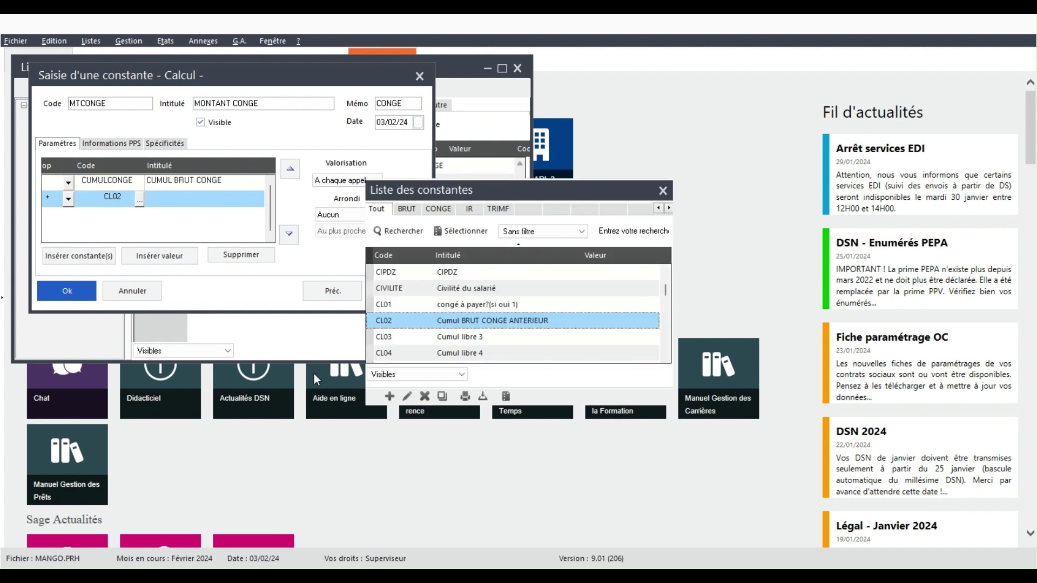
click(585, 395)
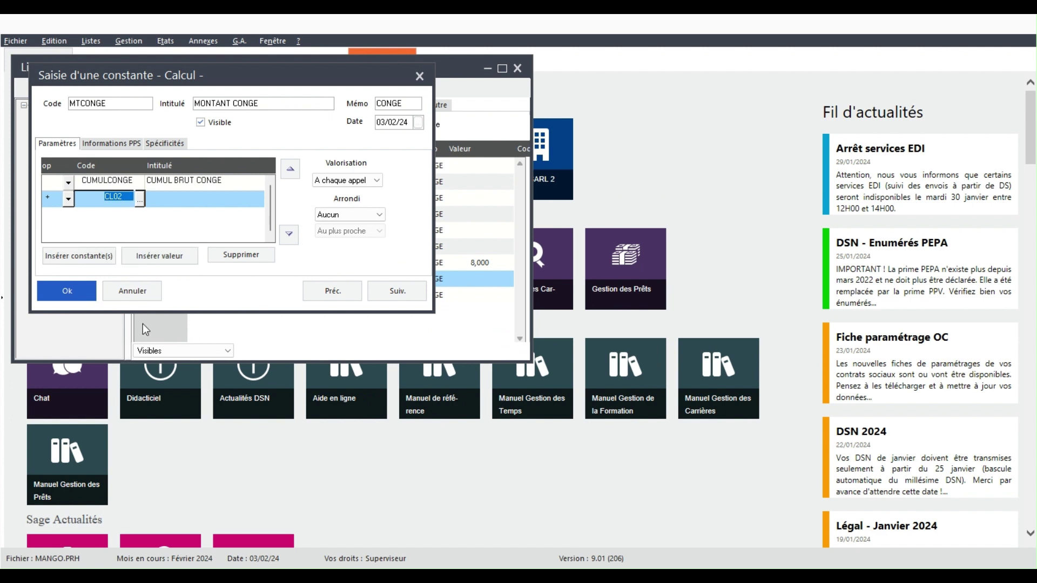
Step: Add a third MTCONGE line dividing by the value 12, save the constant and close the constants list
click(162, 254)
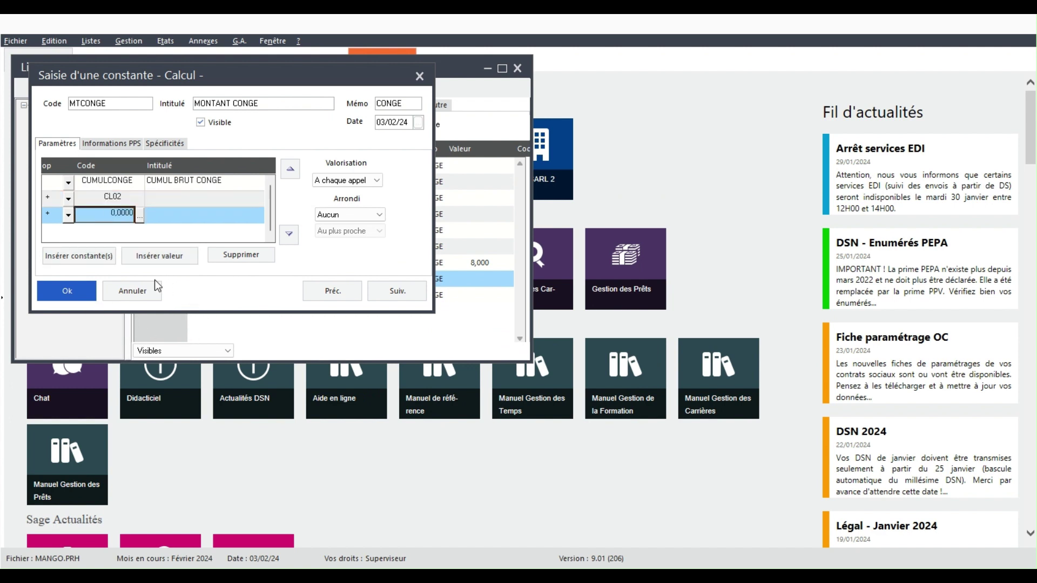
click(68, 215)
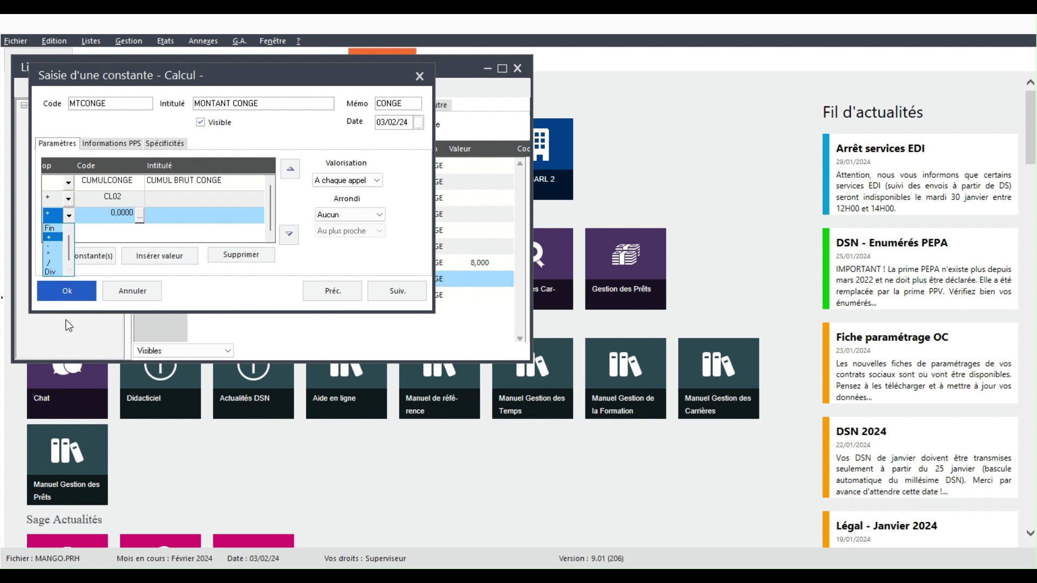
click(49, 263)
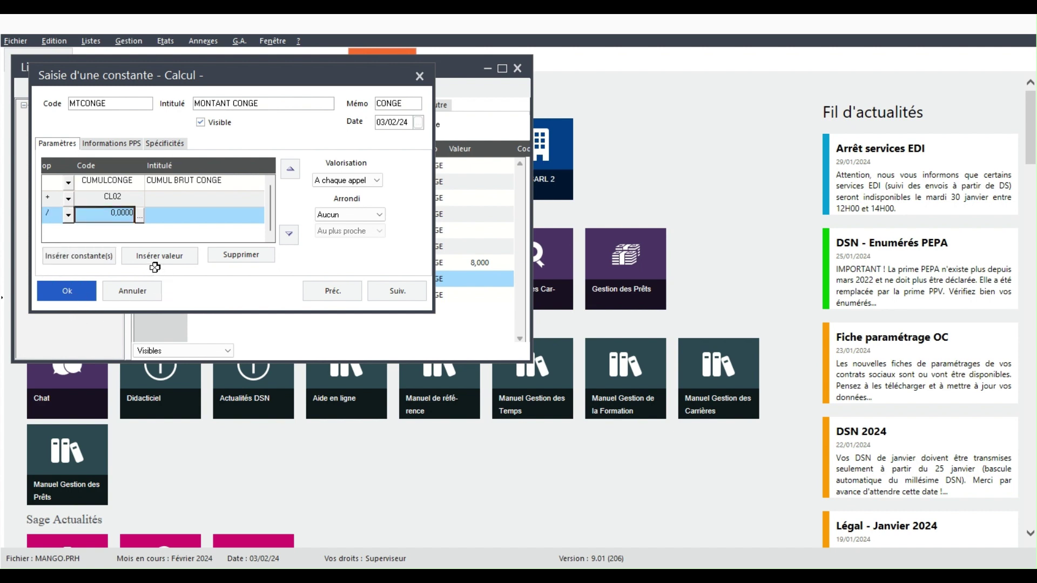
text(12)
click(194, 233)
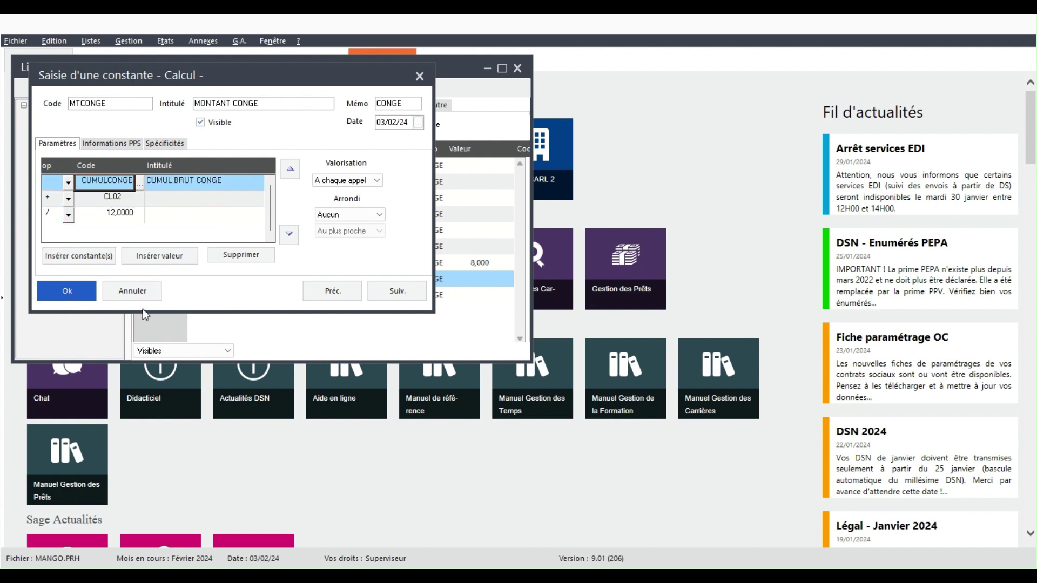
key(Return)
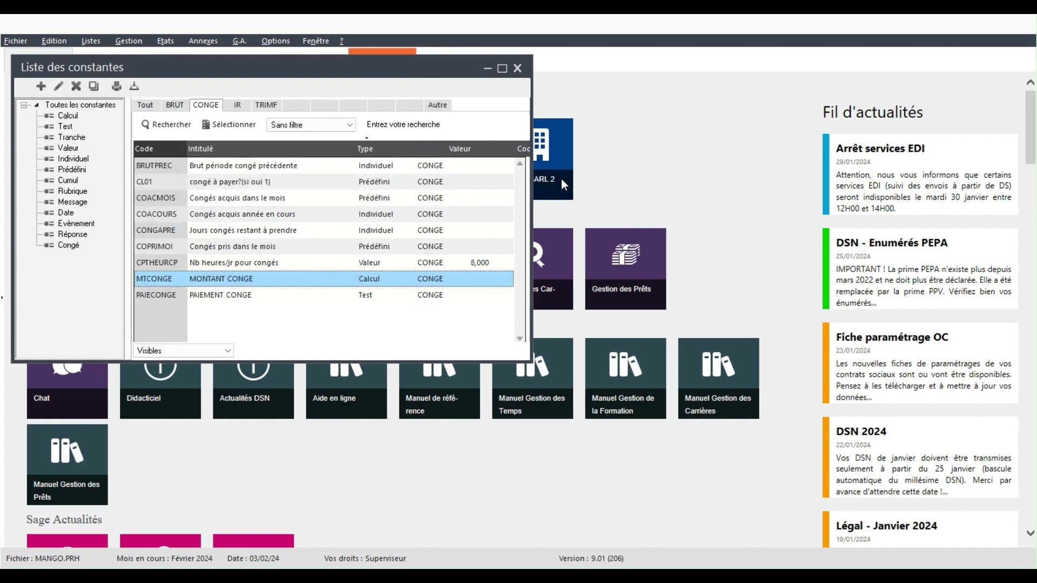
key(Escape)
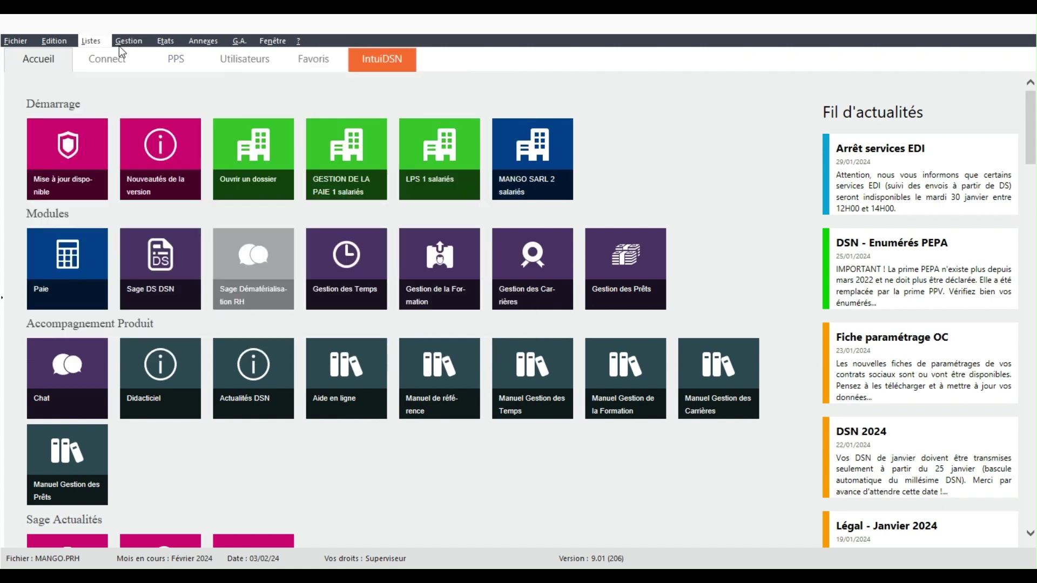
Step: Open the first employee's payslip from the employee payslips list and check the ALLOCATION CONGE line in the calculated payslip
click(91, 41)
mouse_move(132, 43)
click(196, 81)
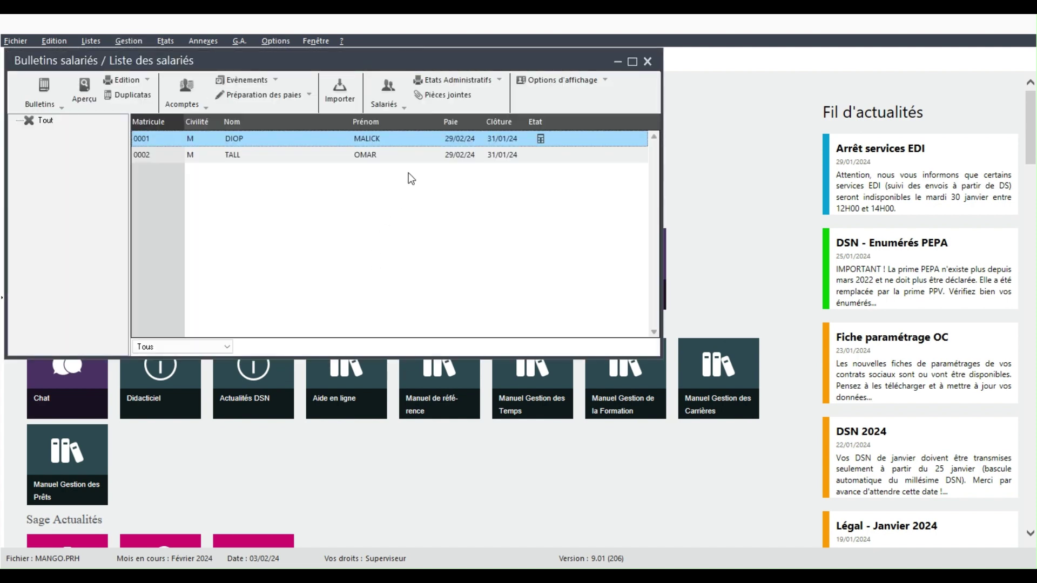
key(Return)
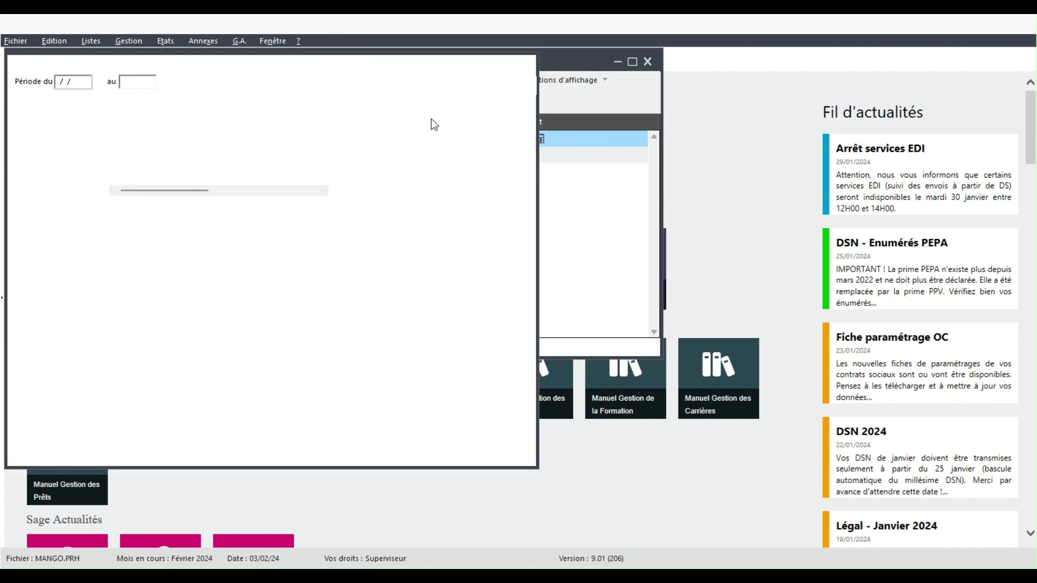
key(Return)
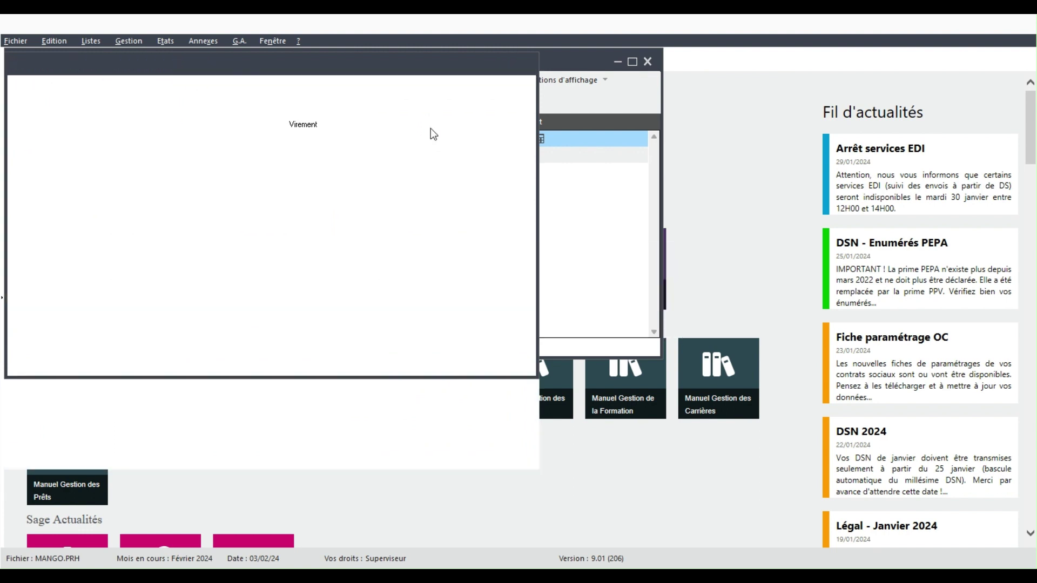
click(415, 264)
click(405, 227)
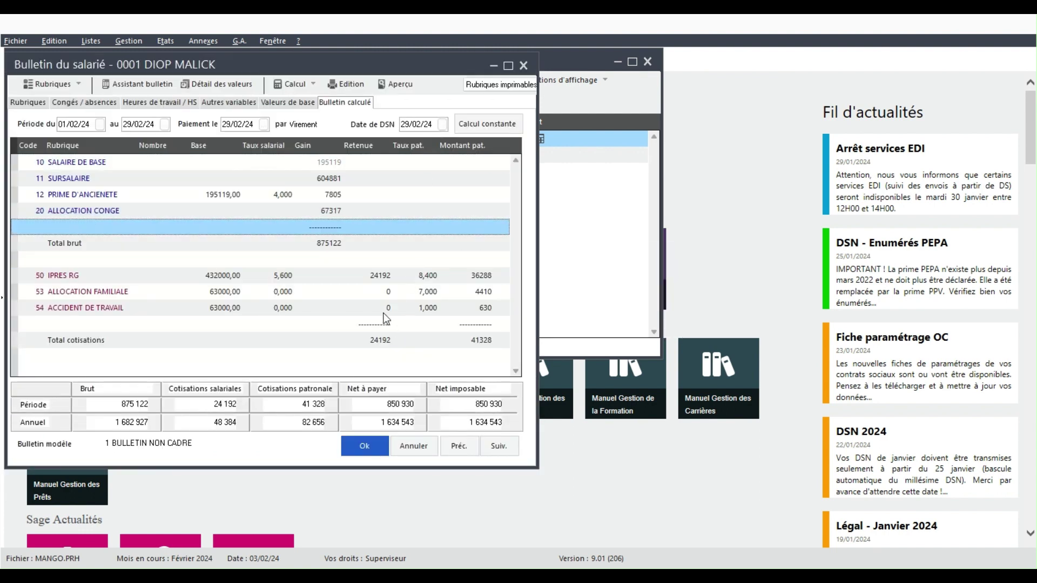
Step: Set the payslip's CL02 Cumul BRUT CONGE ANTERIEUR value to 8000000 in the free cumulative entries
click(288, 103)
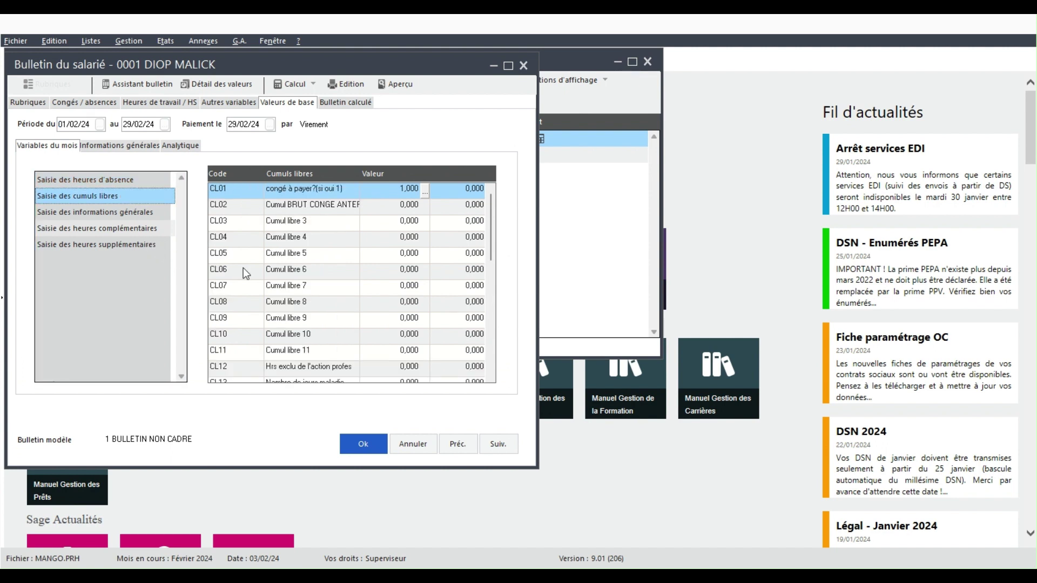
key(Down)
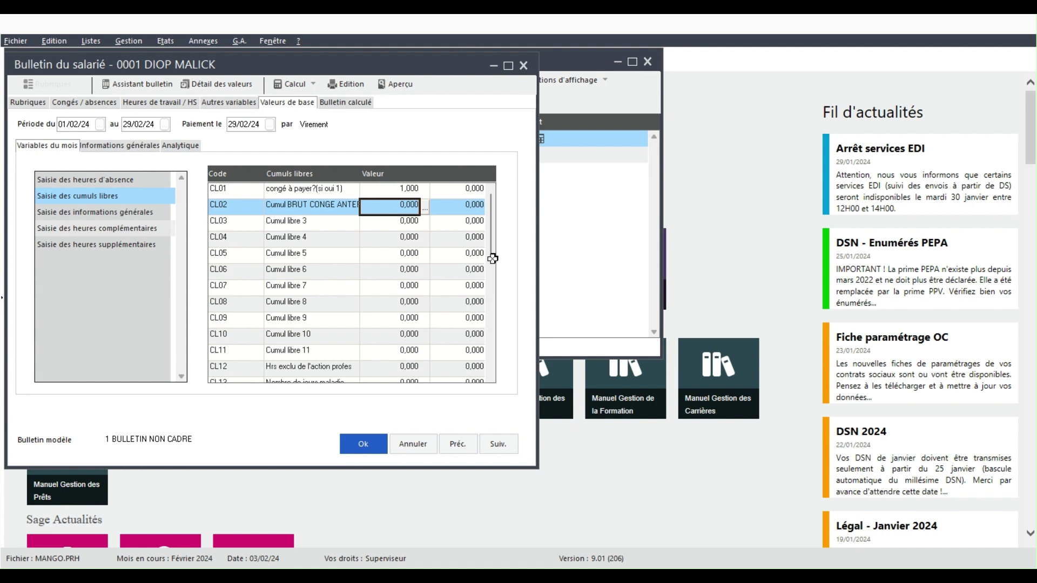
text(5)
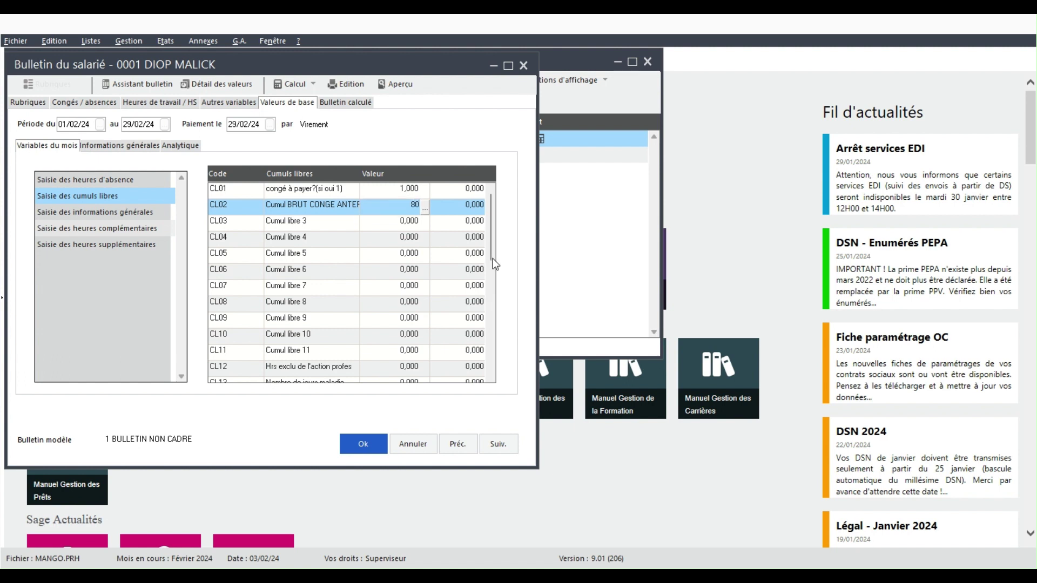
text(000000)
key(Return)
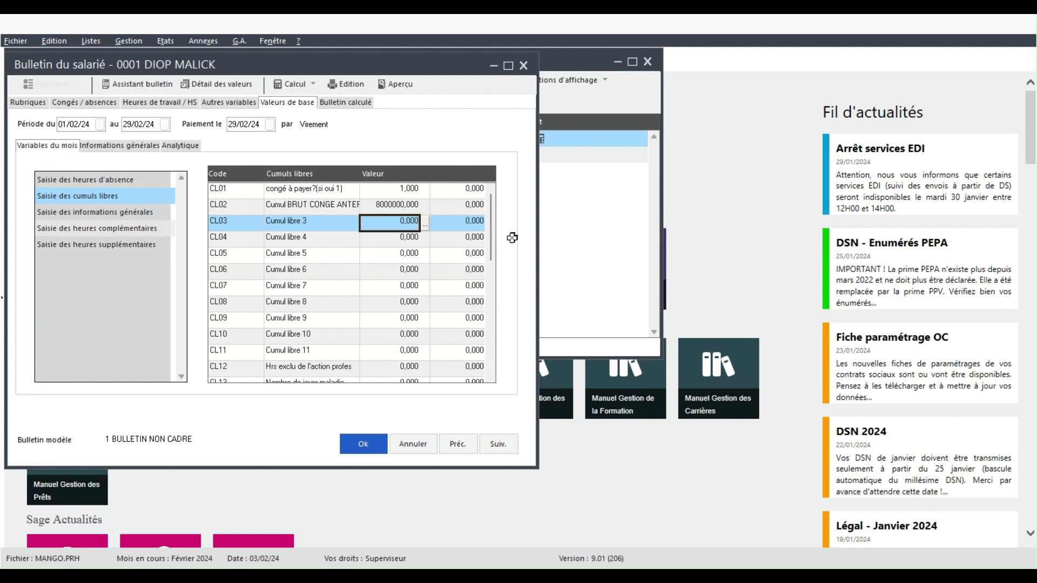
Step: Recalculate the payslip, dismiss the missing-constant messages, check the ALLOCATION CONGE line and validate the payslip
scroll(507, 237, down, 1)
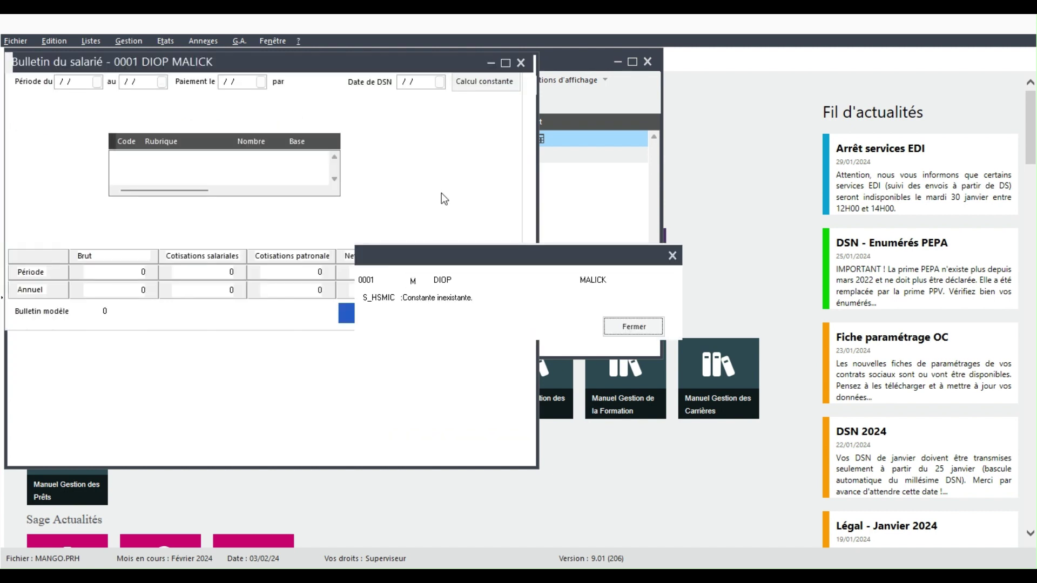
key(Return)
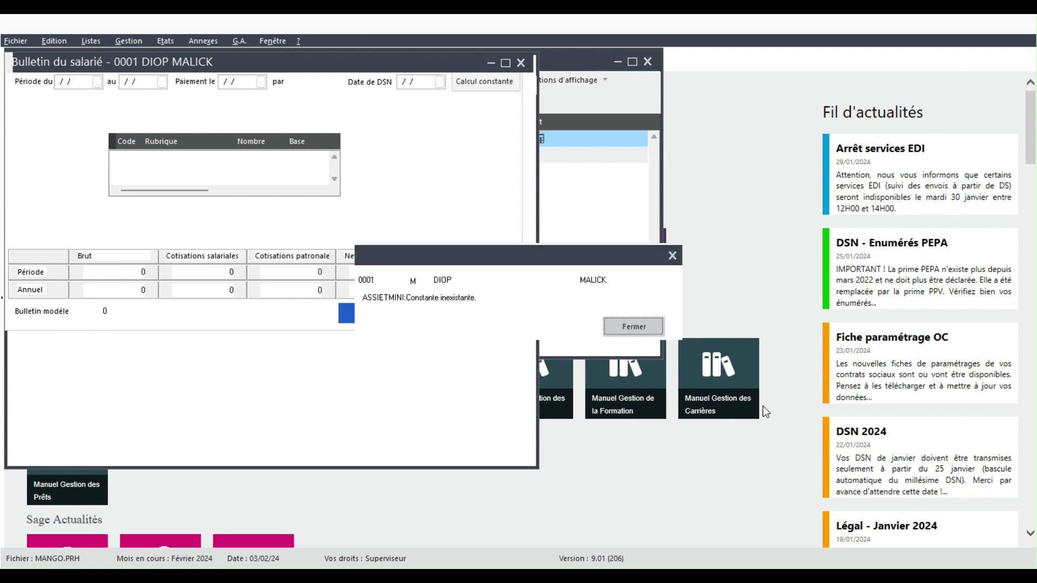
key(Return)
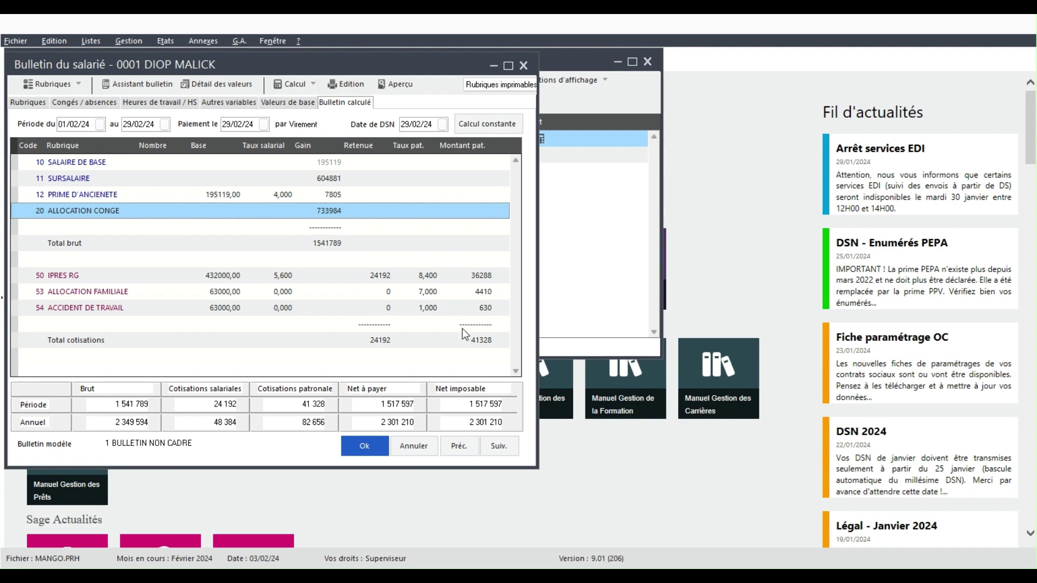
key(Return)
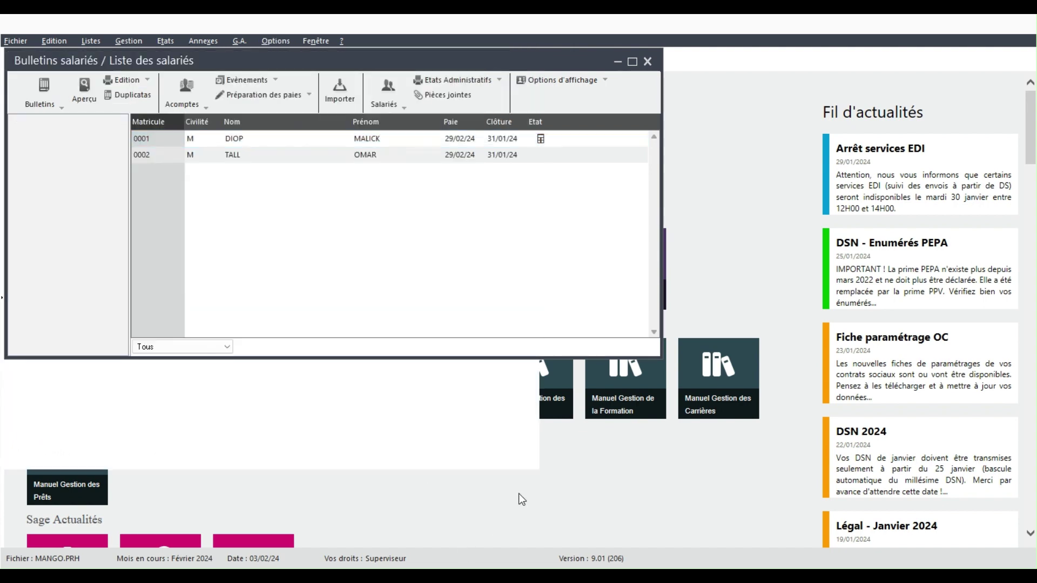
click(581, 140)
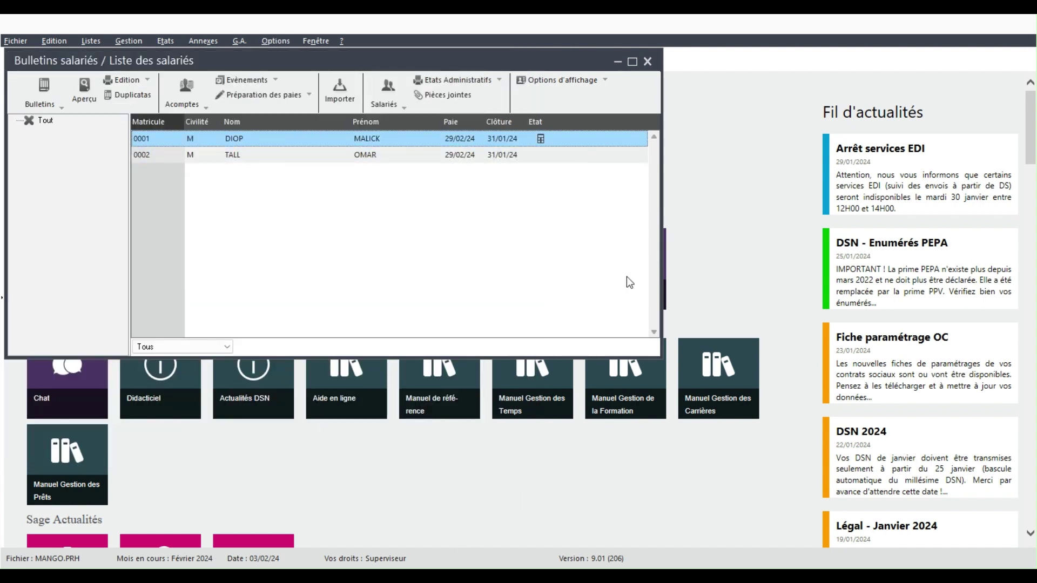